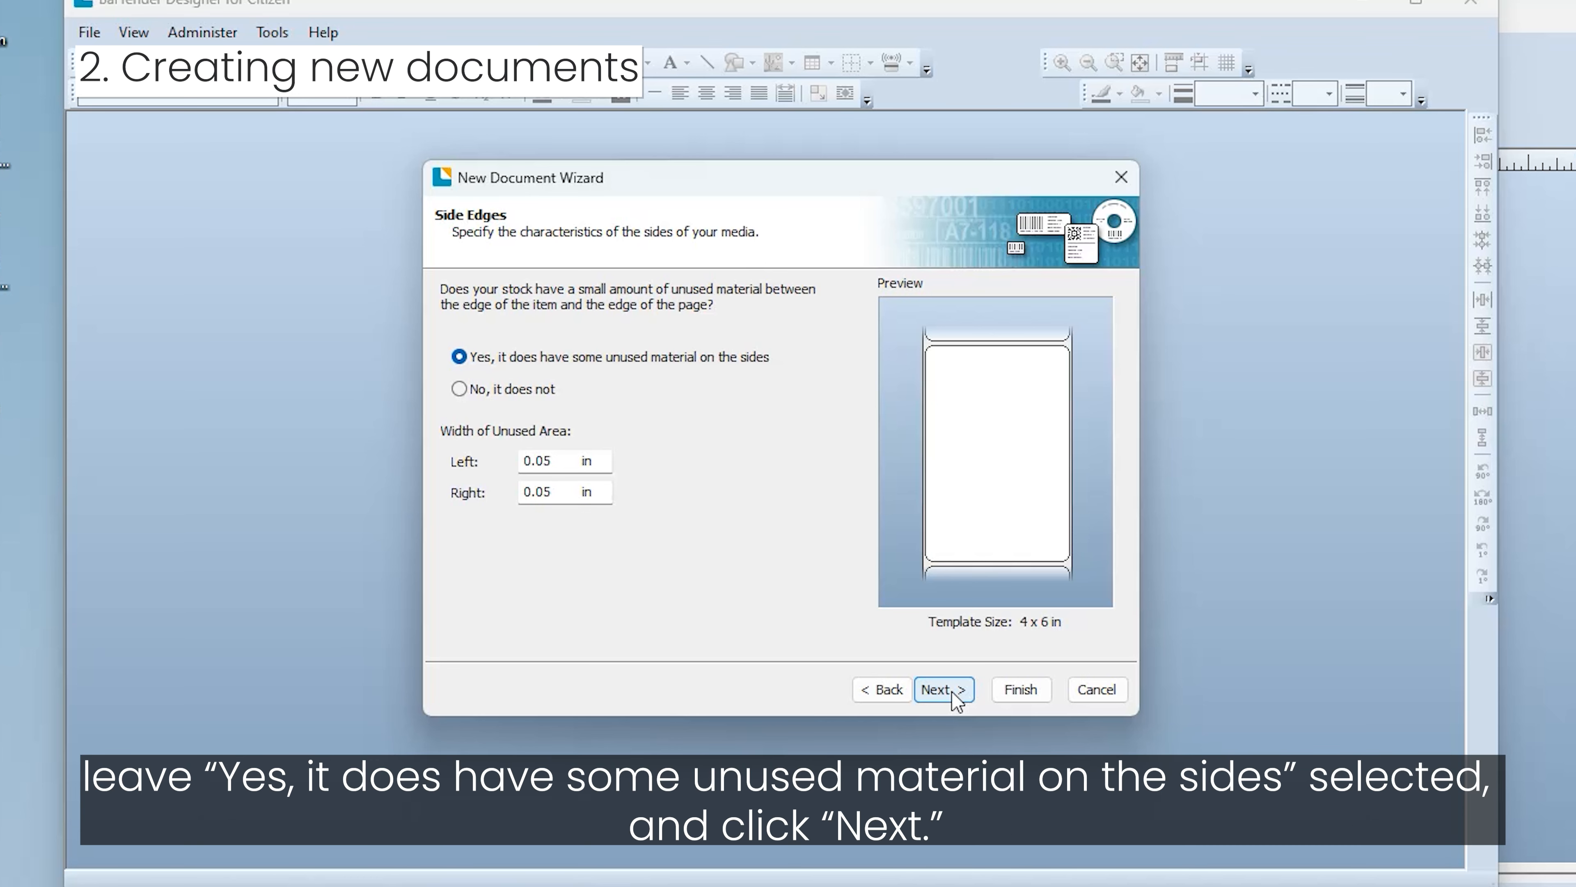
- Keep the unused material on the media's sides and the rounded rectangle item shape for the new document
click(947, 694)
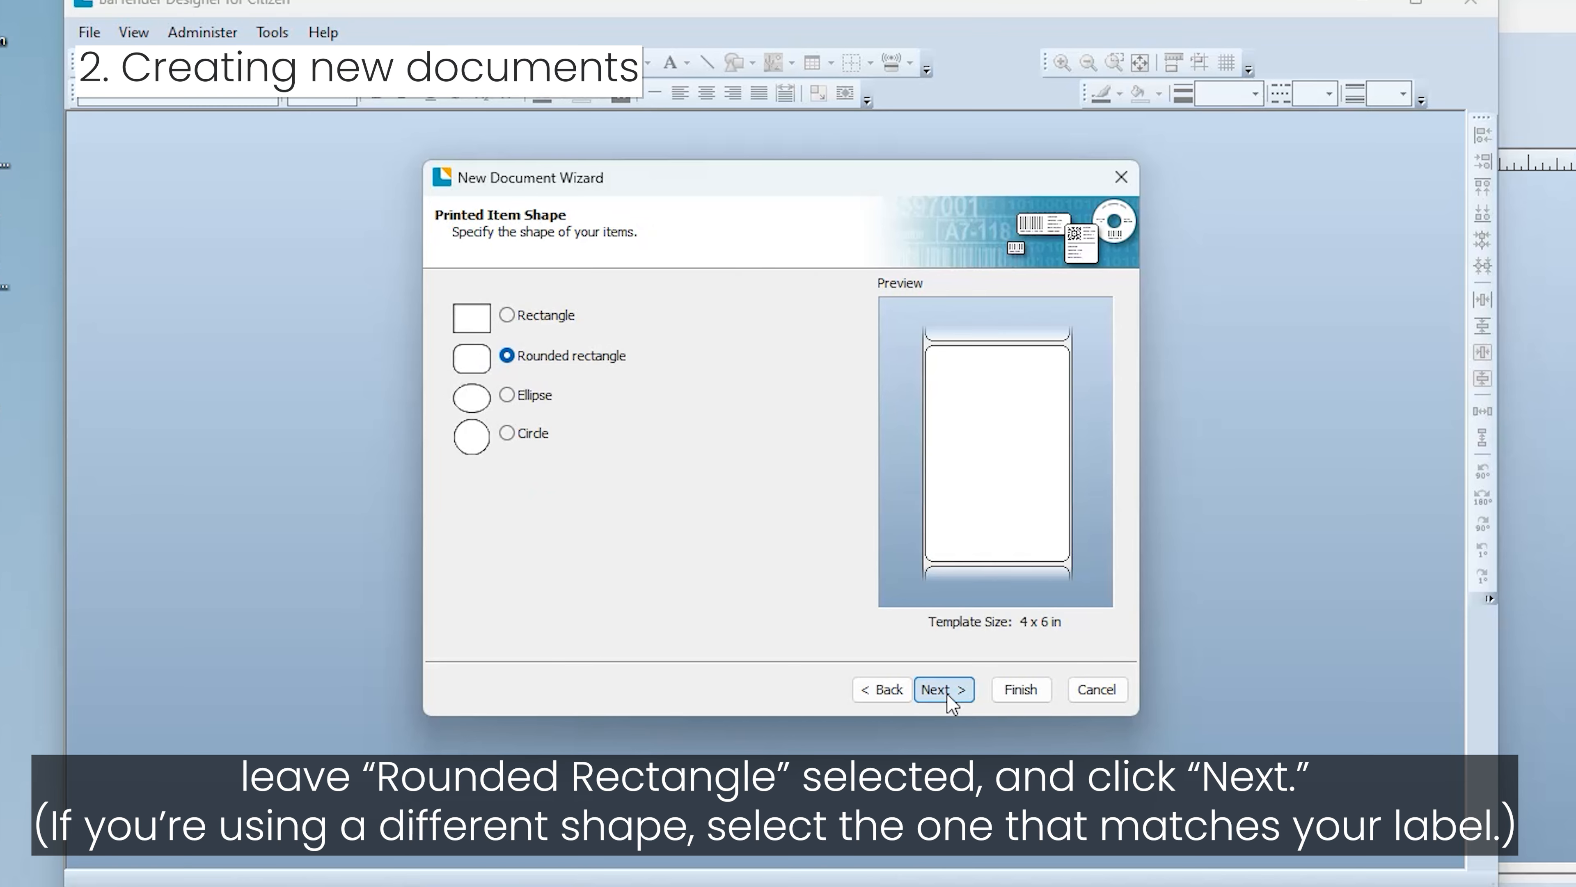
click(947, 694)
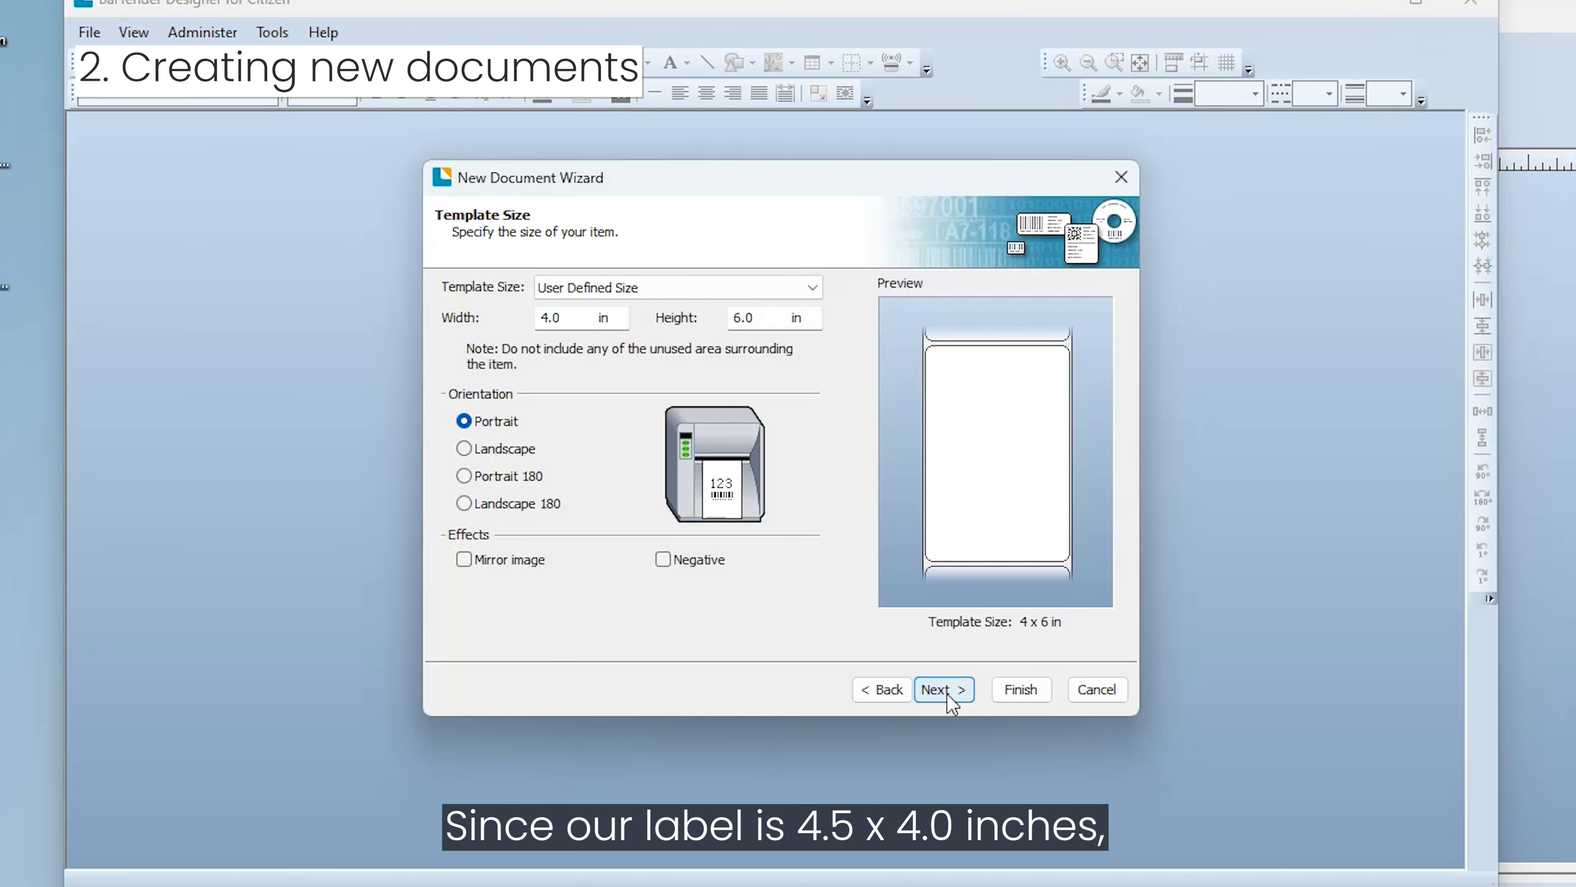
- Set the template size to 4.5 in wide and 4.0 in high, keeping portrait orientation
click(586, 318)
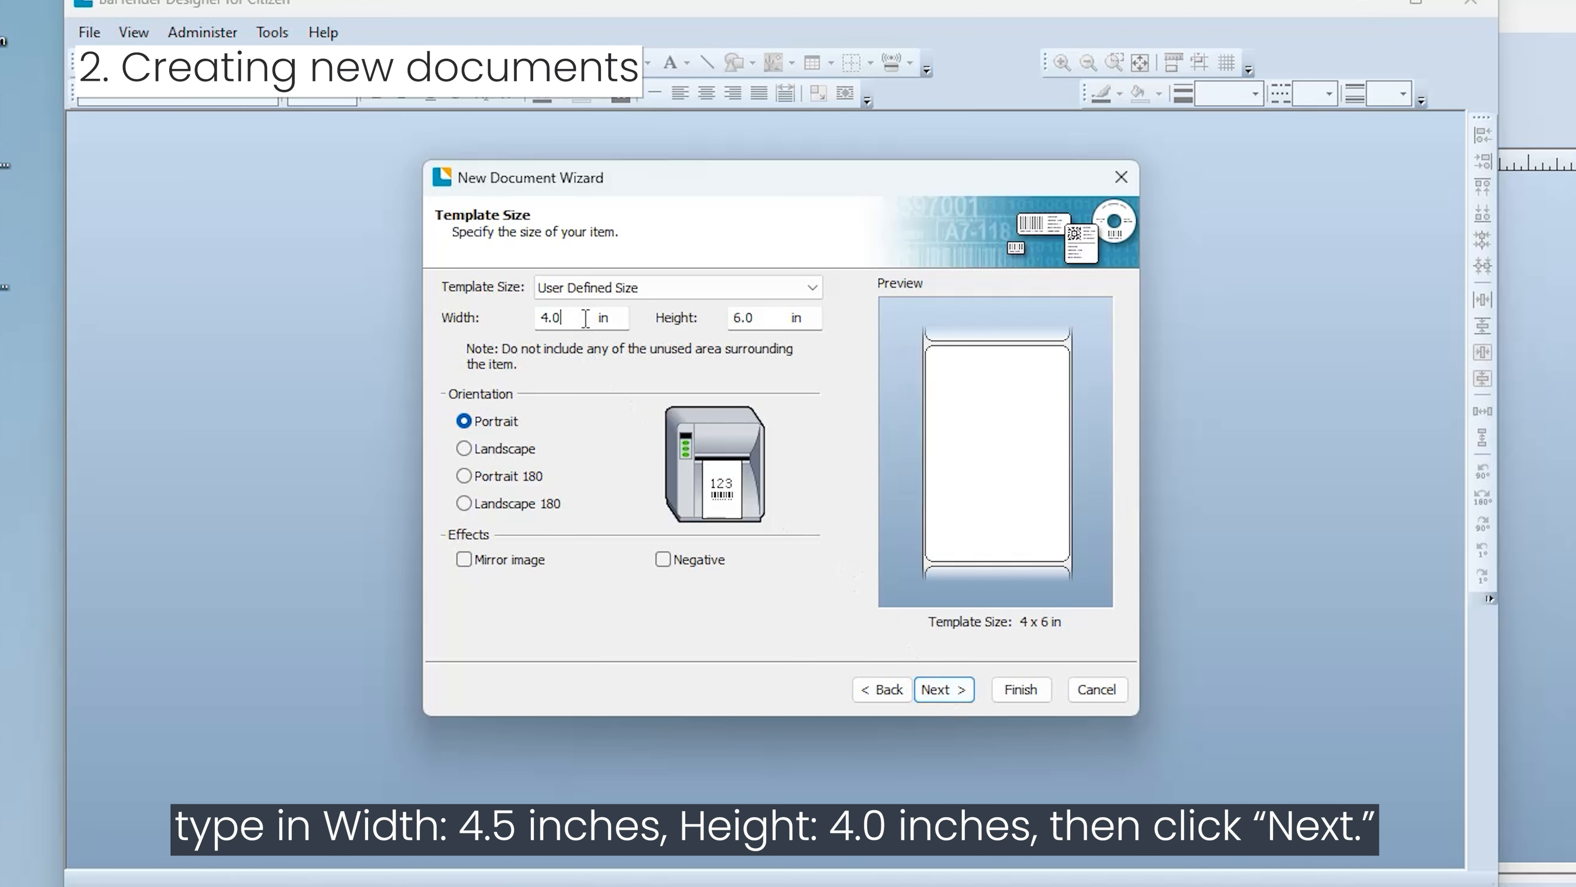
drag(586, 318, 498, 315)
text(4.5)
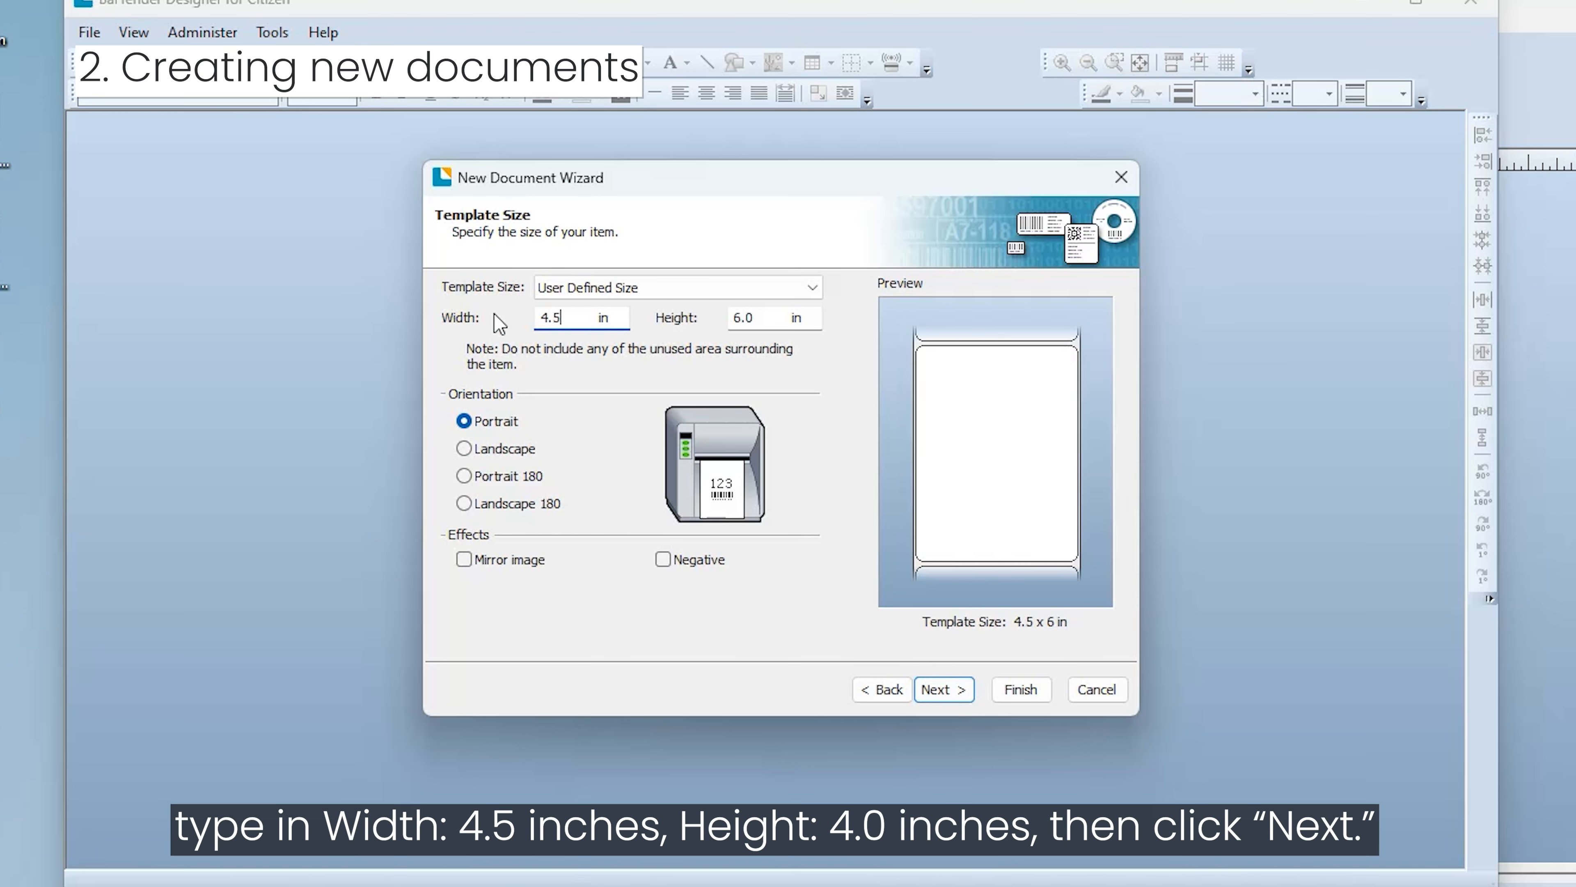
key(Tab)
text(4.)
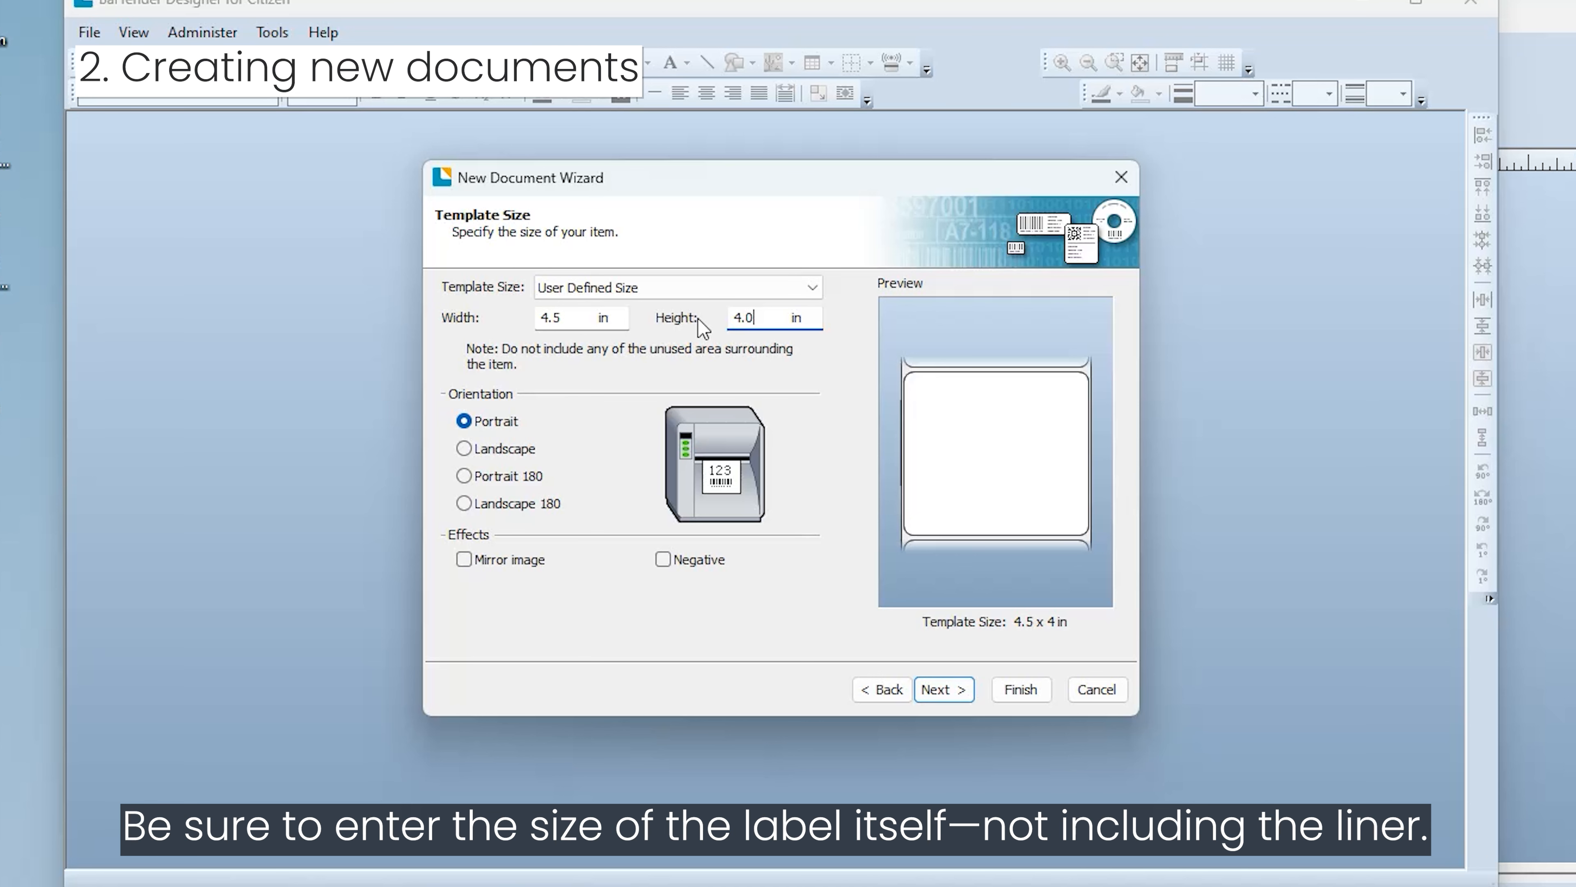
click(940, 690)
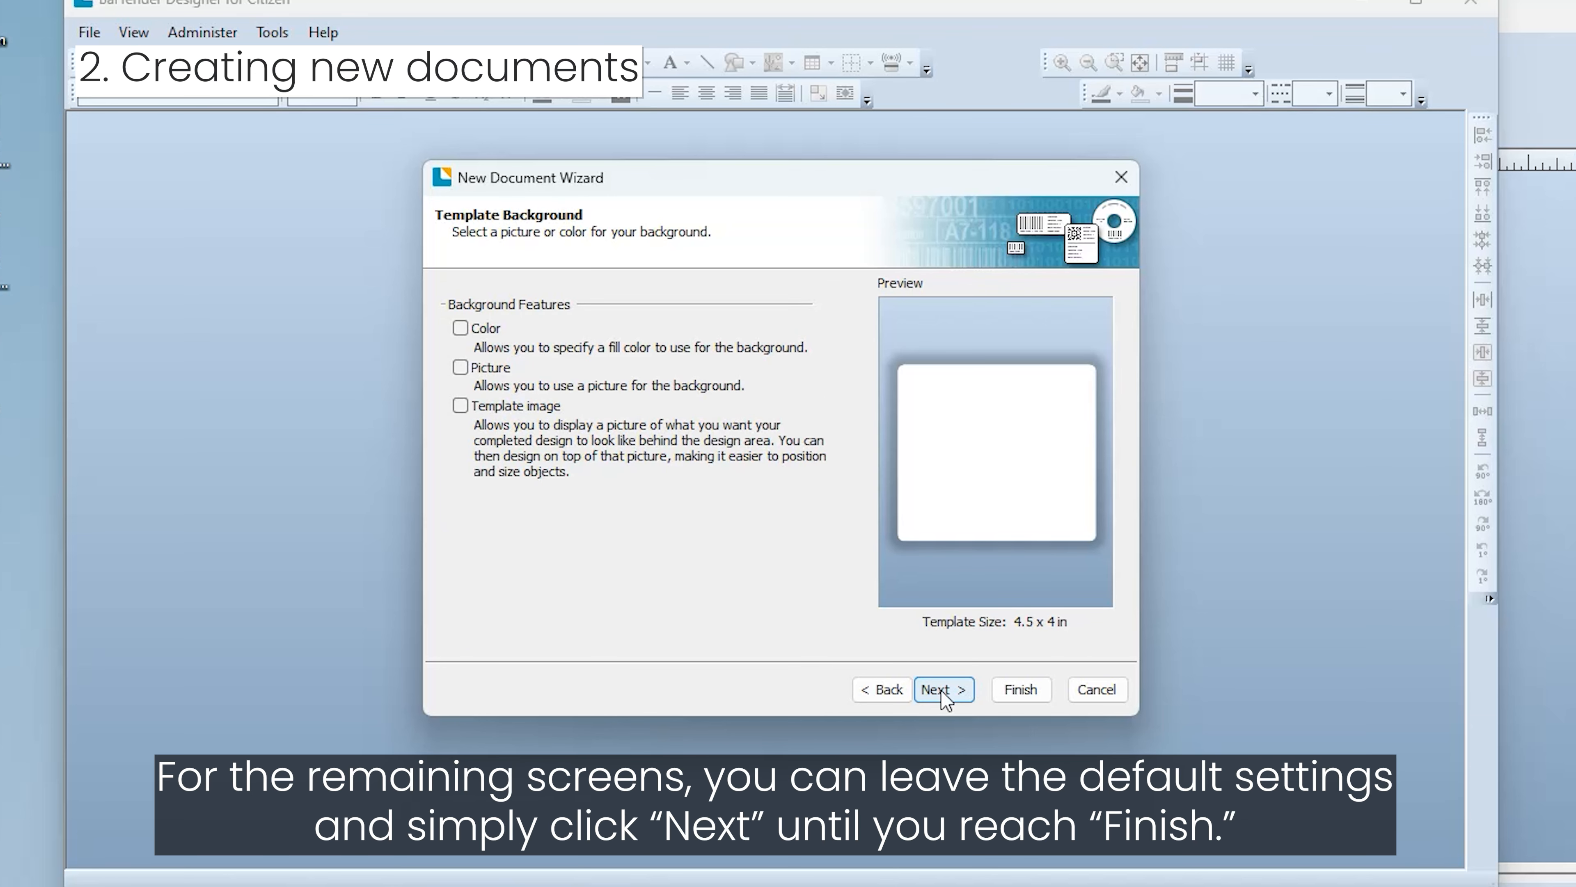
- Create the document without any background features and check its printer and item size
click(941, 690)
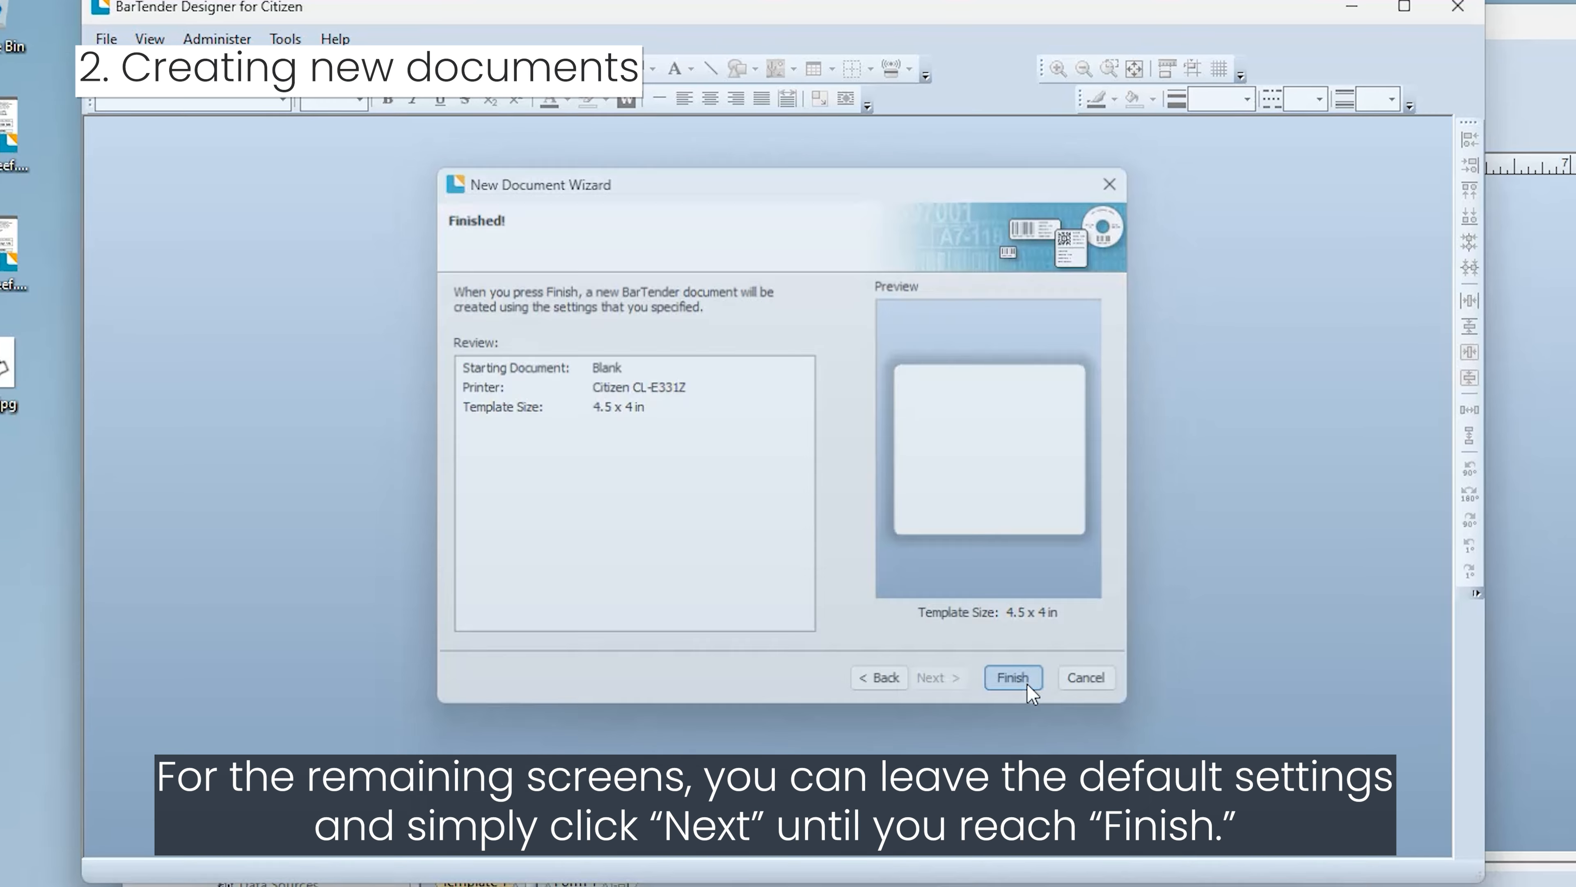
click(1021, 689)
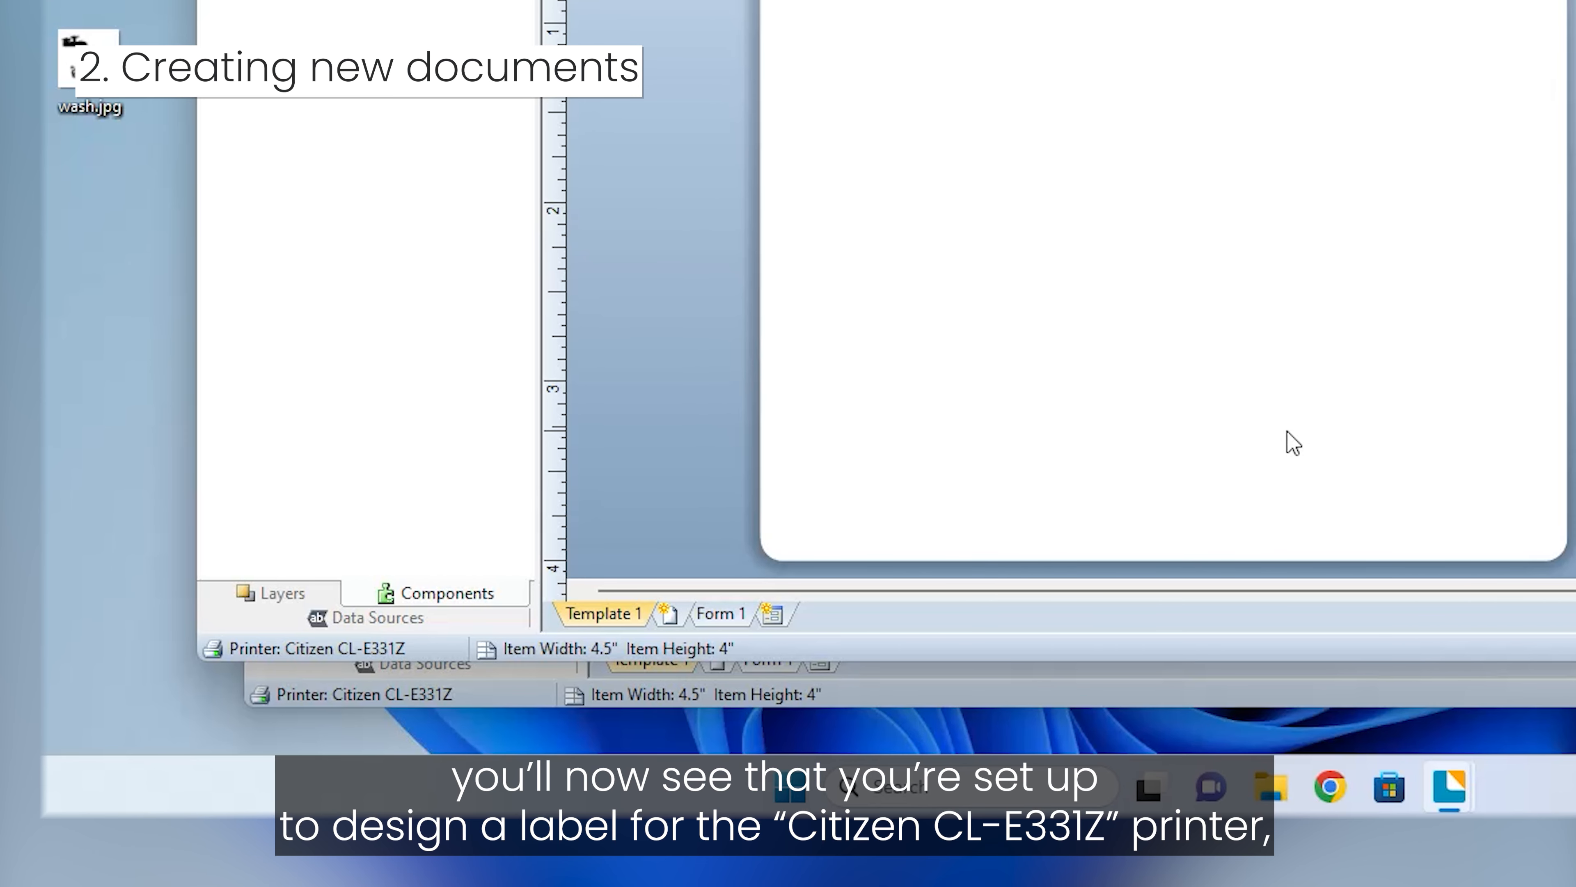
mouse_move(385, 646)
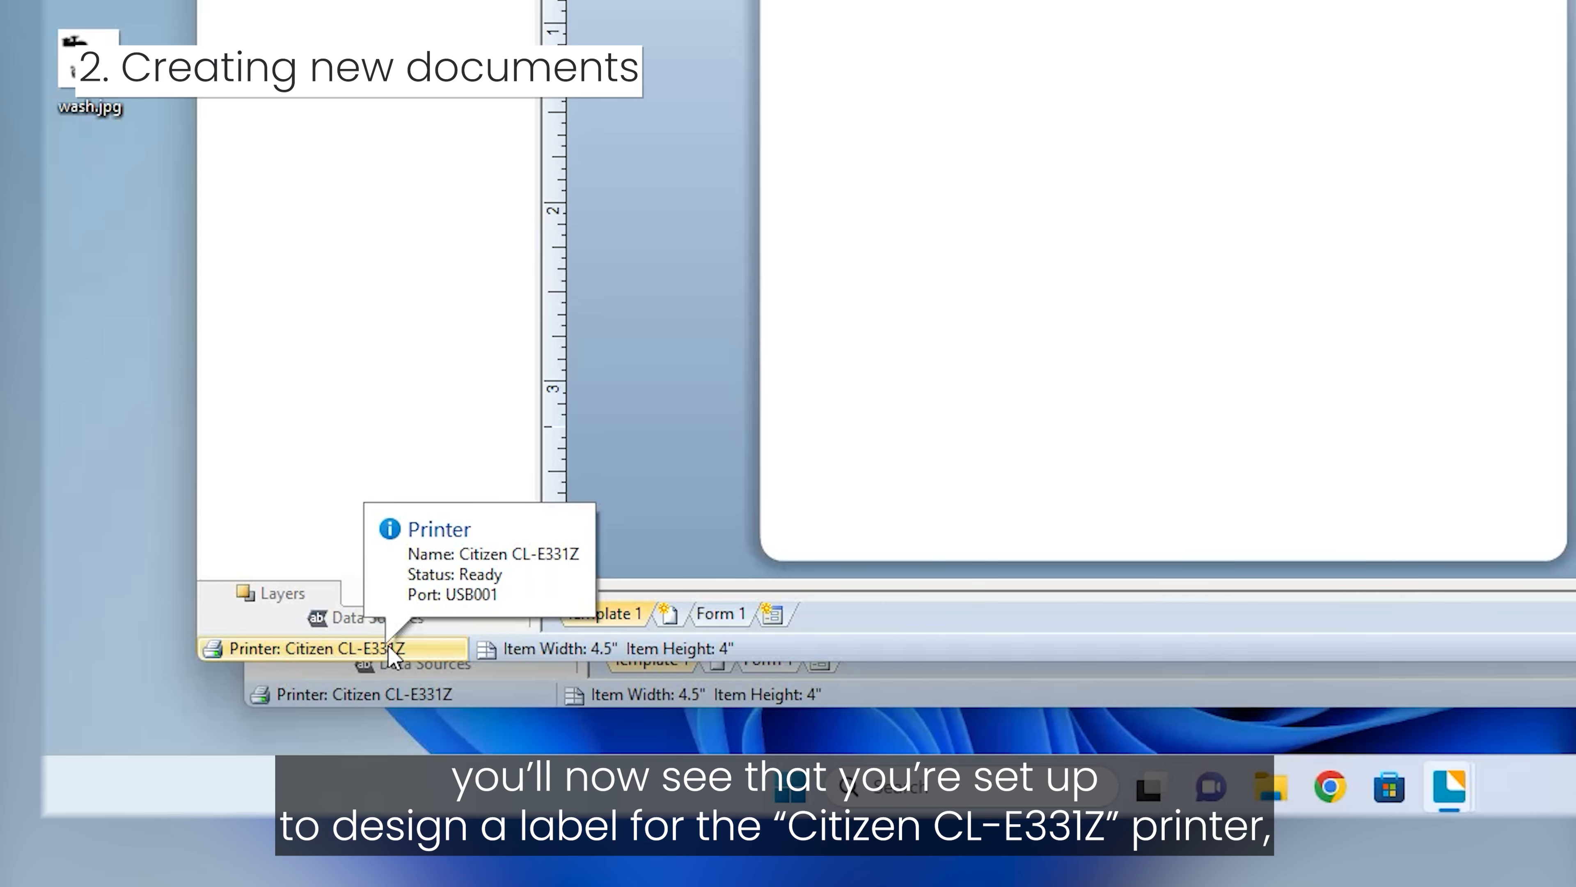
mouse_move(548, 652)
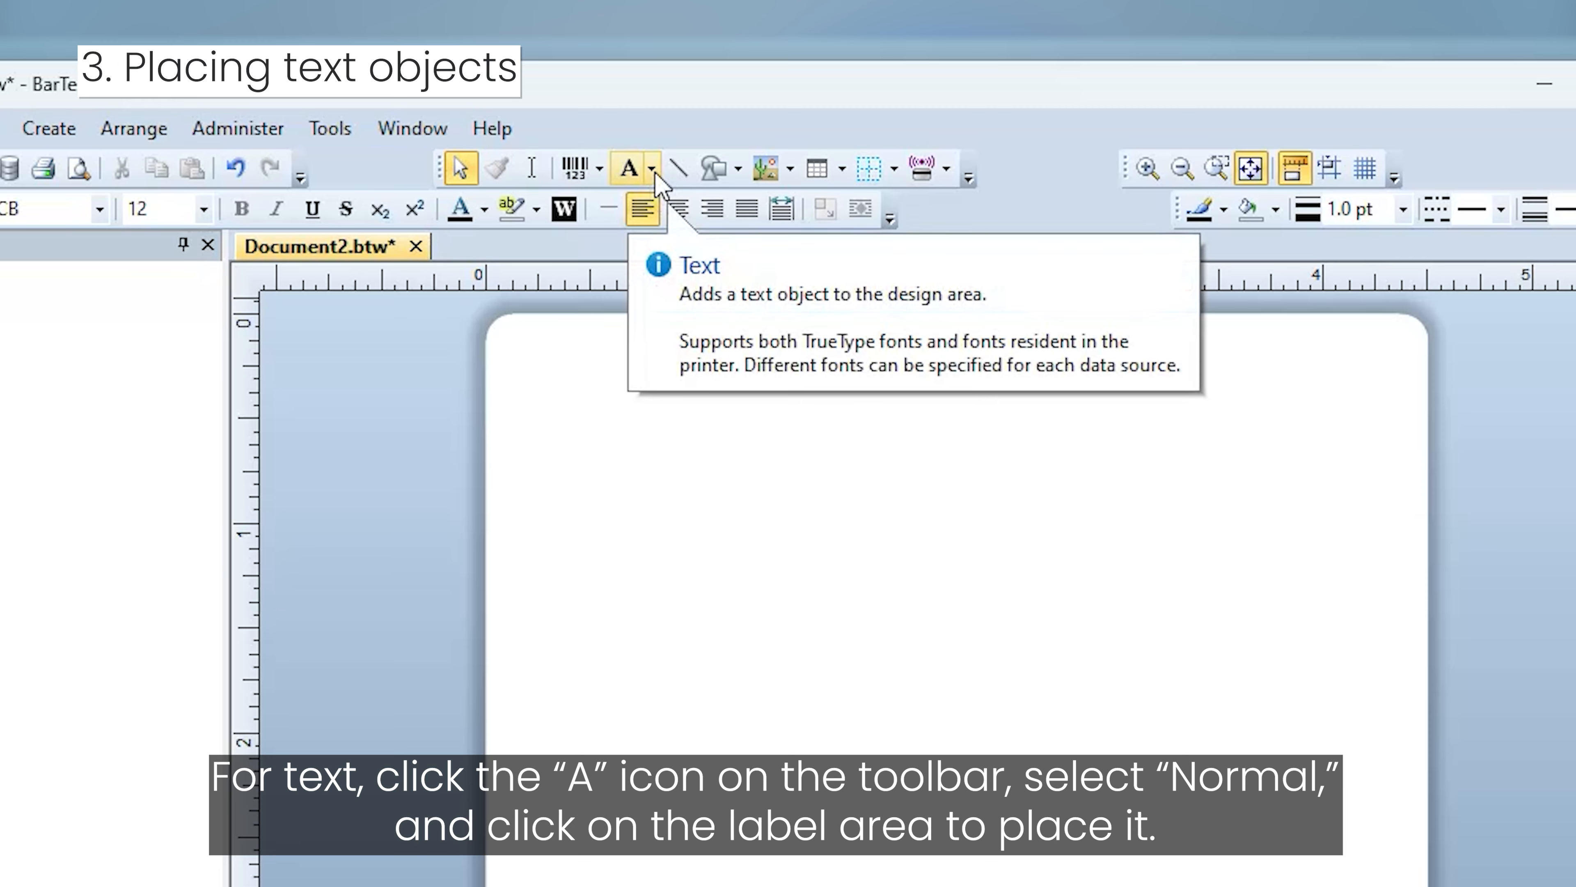
- Place a Normal text object on the label, about 0.7 in from its left edge and 1.1 in from its top
click(653, 176)
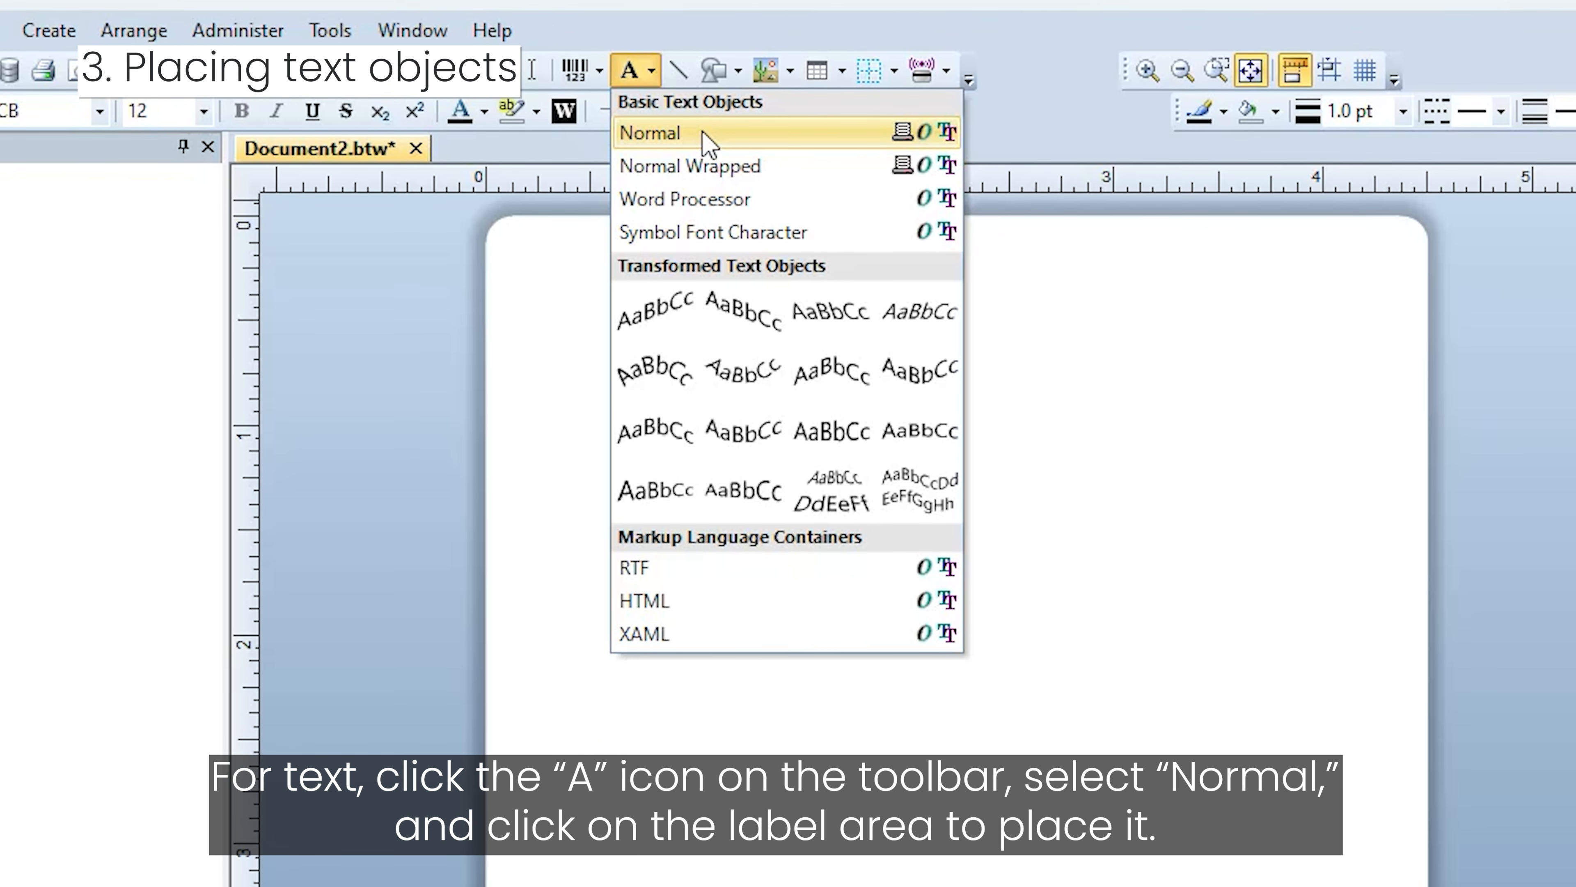
click(707, 141)
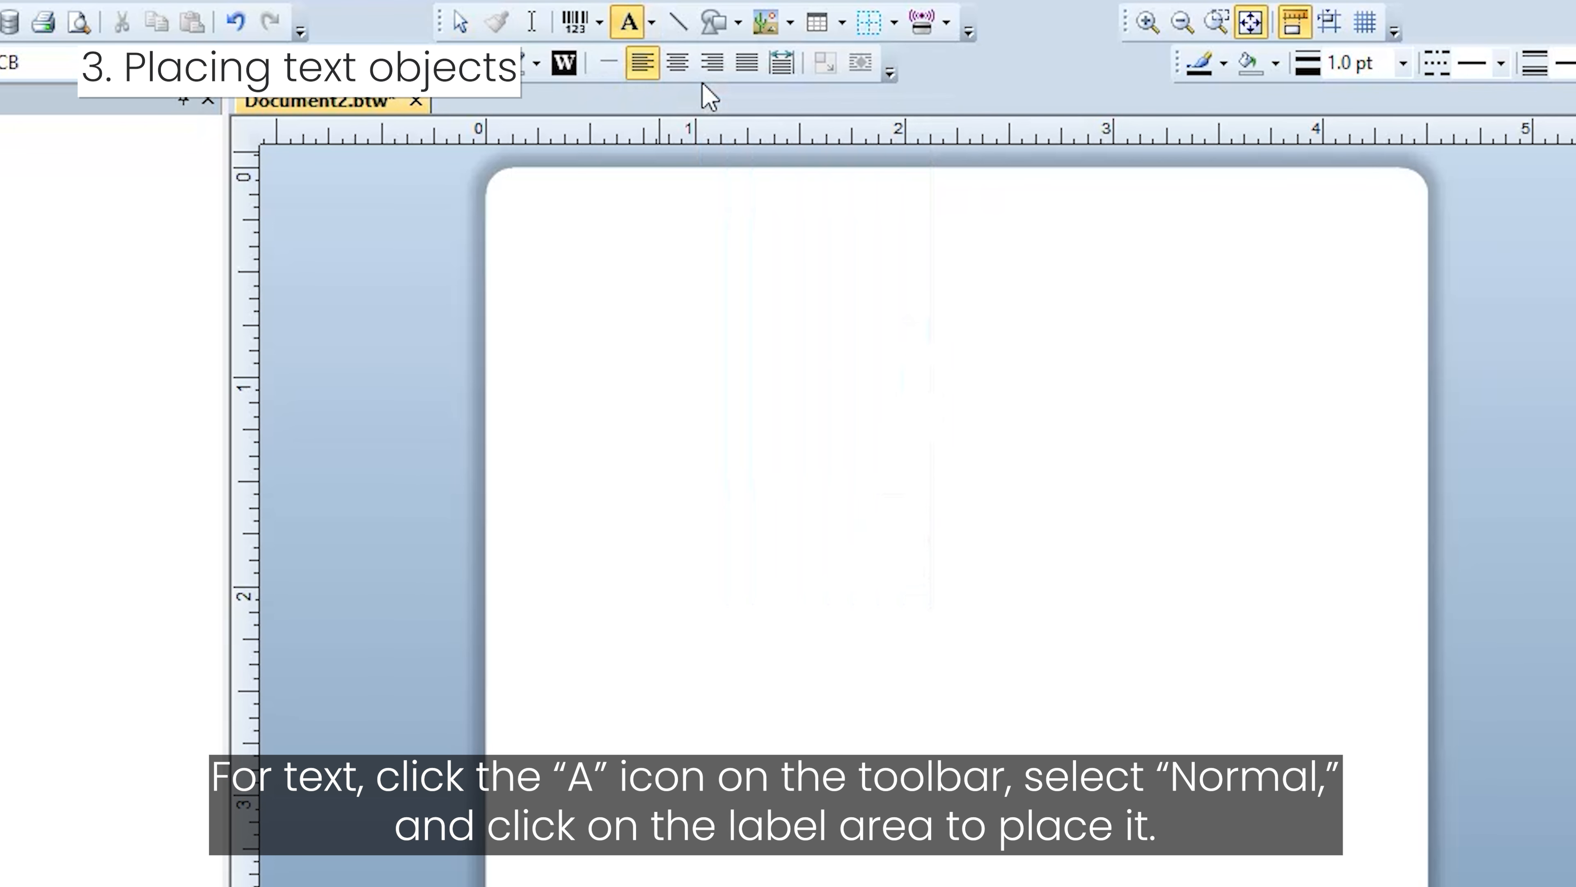
click(801, 517)
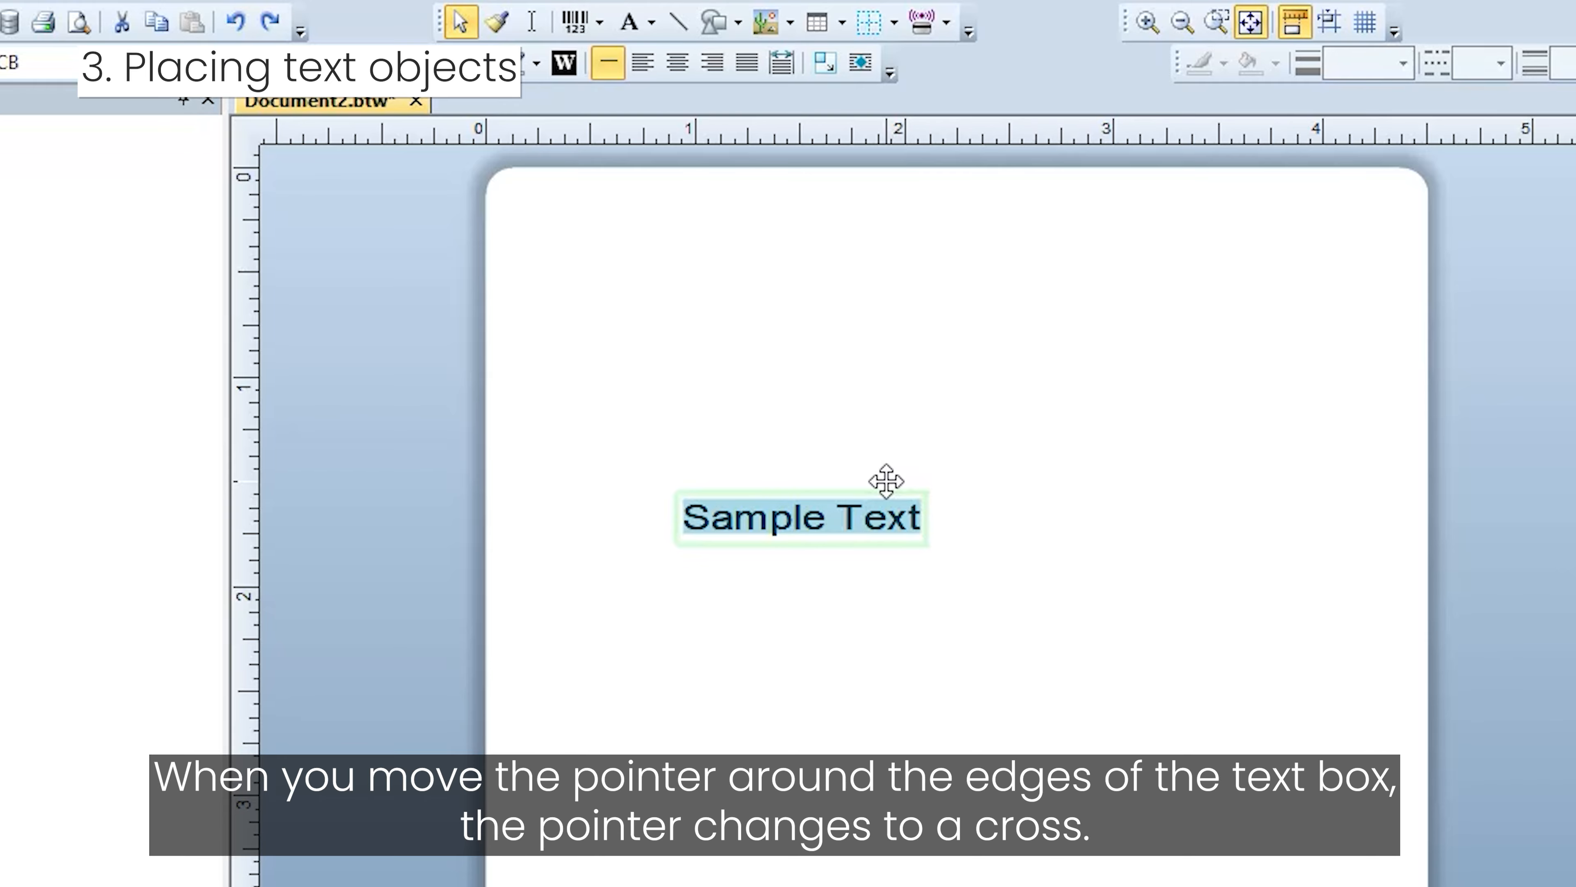
drag(886, 481, 833, 380)
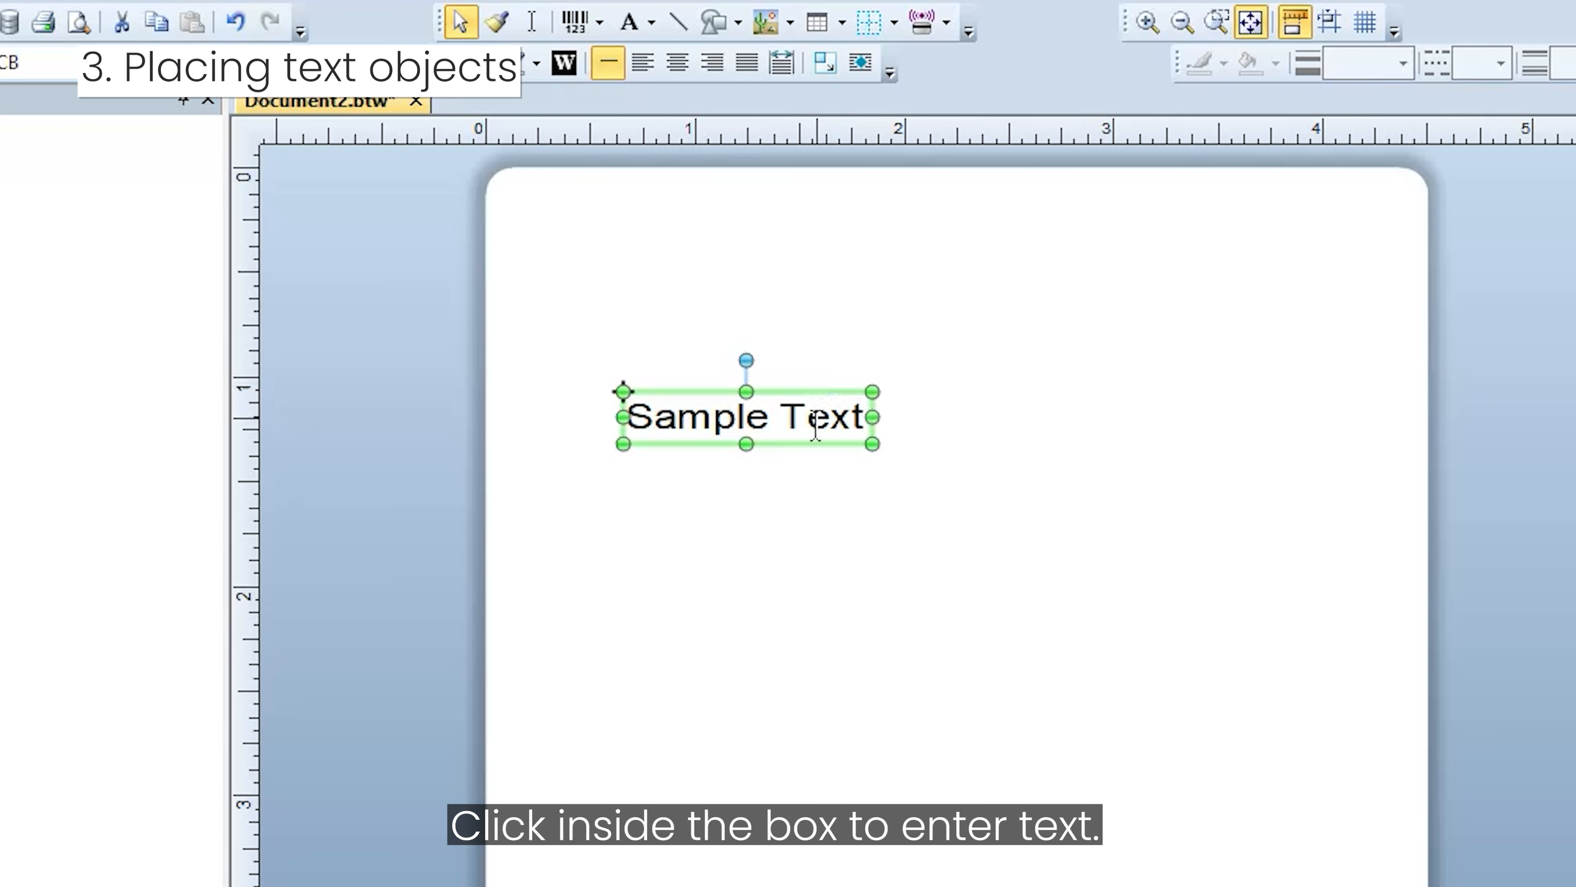
- Replace the sample text with "SIRLOIN STEAK" and center the text object horizontally on the label
click(800, 416)
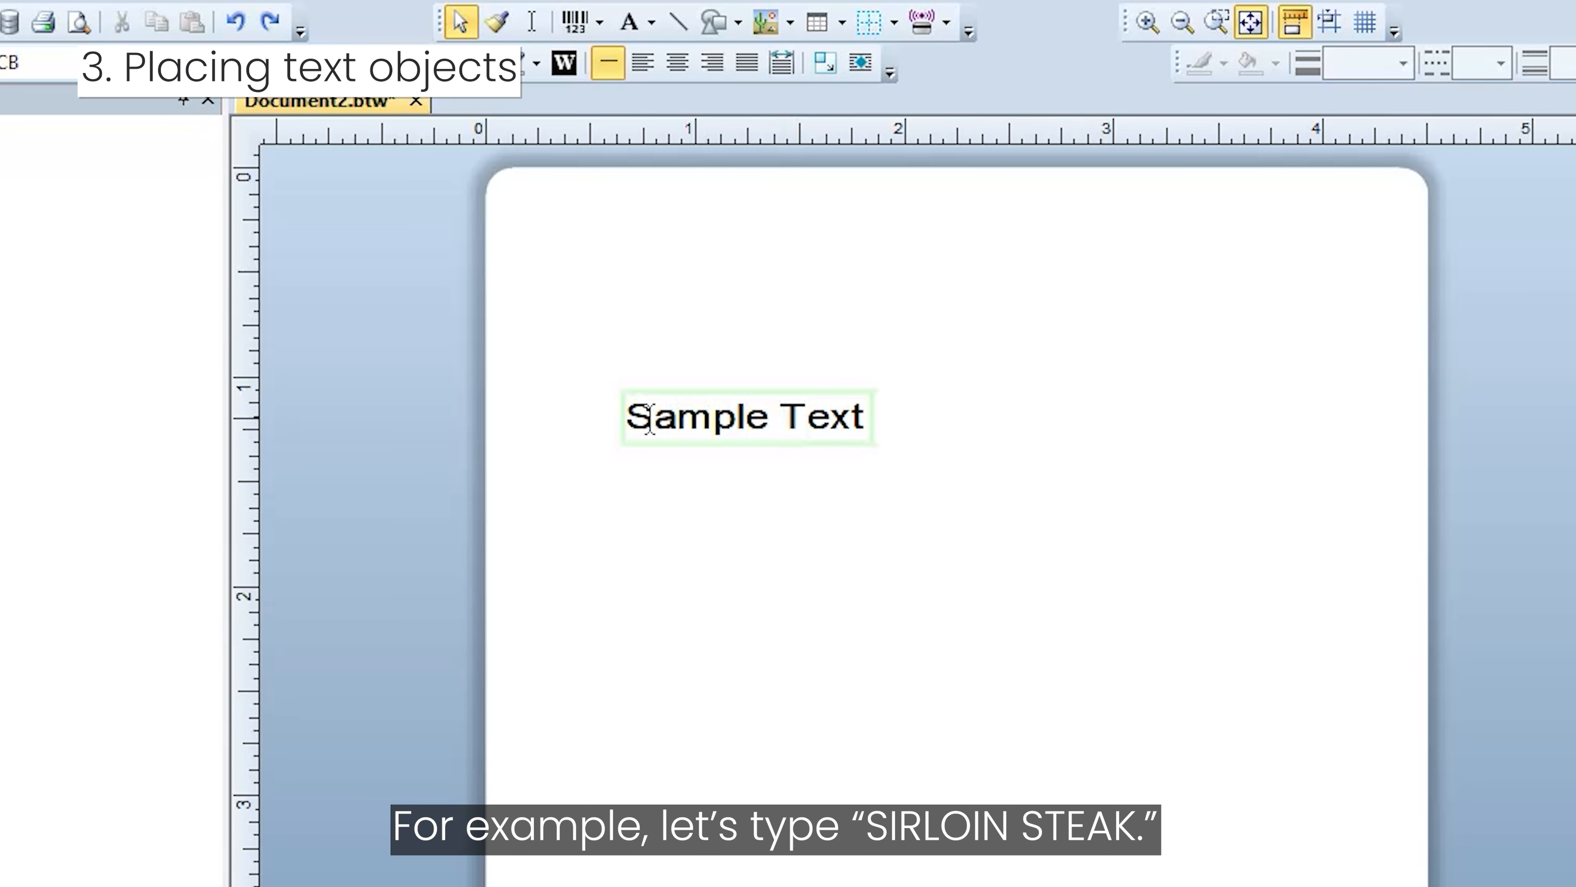
drag(626, 416, 875, 421)
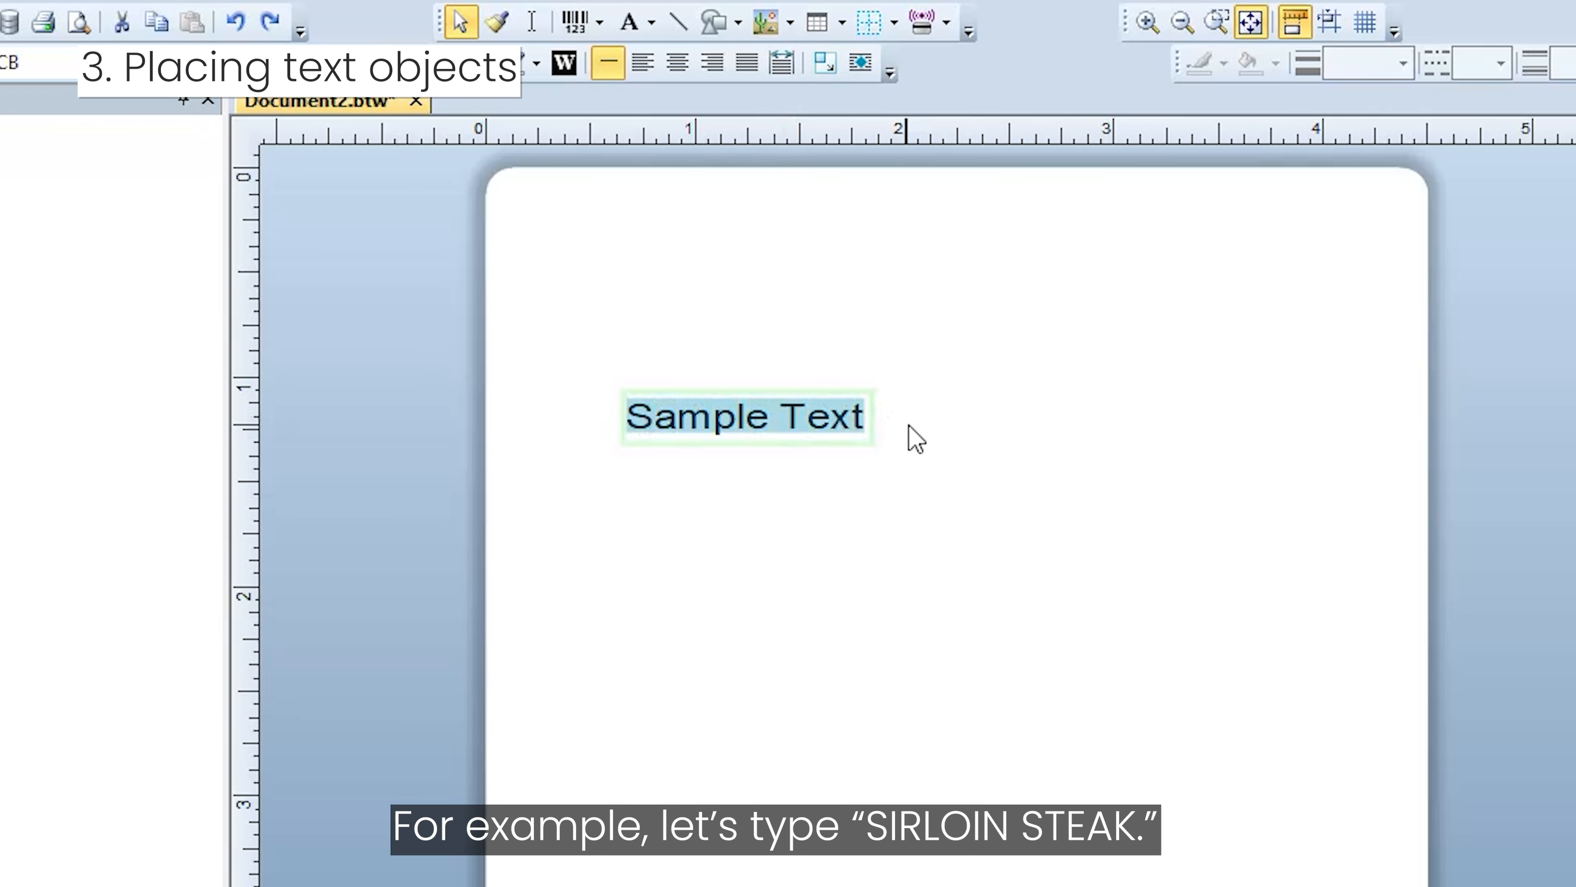
text(SIRLOIN STEAK)
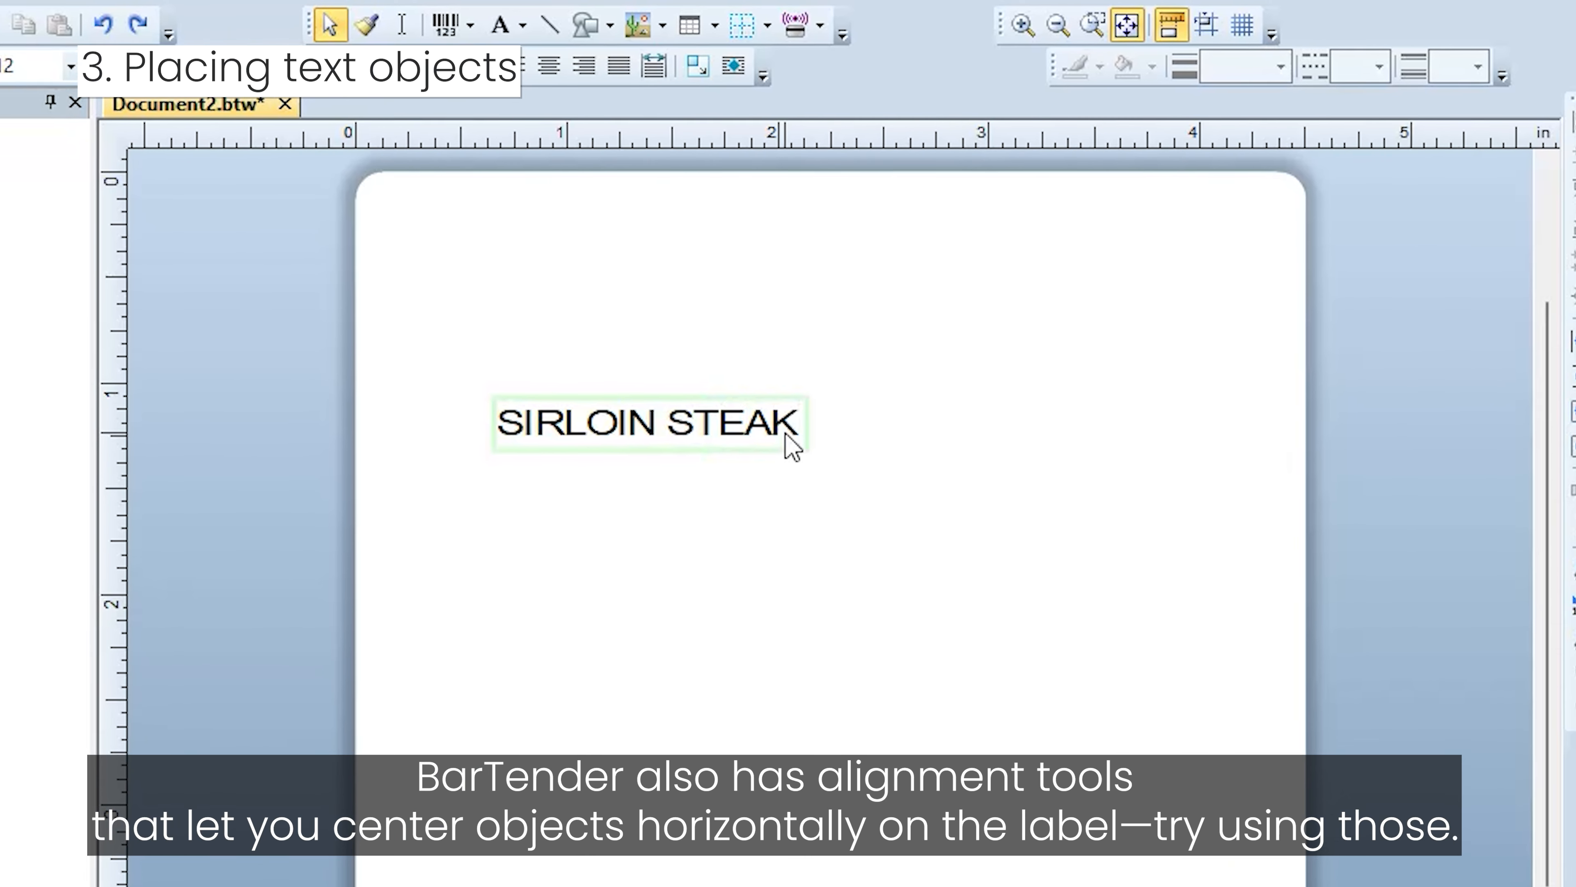
click(770, 410)
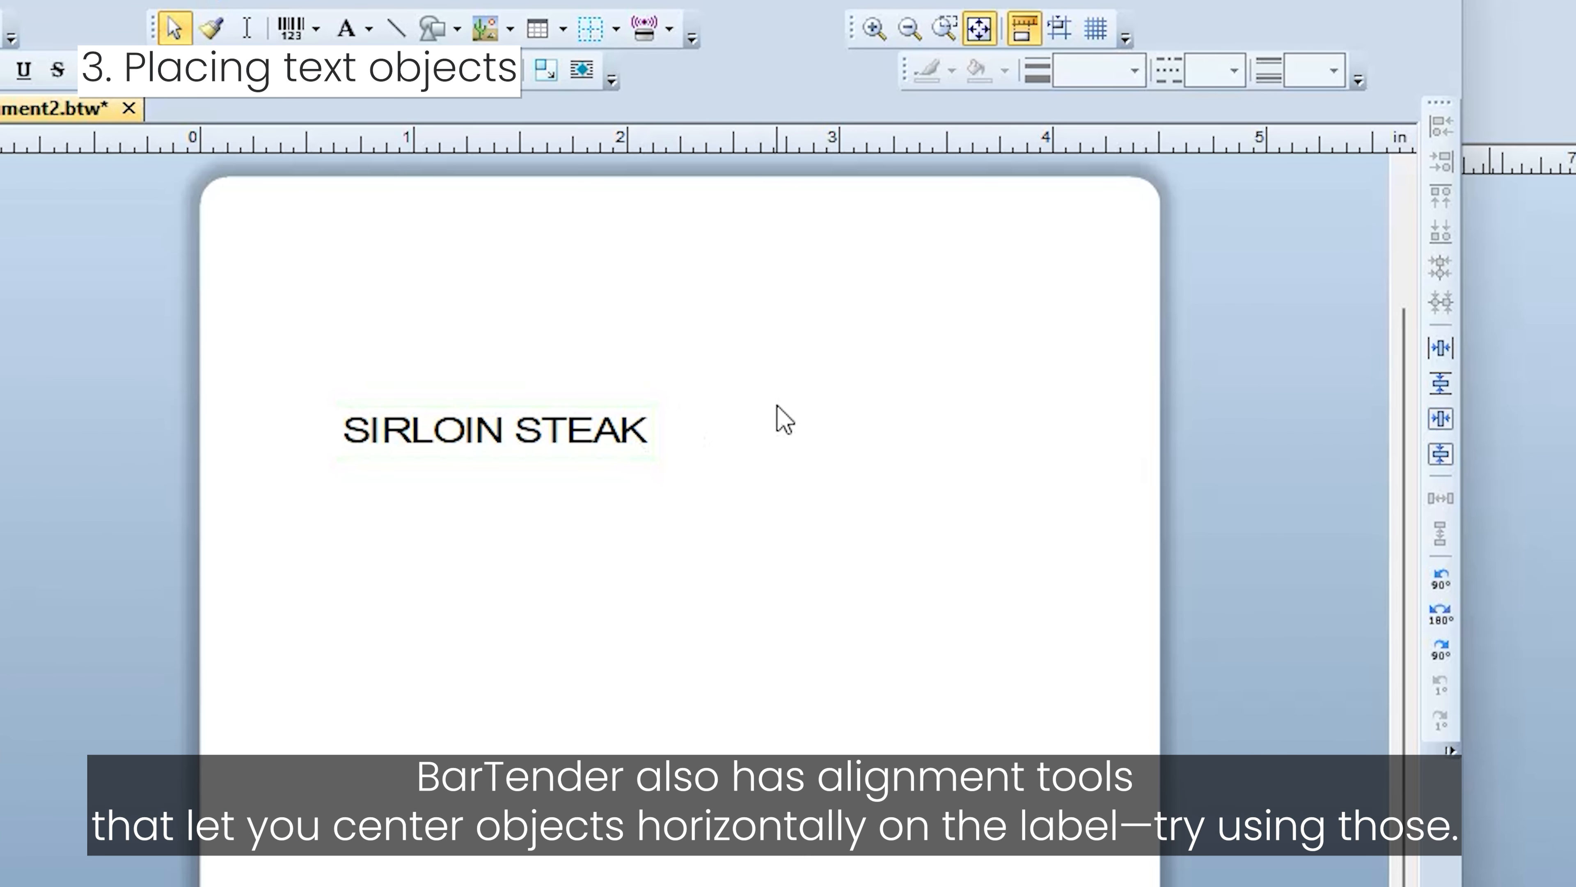
click(579, 409)
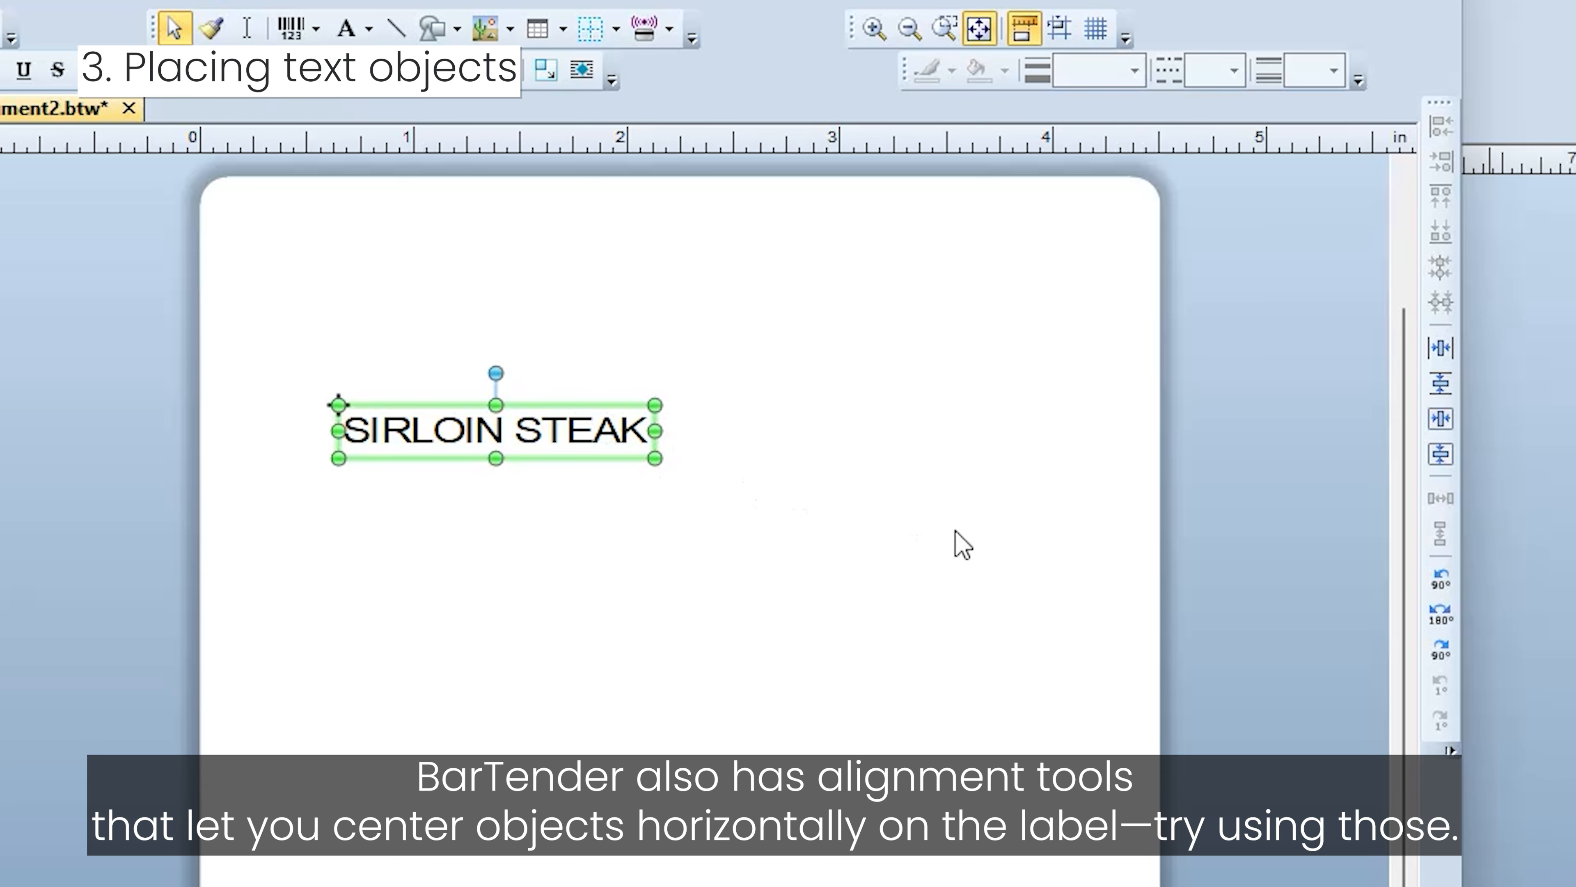
click(1442, 420)
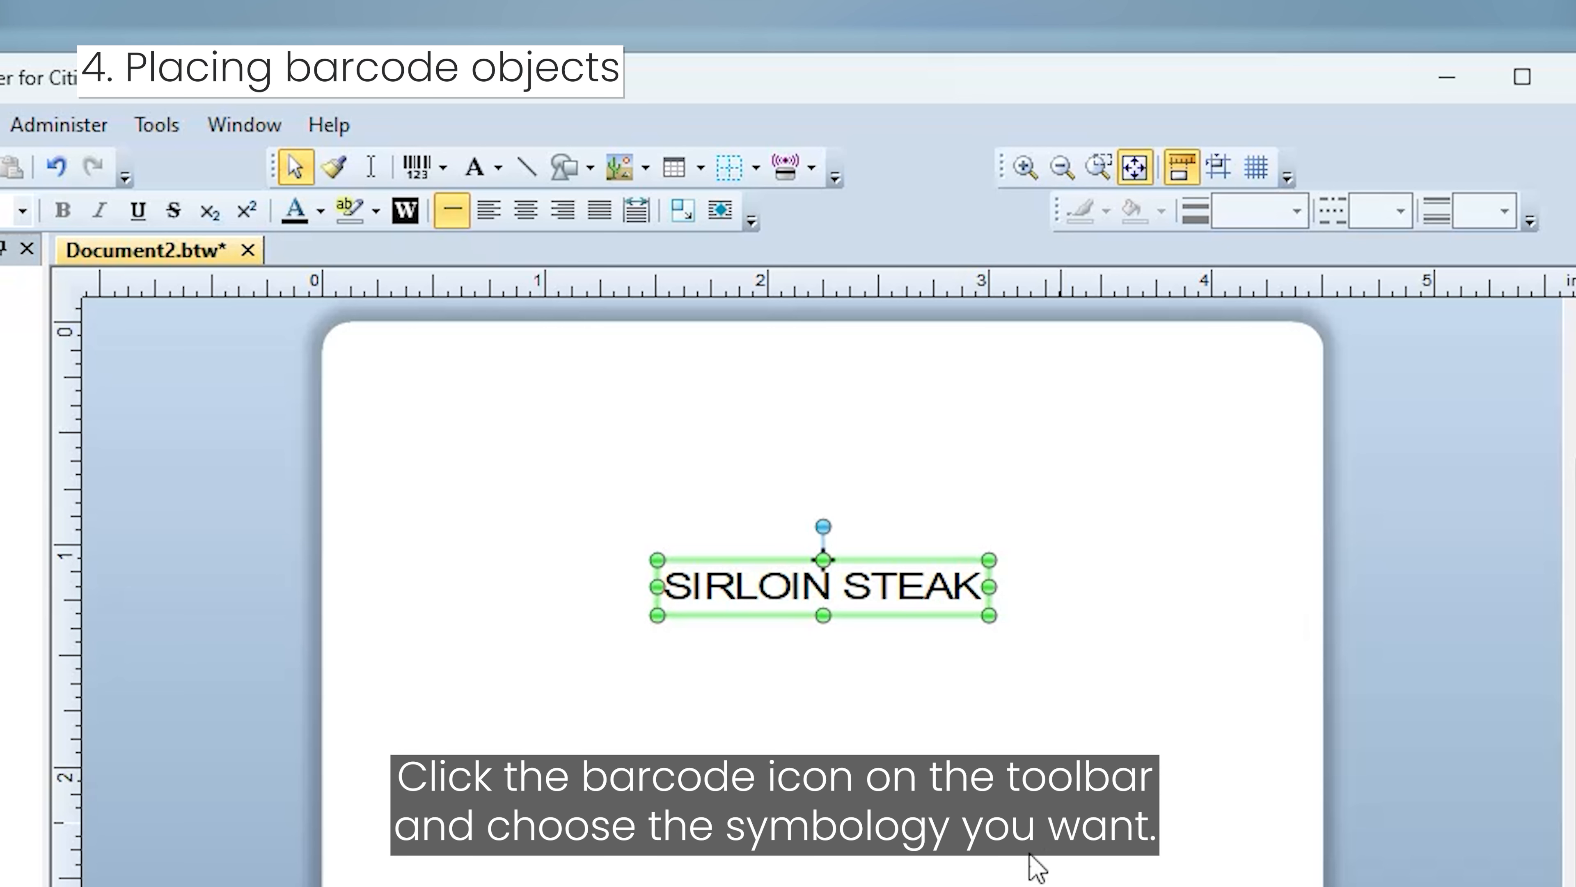
- Find the plain UPC-A symbology and place a barcode of that type near the label's upper-left corner
click(445, 165)
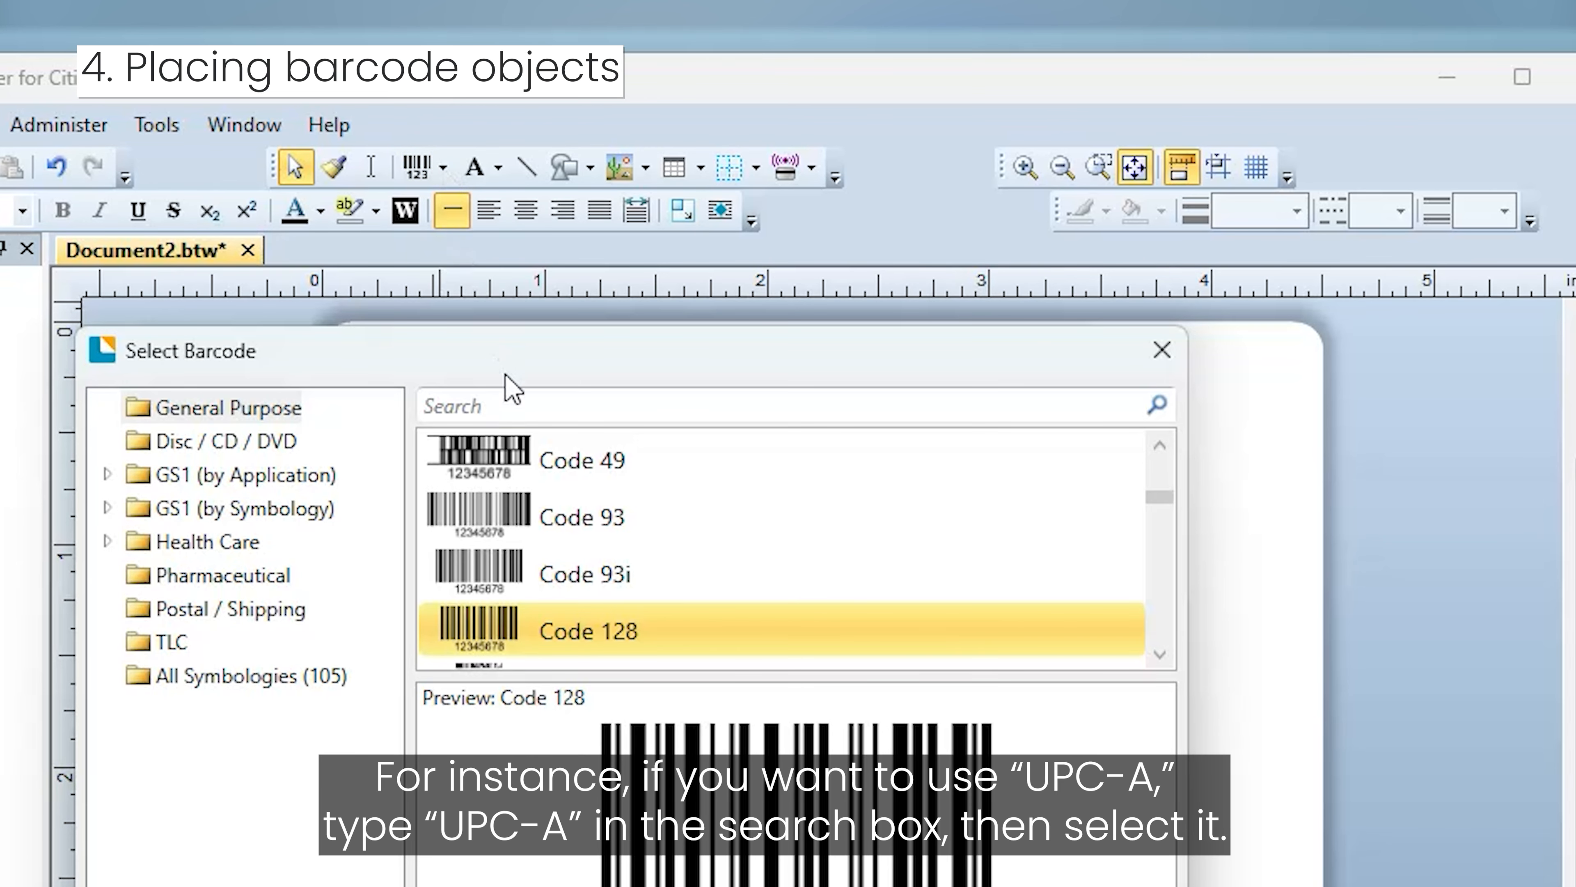
click(532, 403)
text(UPC-A)
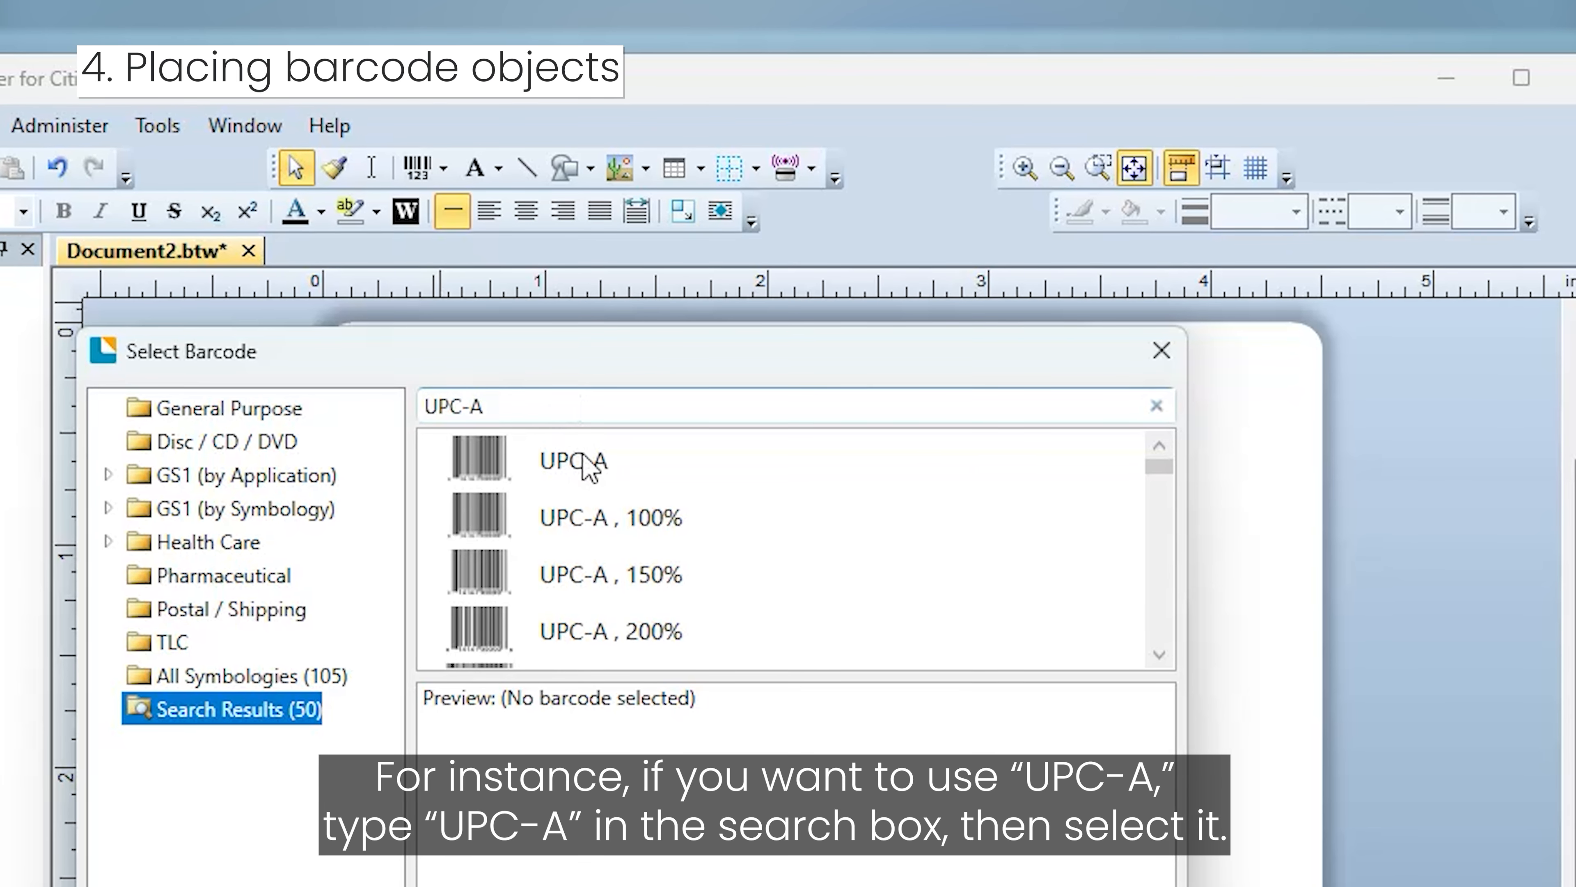
click(588, 468)
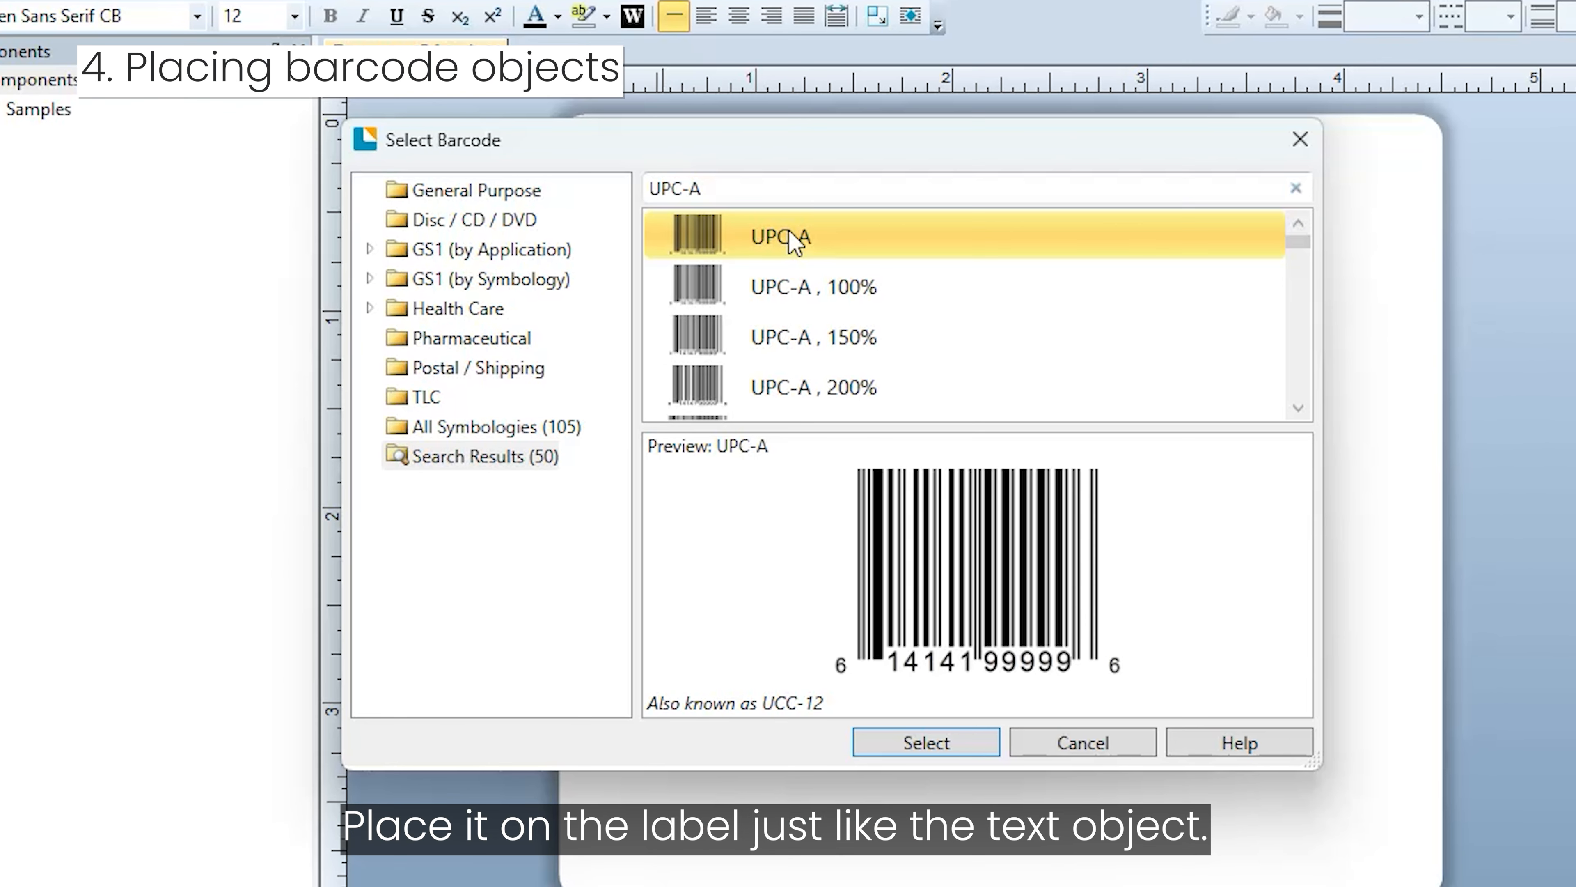
click(939, 744)
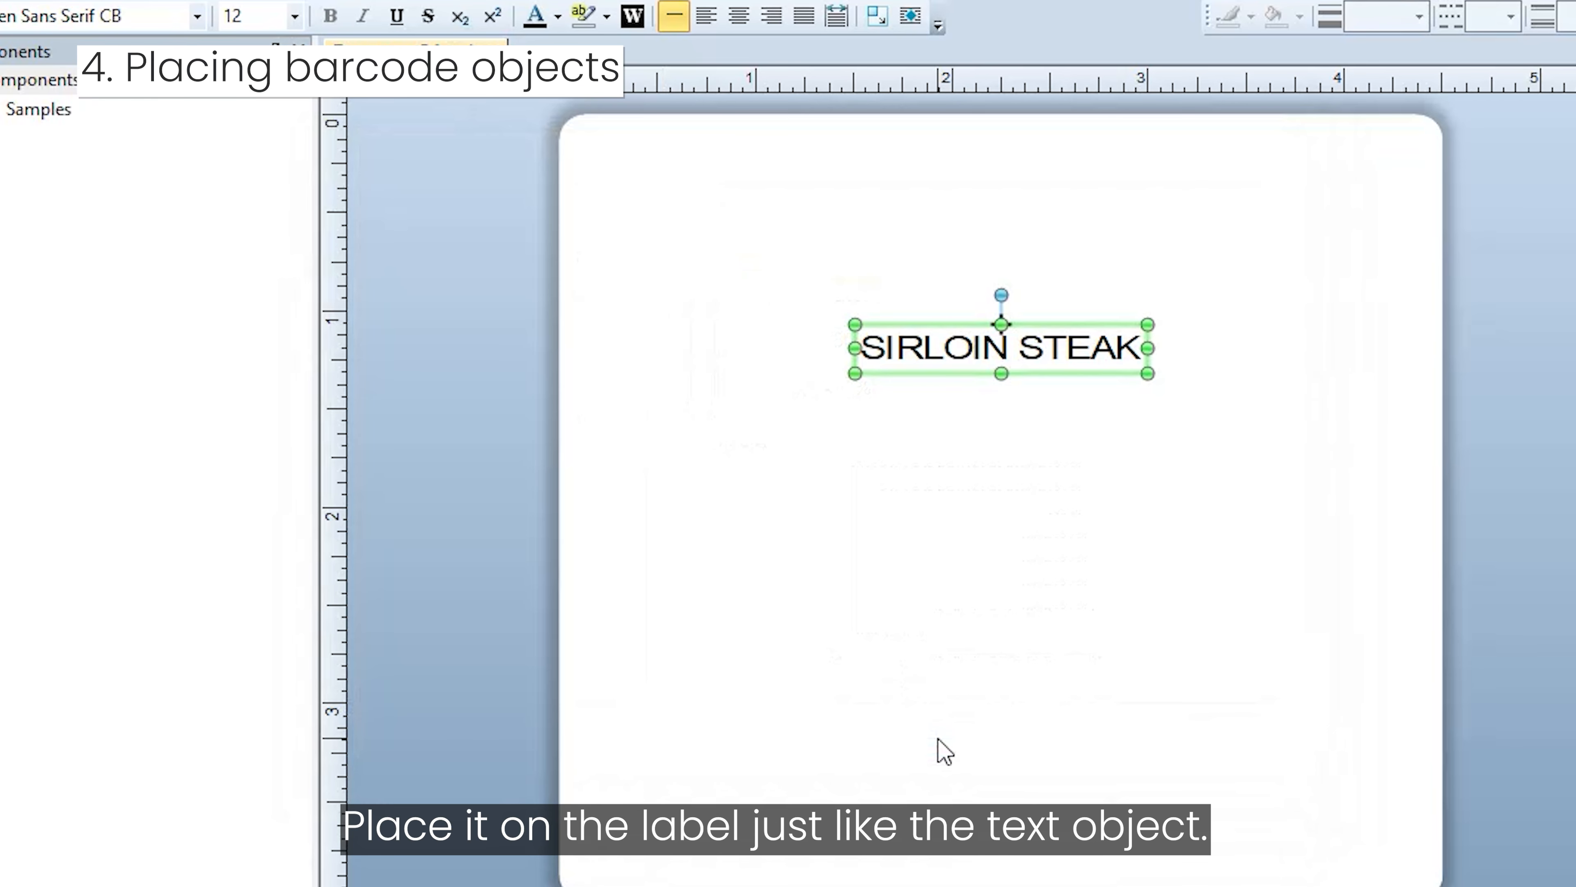
click(659, 201)
- Position the barcode in the label's upper-left corner and shorten it to about 0.7 in high
drag(656, 193, 758, 261)
drag(747, 370, 747, 283)
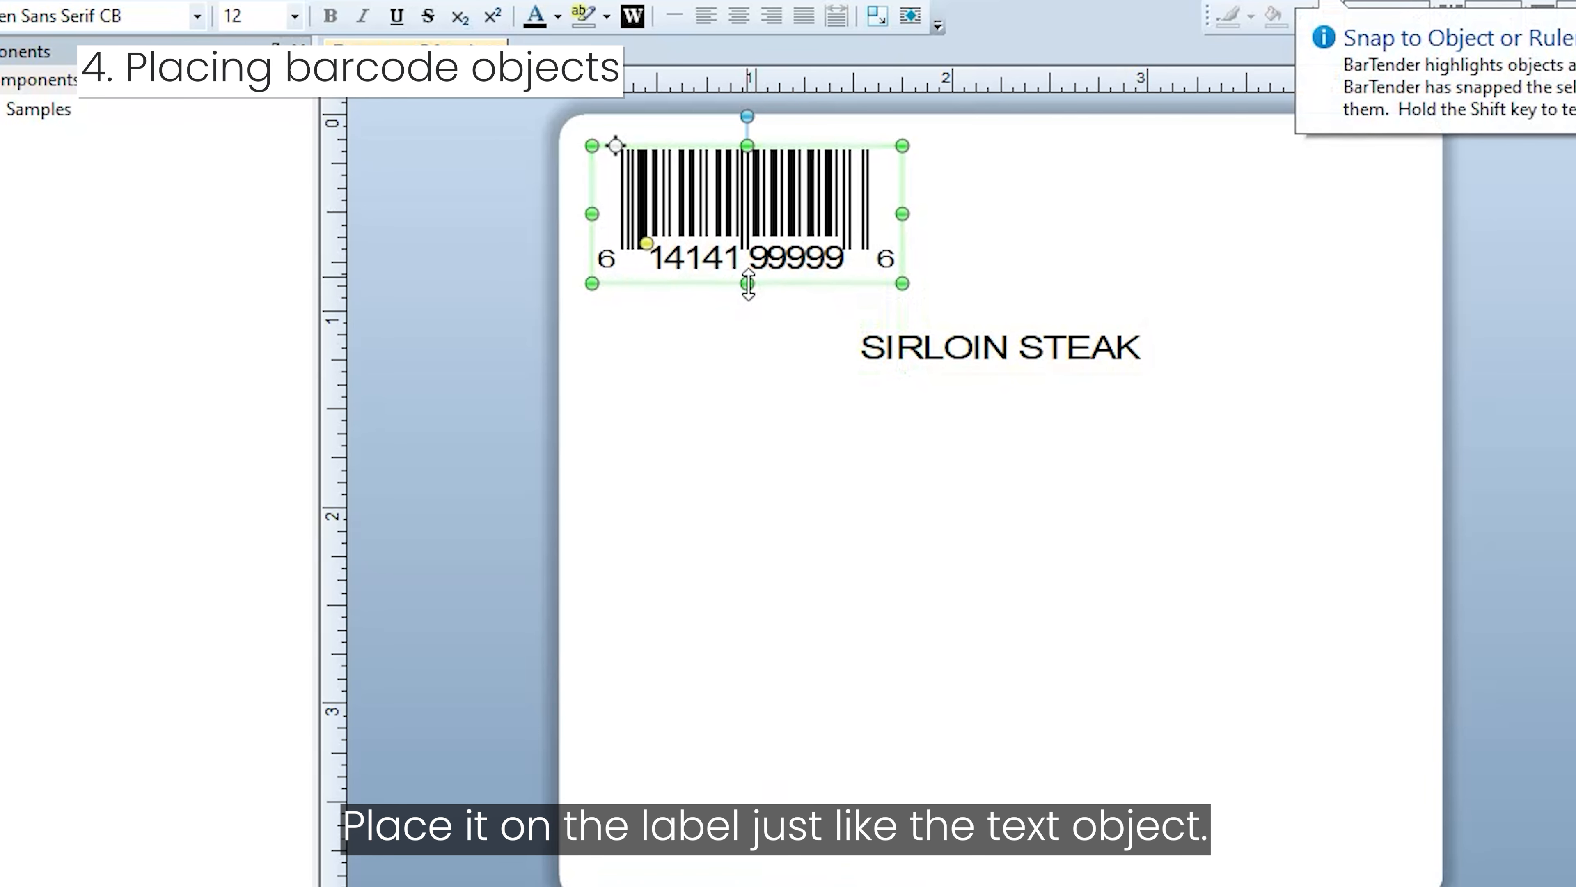
click(796, 460)
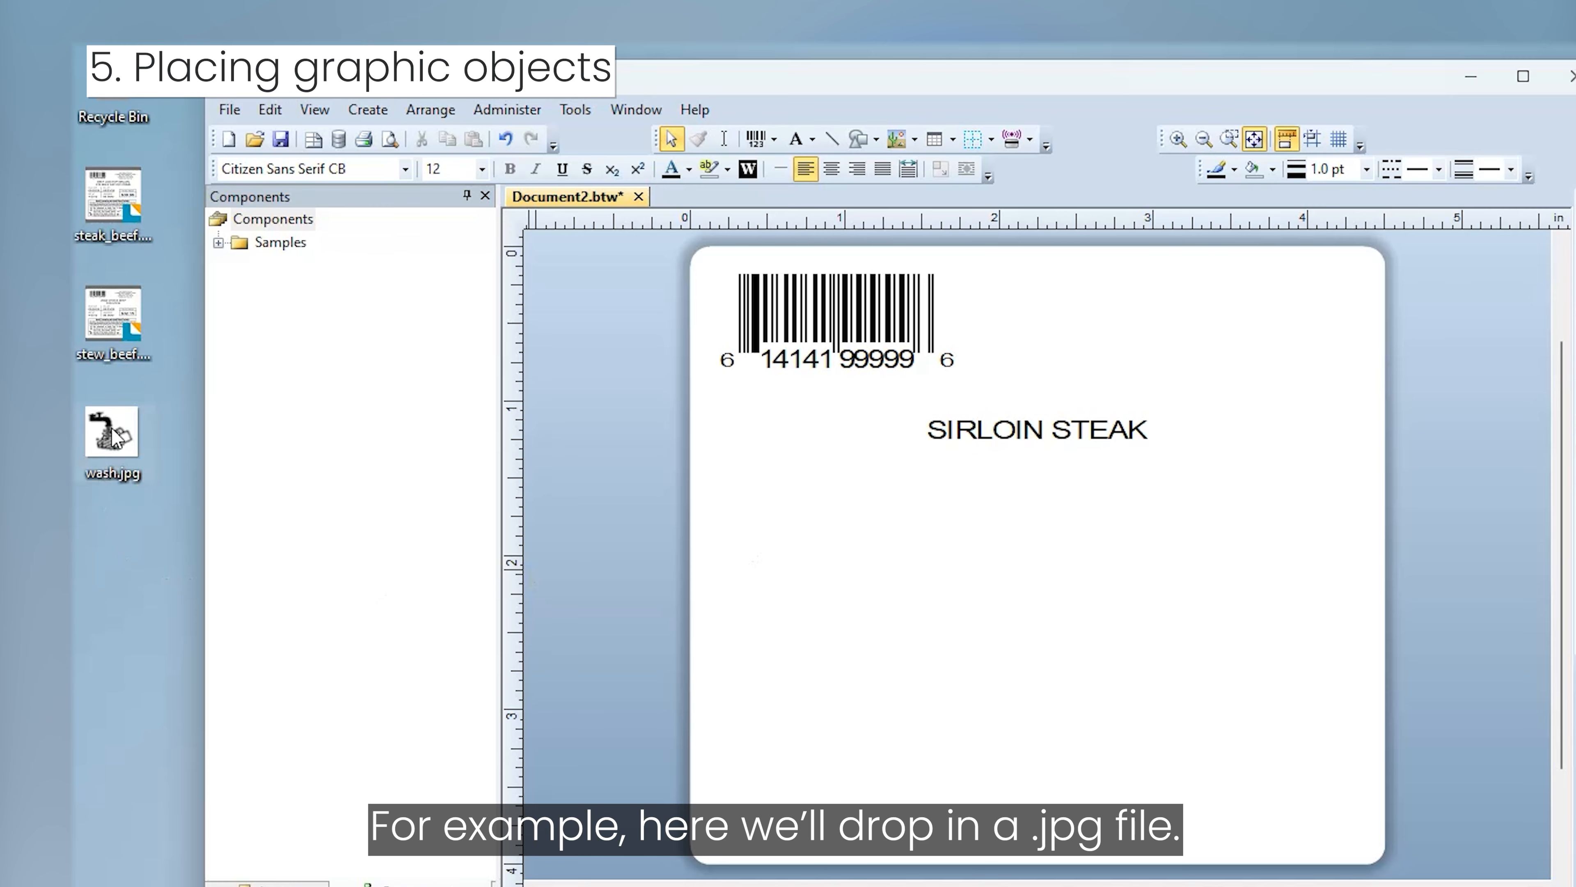
- Add wash.jpg from the desktop to the label, shrunk to about 0.5 in square near the left edge, below the text
drag(113, 430, 942, 576)
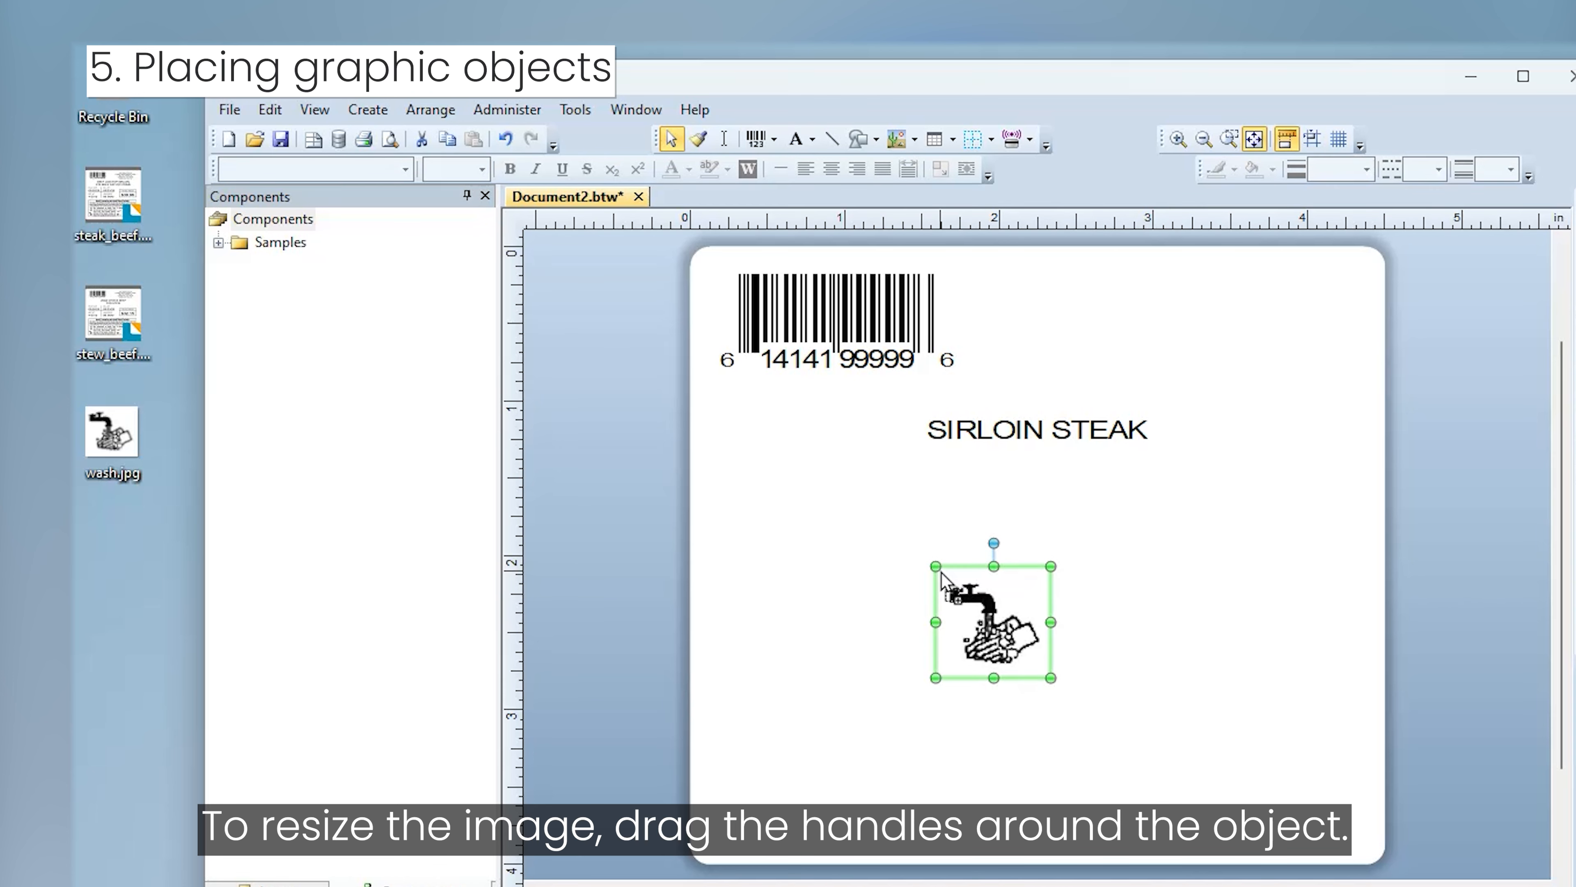
drag(1050, 677, 764, 586)
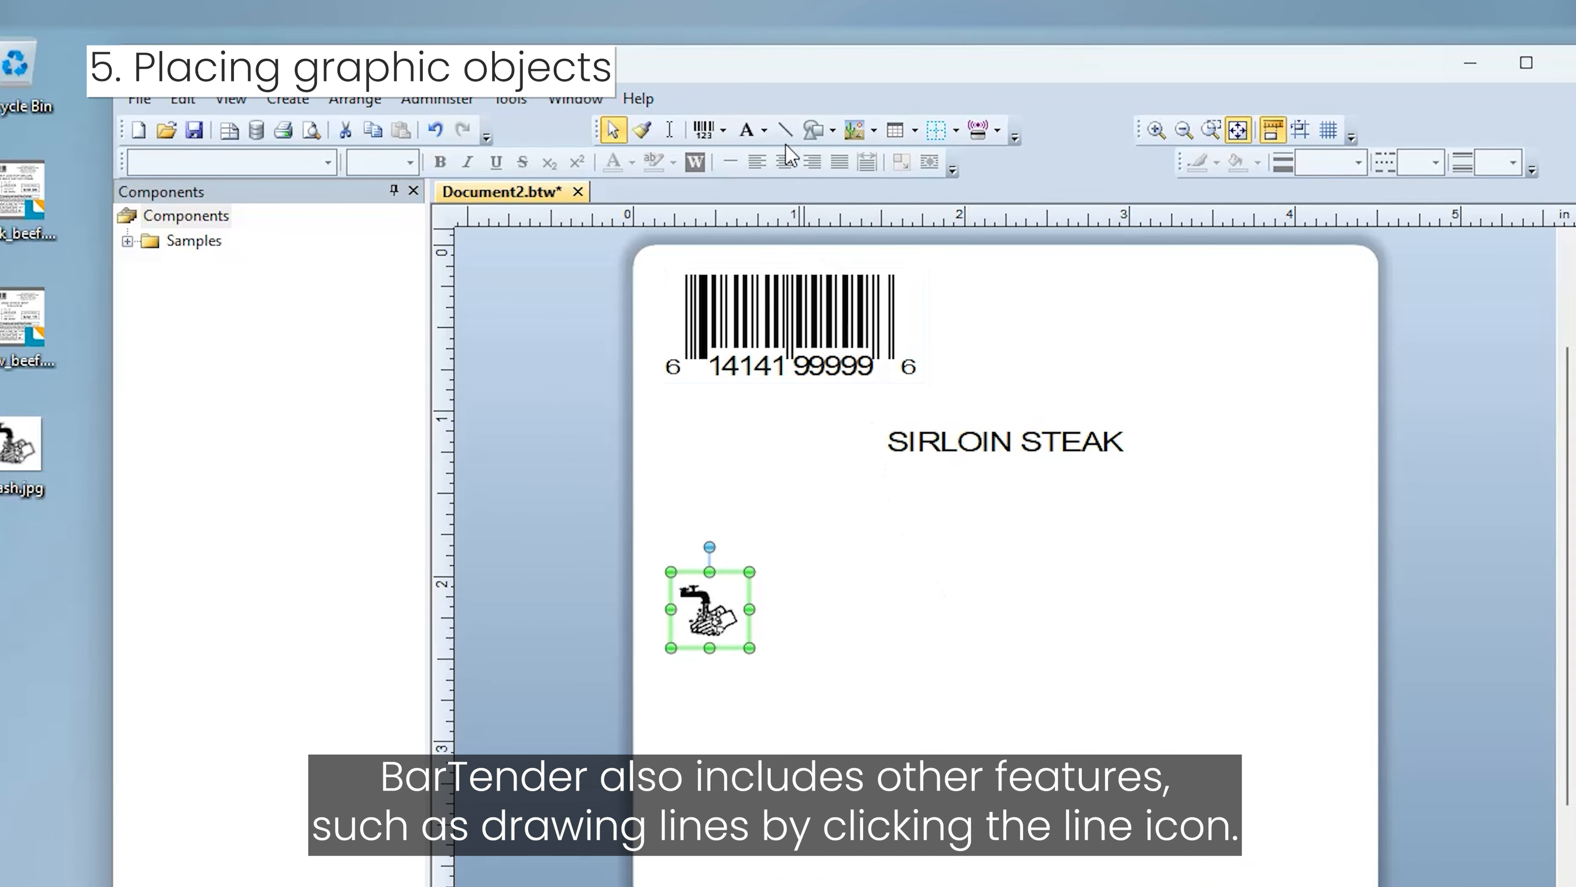
- Draw a horizontal line about 3.9 in long between the SIRLOIN STEAK text and the wash image
click(784, 130)
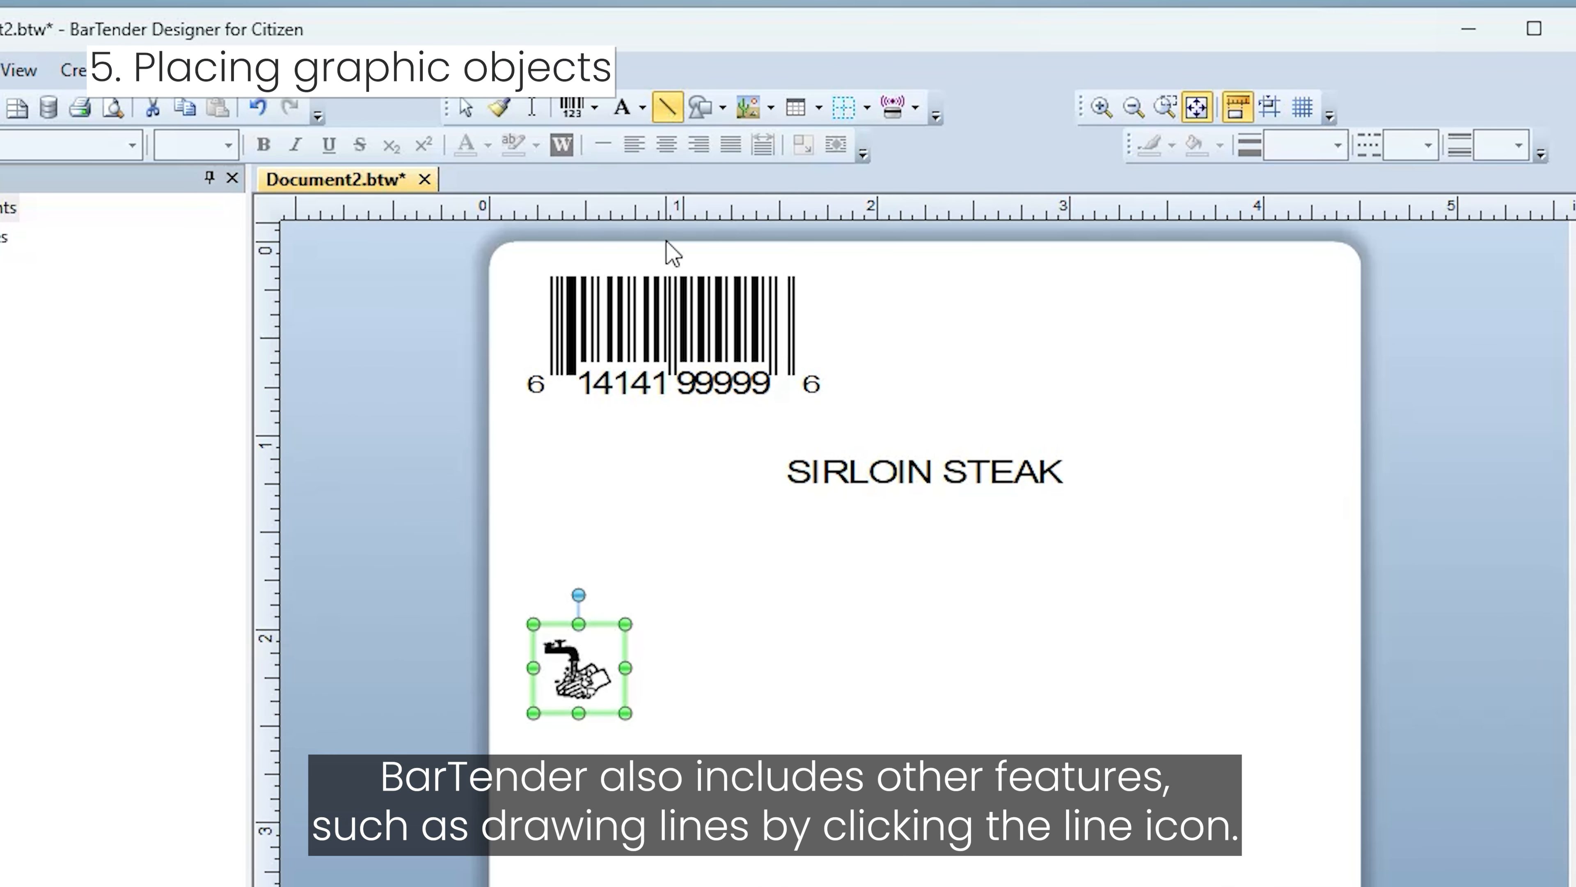
drag(535, 533, 1291, 534)
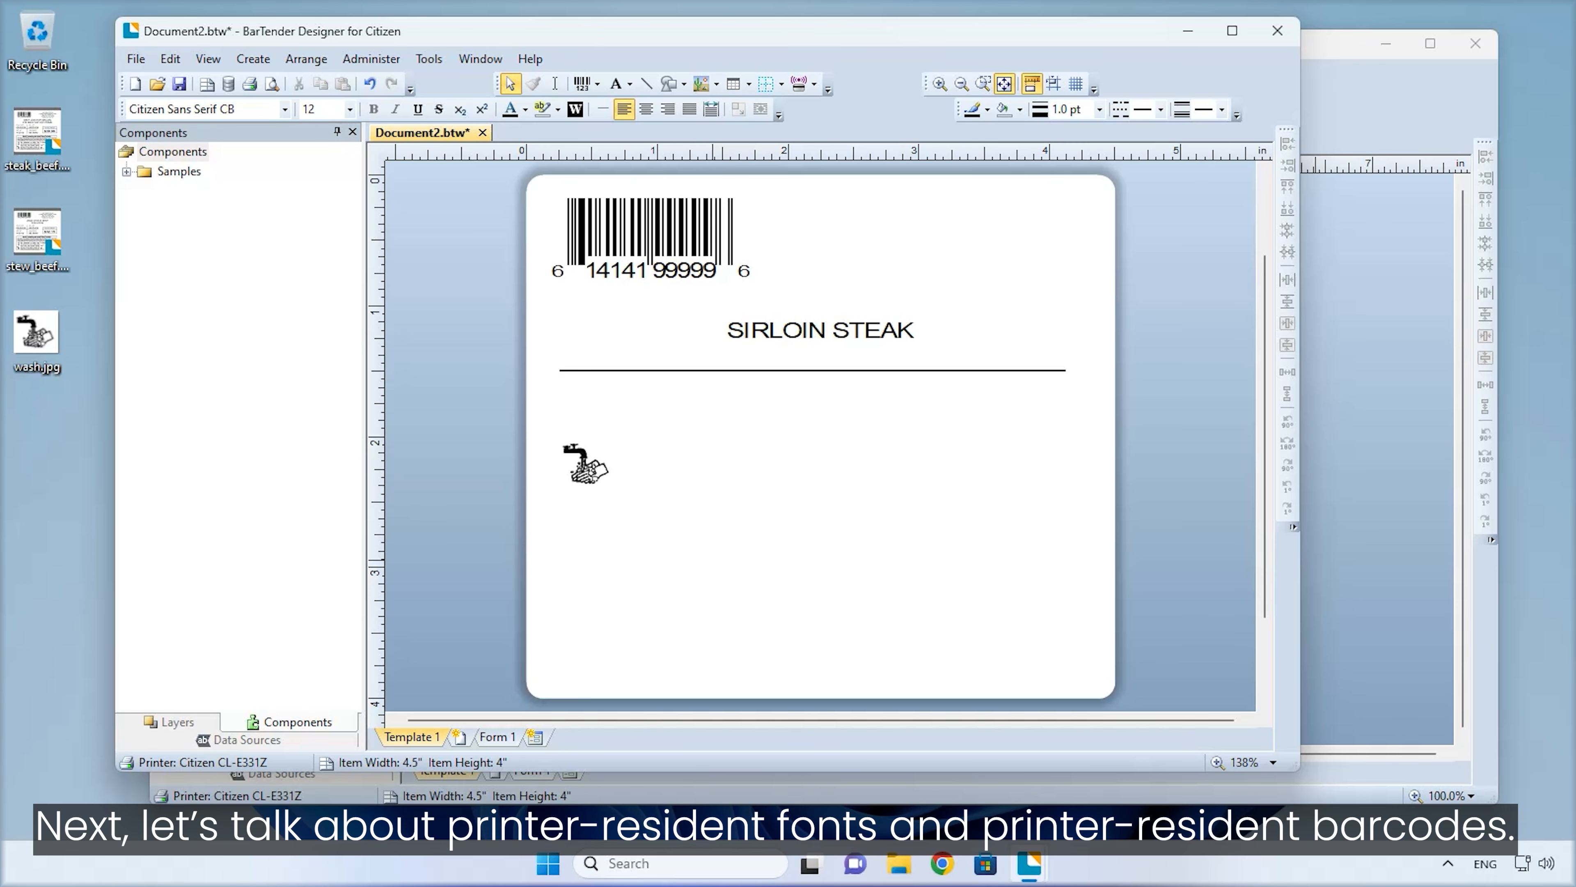
- Examine the fonts available for the SIRLOIN STEAK text, including the printer-resident ones
click(806, 324)
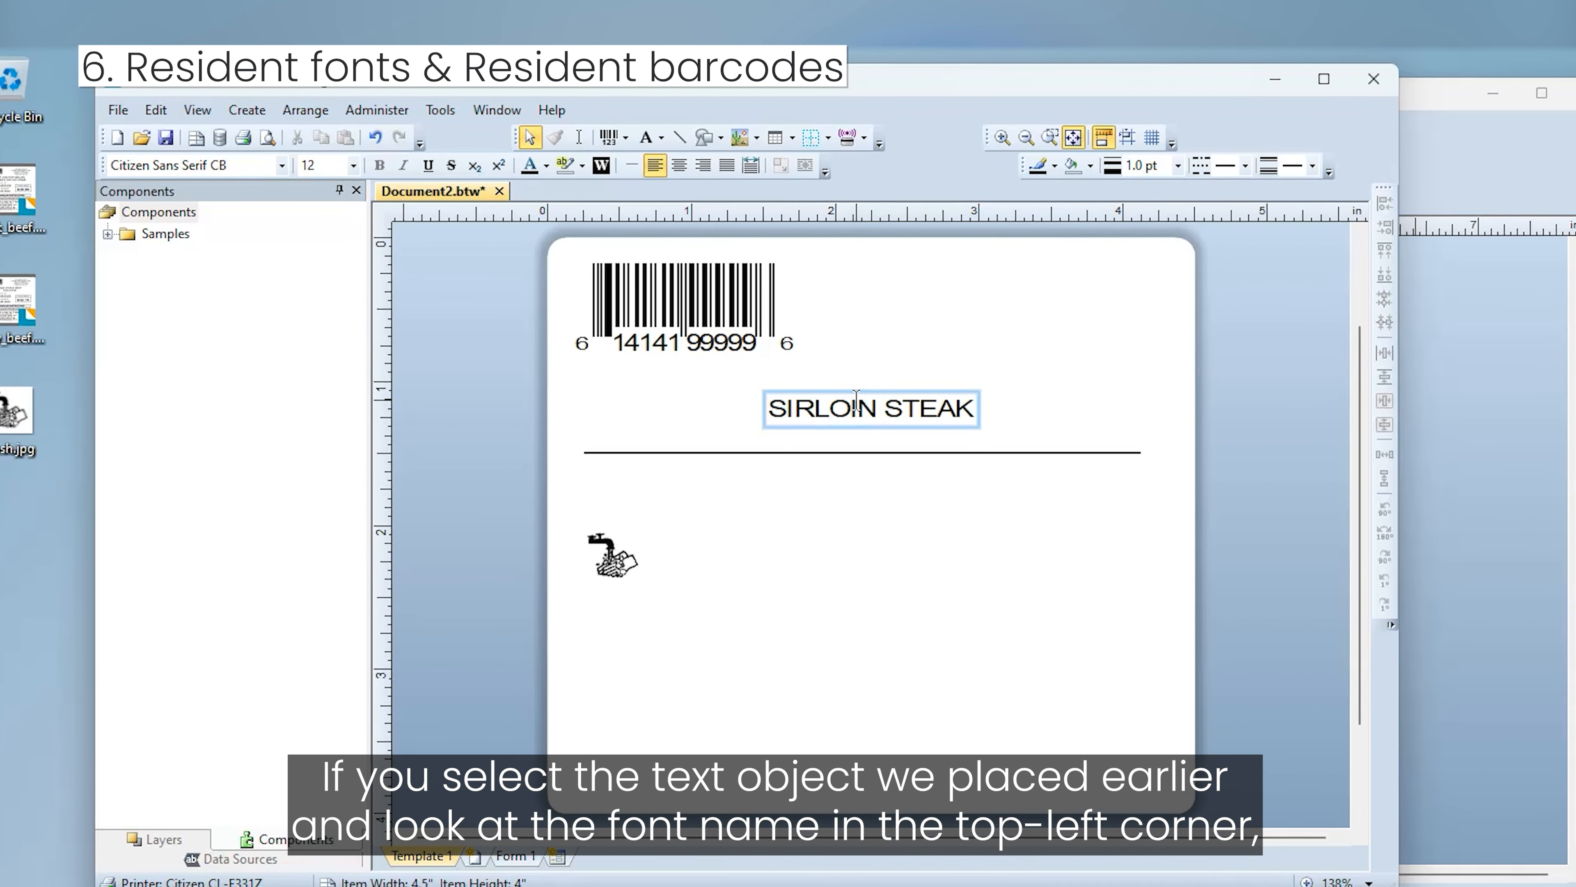
click(853, 392)
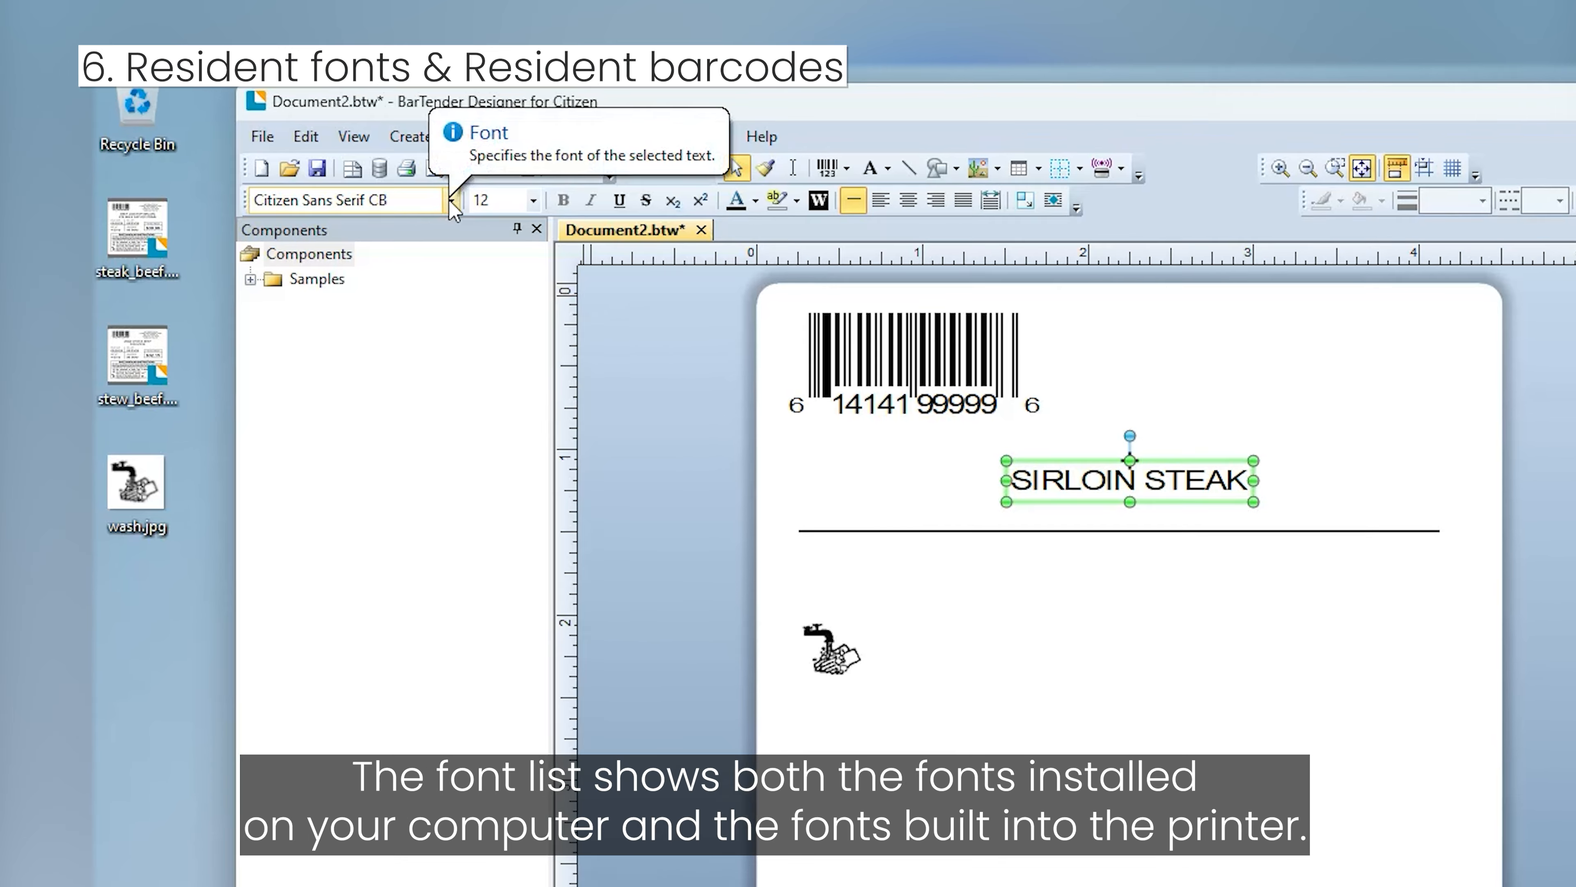
click(453, 202)
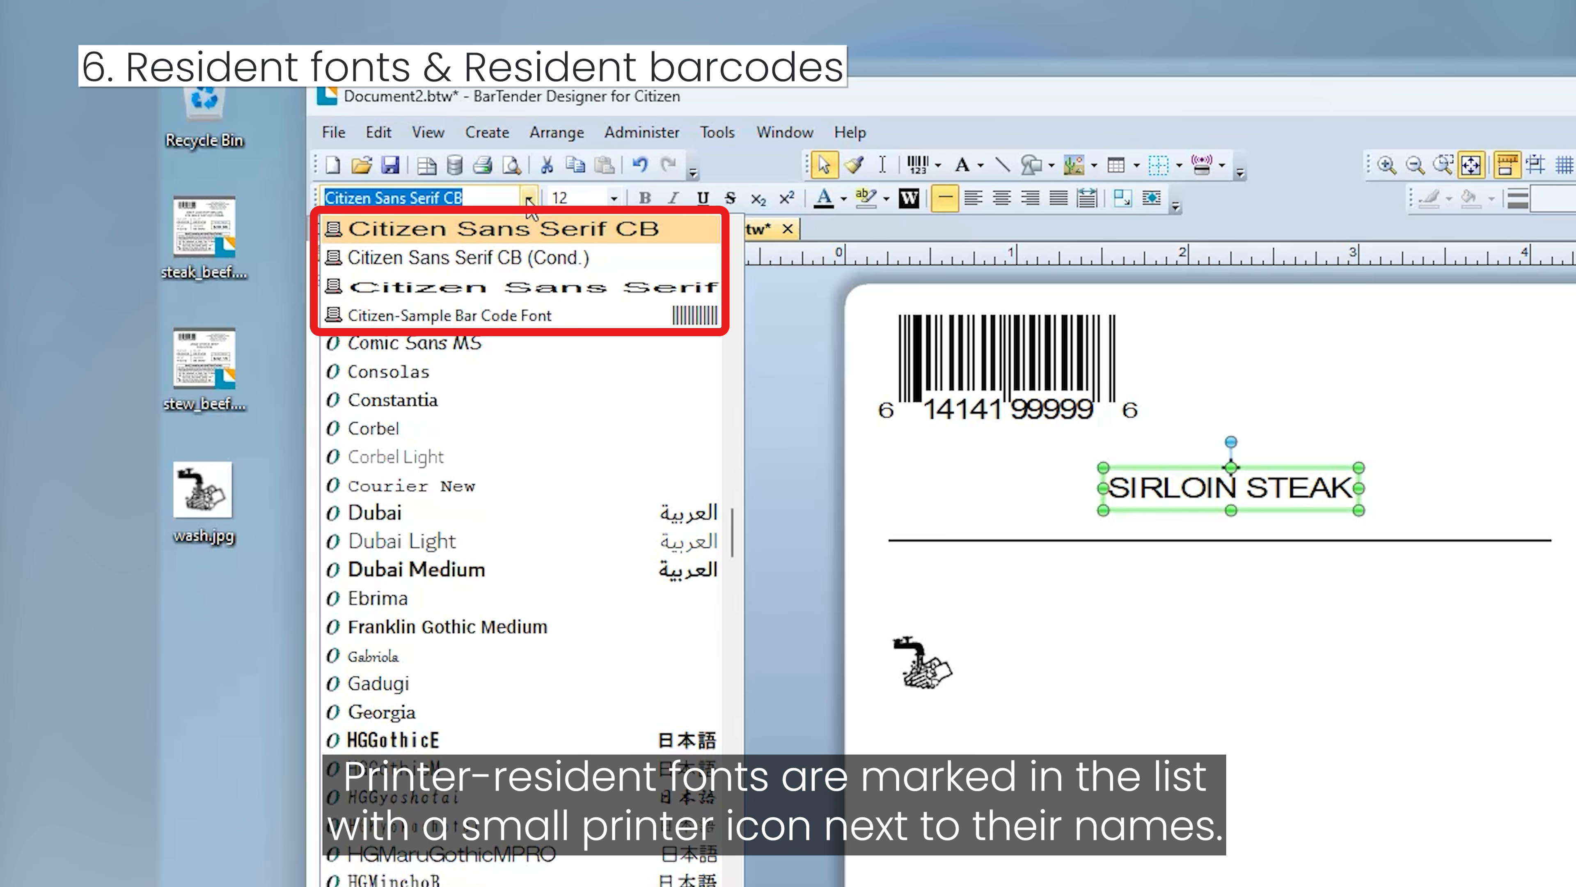
click(528, 200)
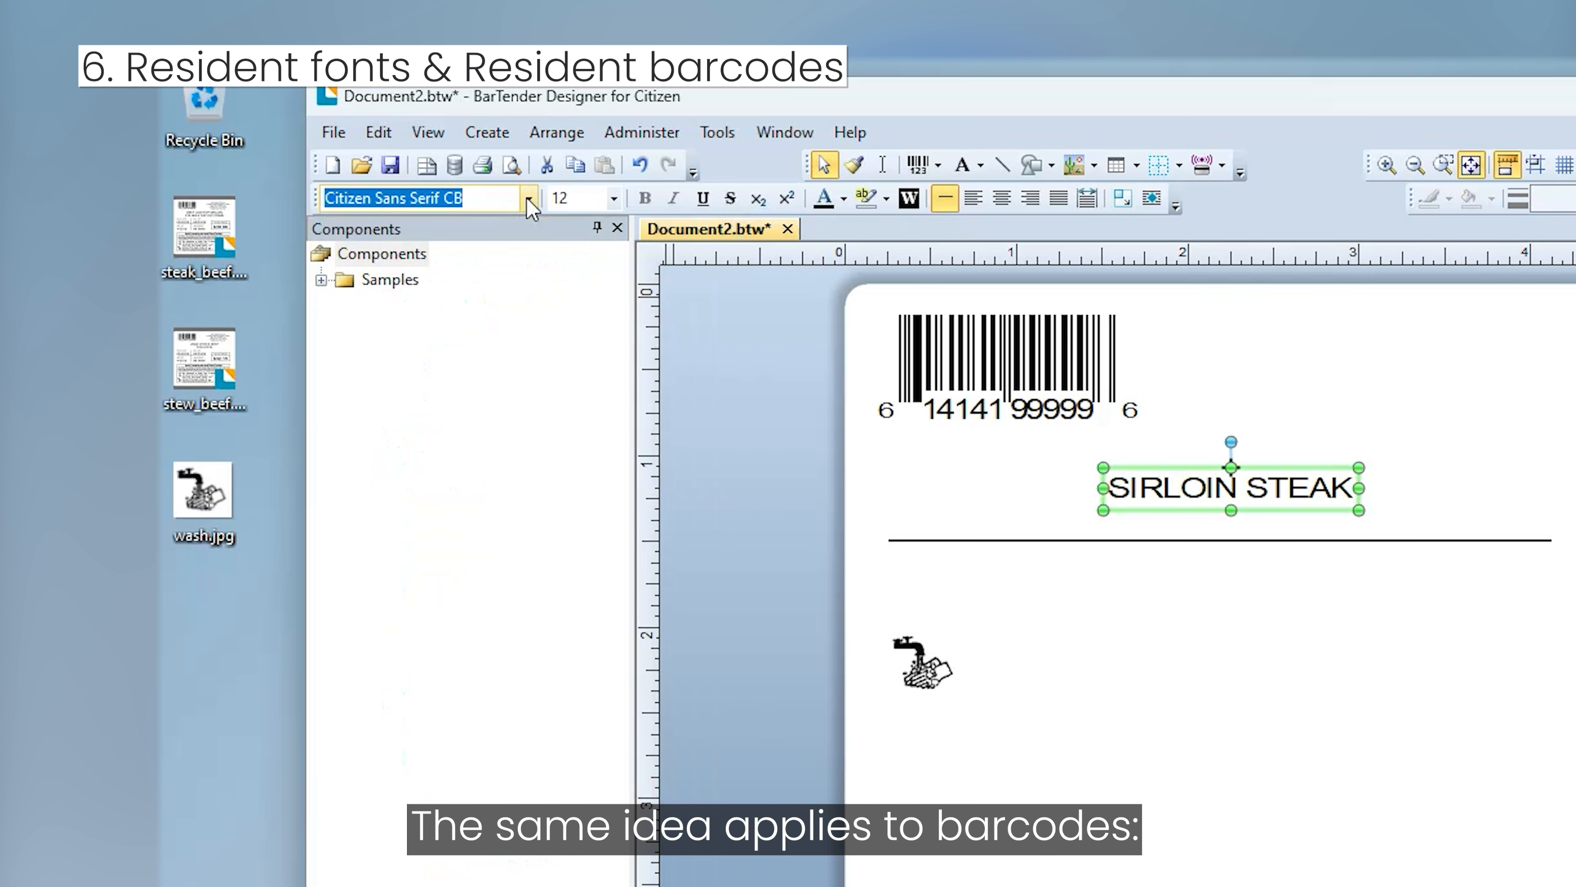
- Set the barcode's print method so the printer controls both the barcode and its human readable text
click(1042, 367)
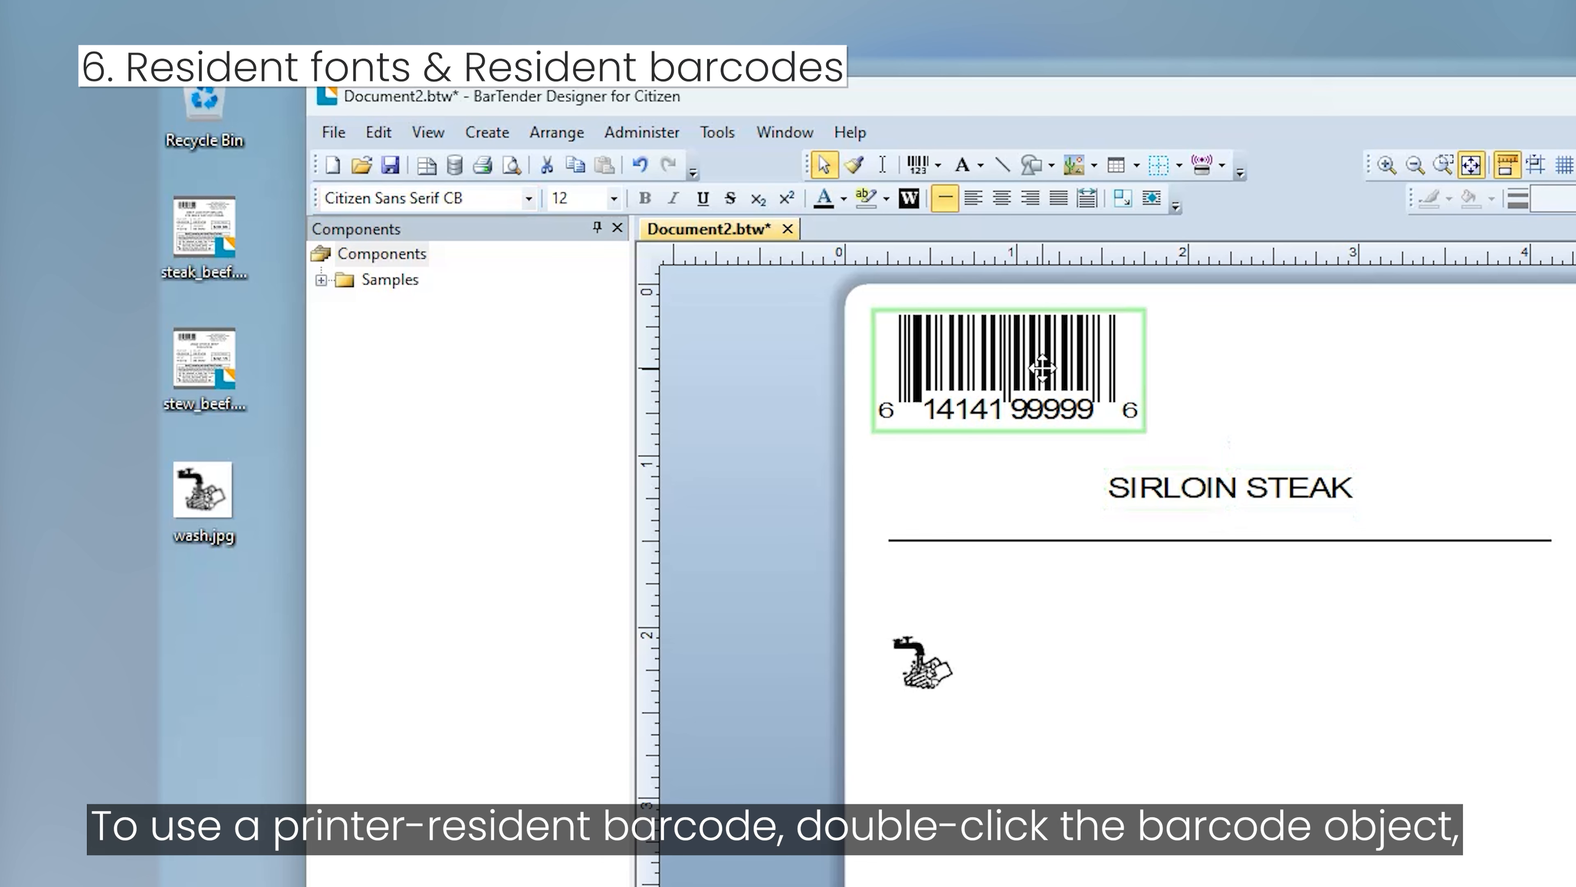
double_click(1042, 368)
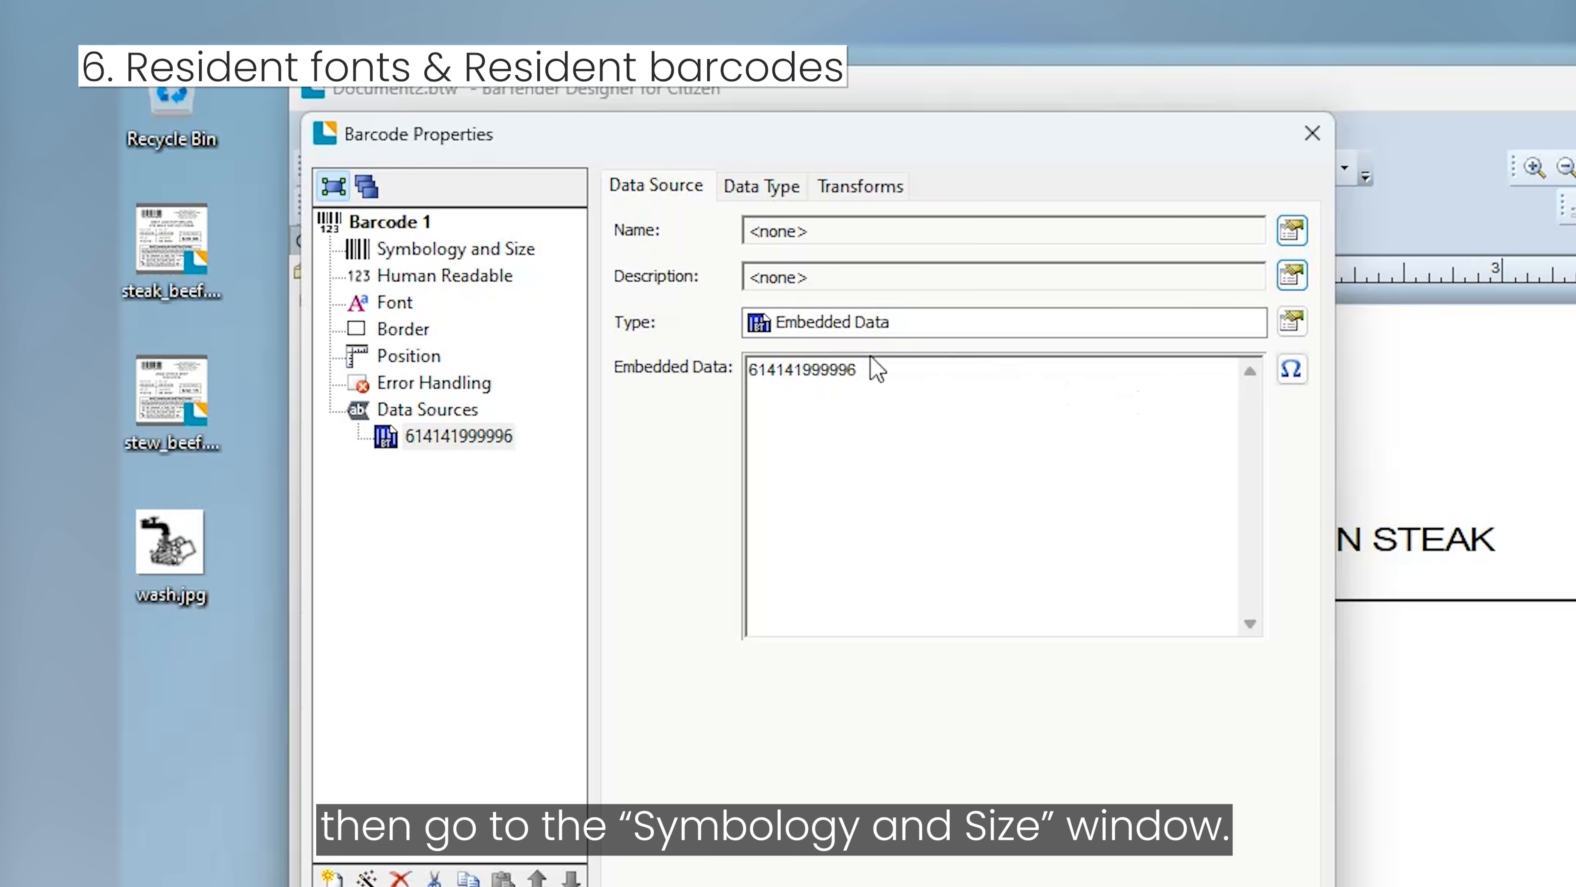
click(499, 256)
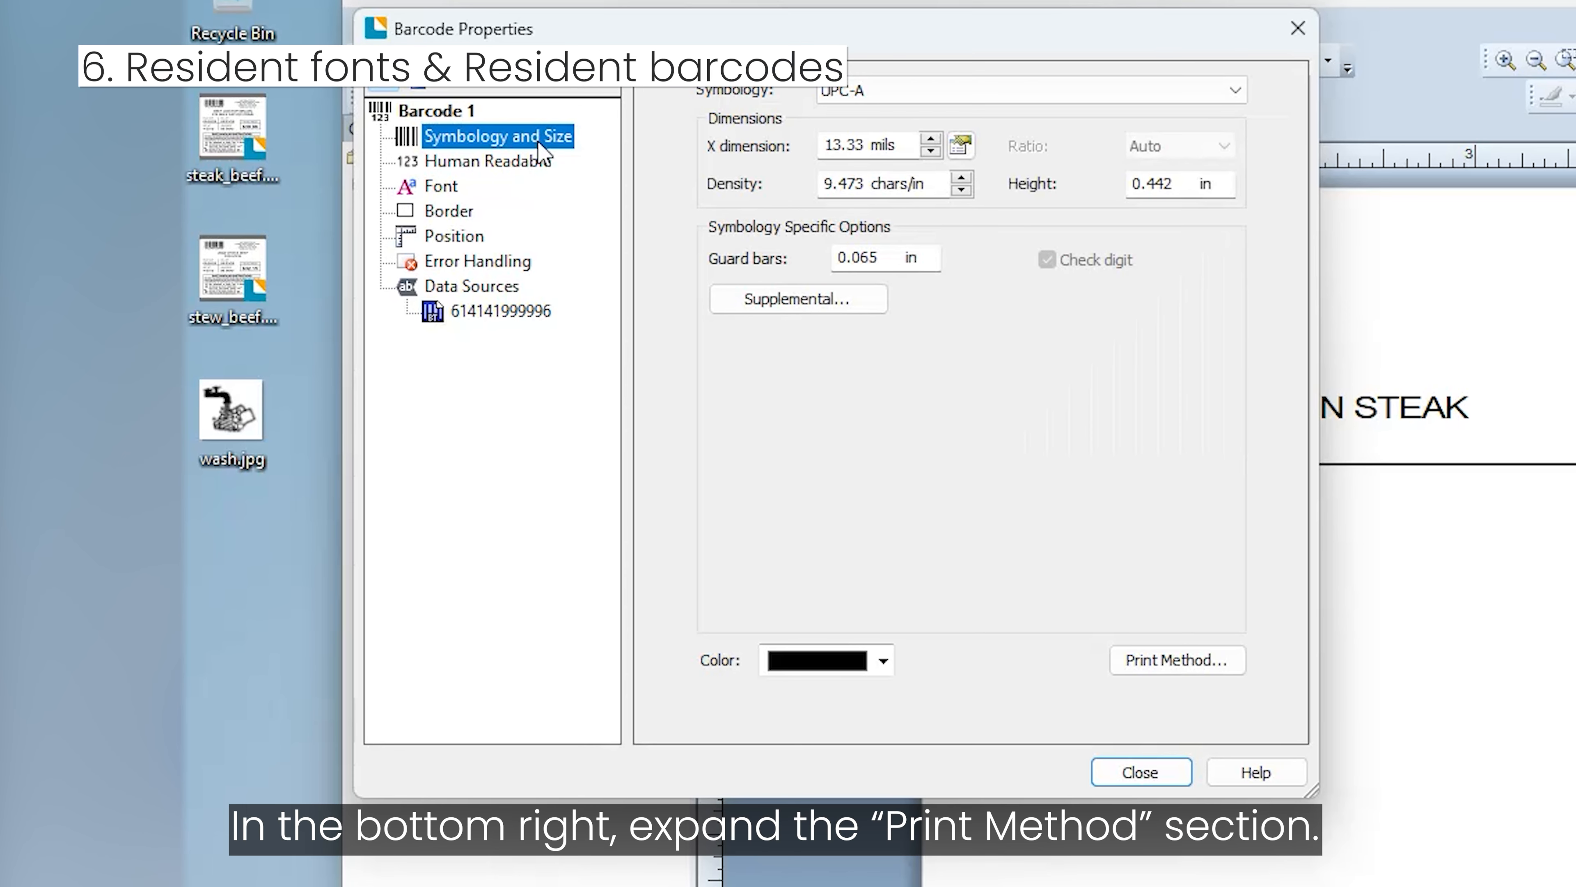
click(1191, 668)
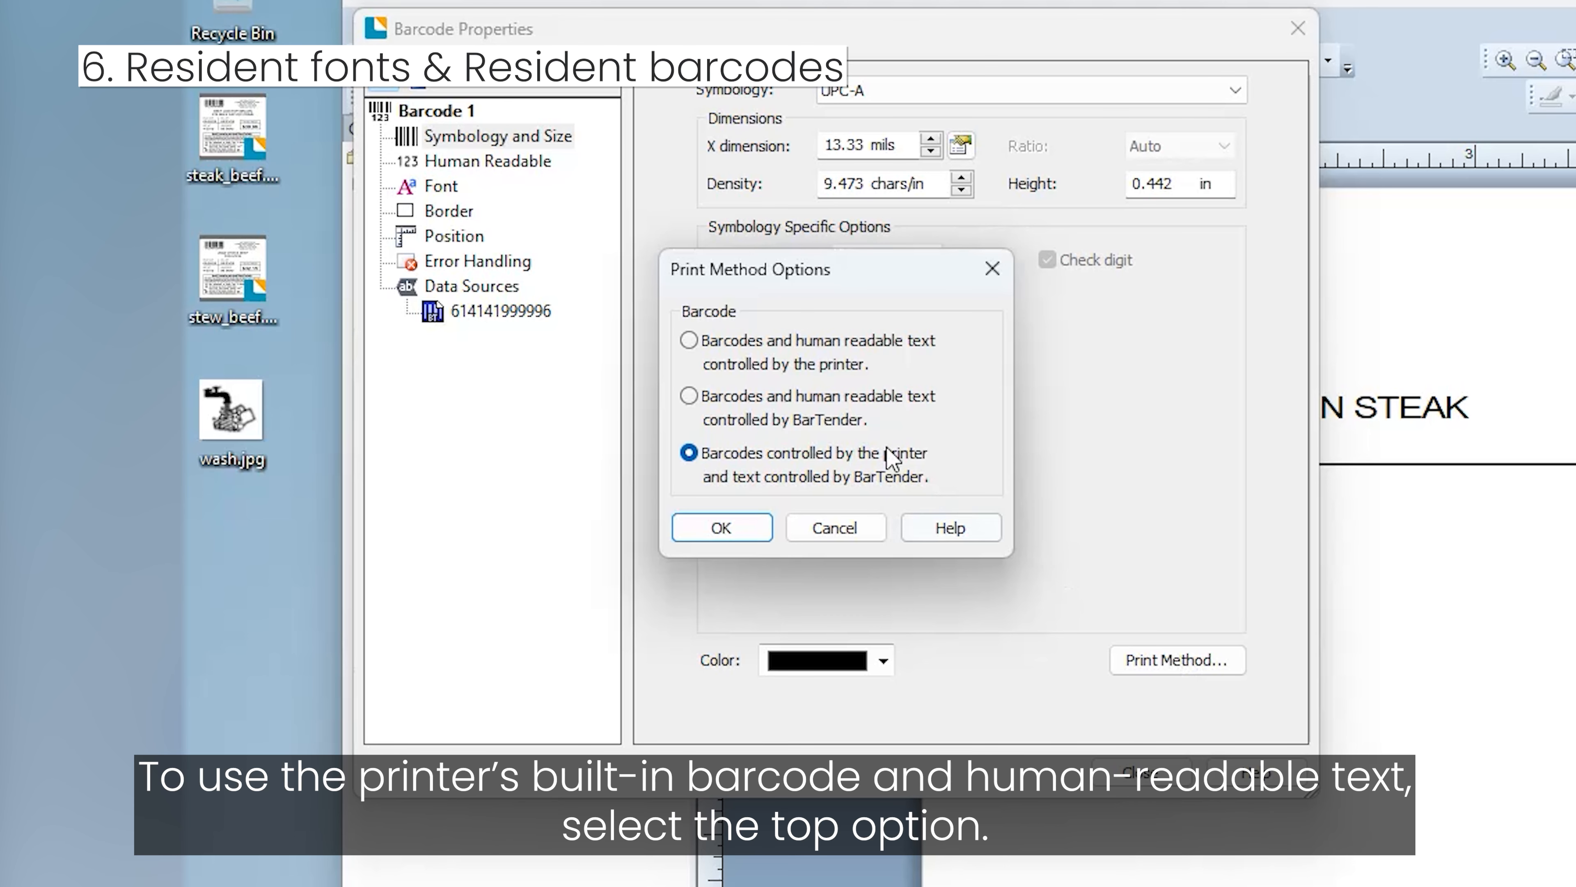
click(689, 341)
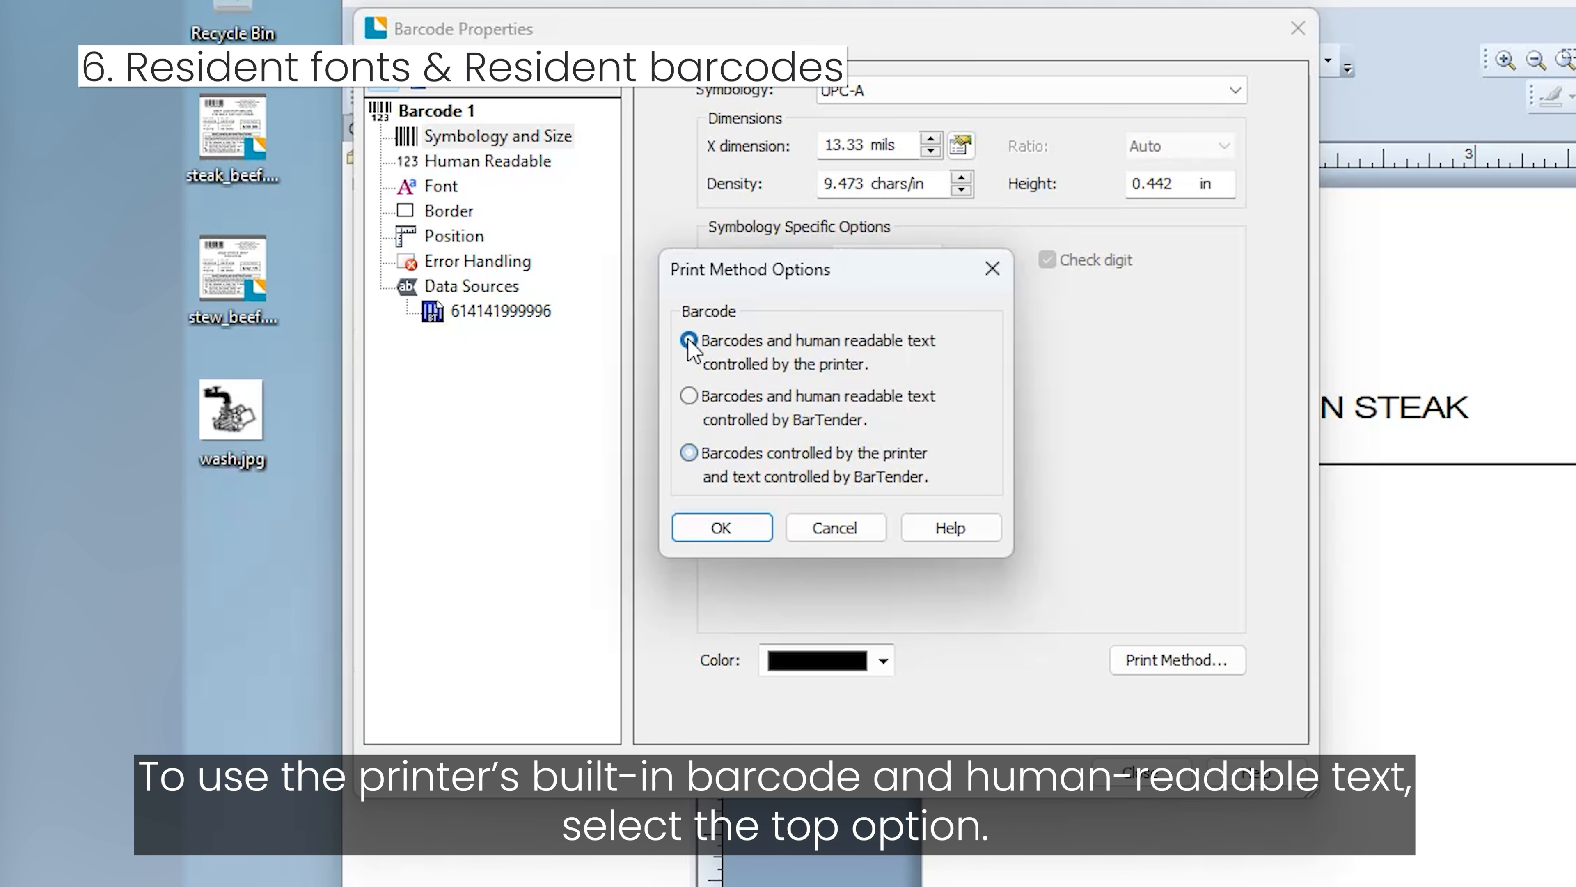
click(718, 527)
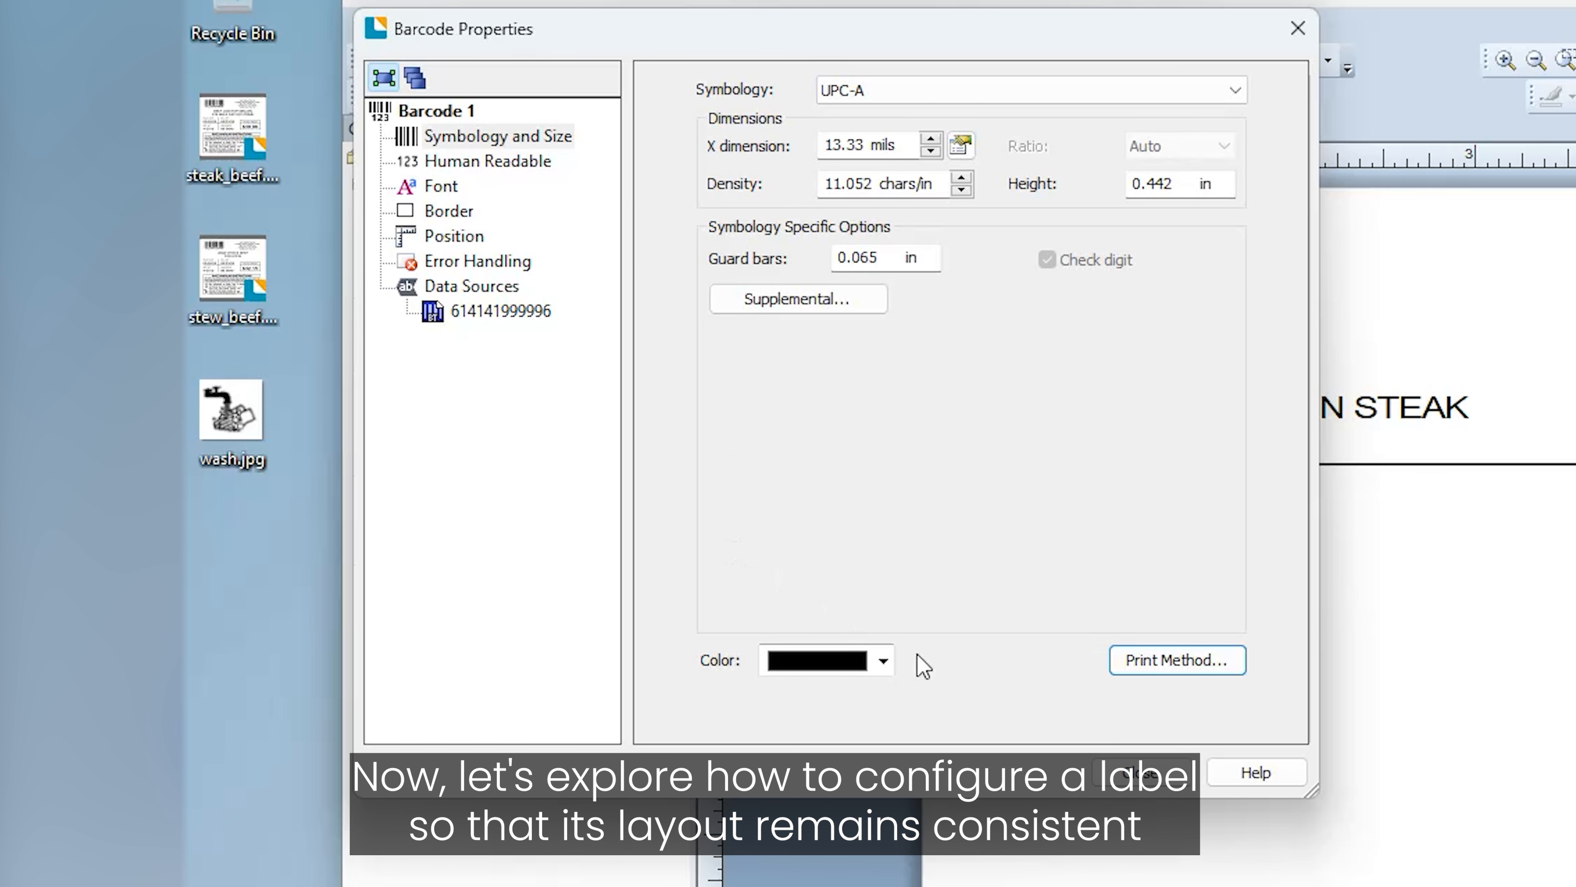
click(1136, 772)
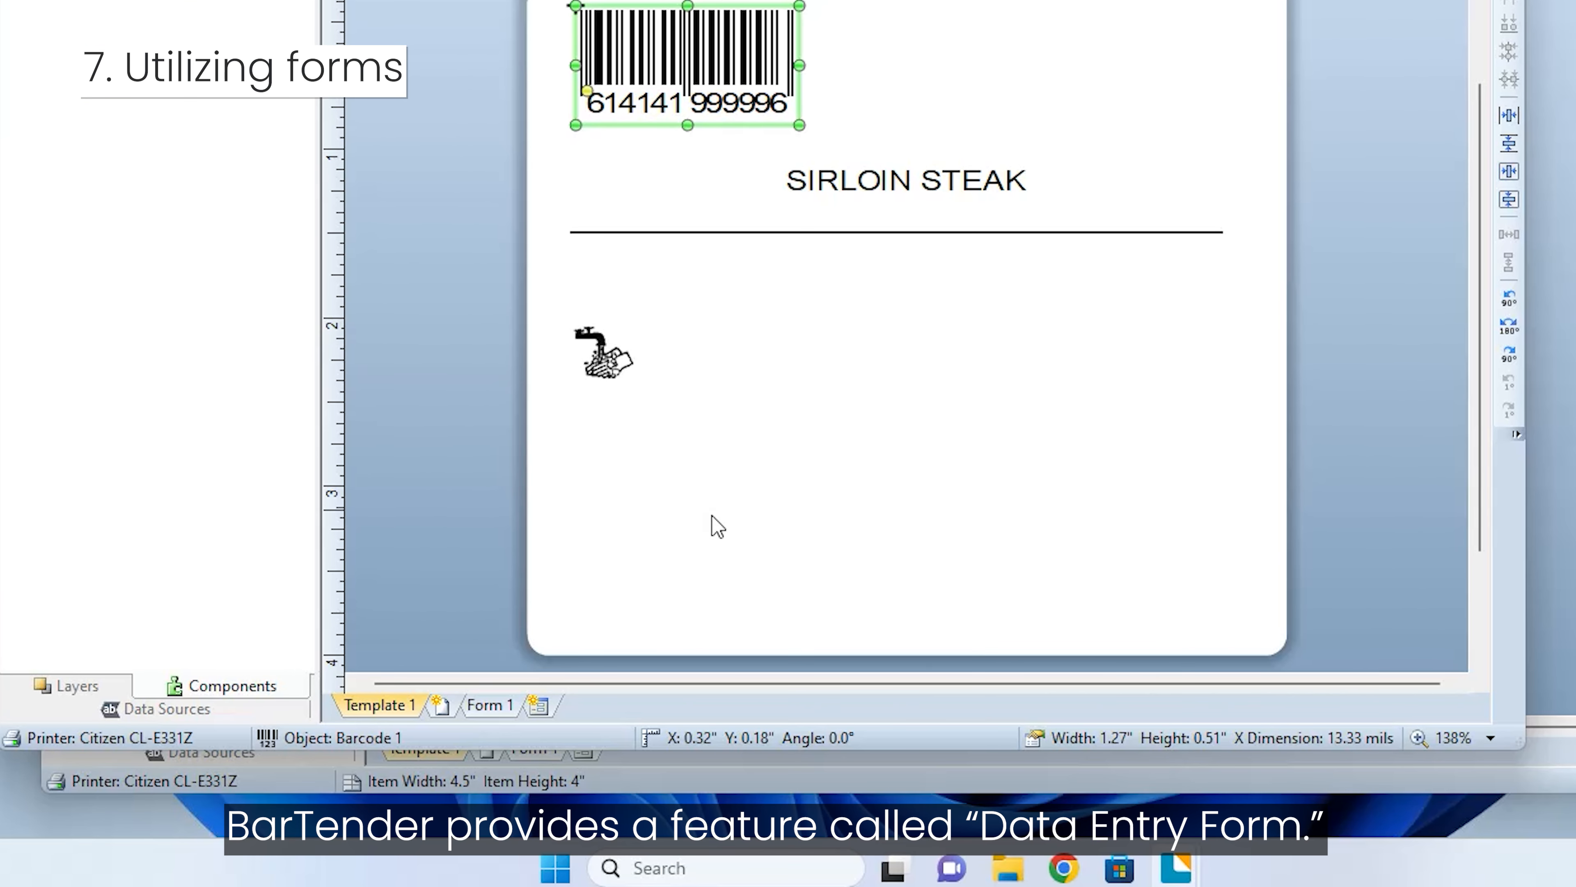
- On Form 1, expand the barcode and text data sources and create a text input box for the barcode's data
click(508, 708)
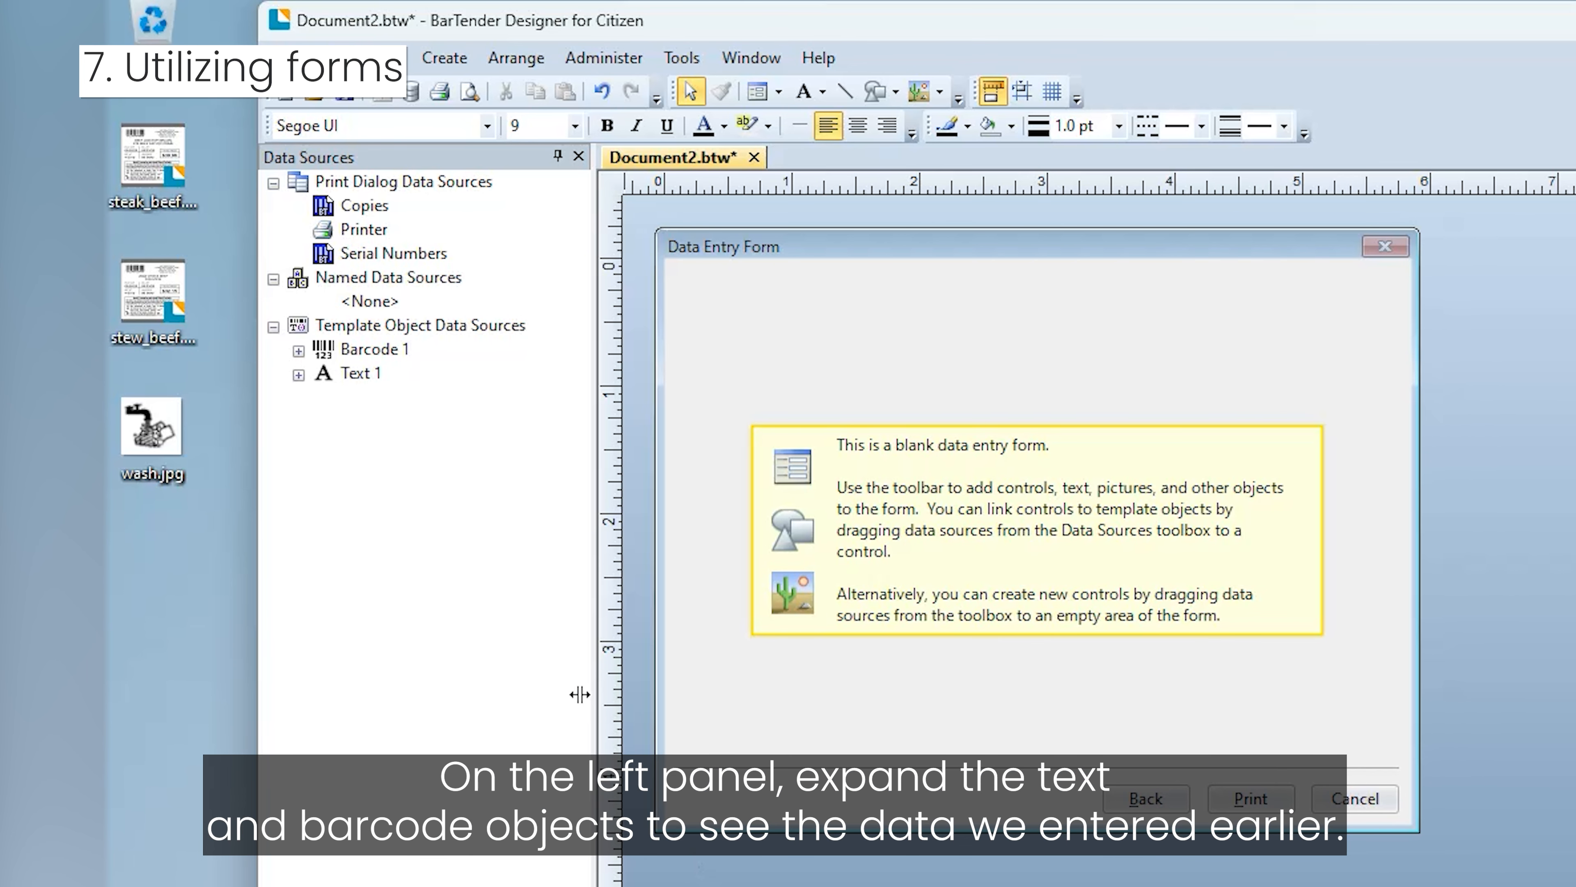
click(300, 352)
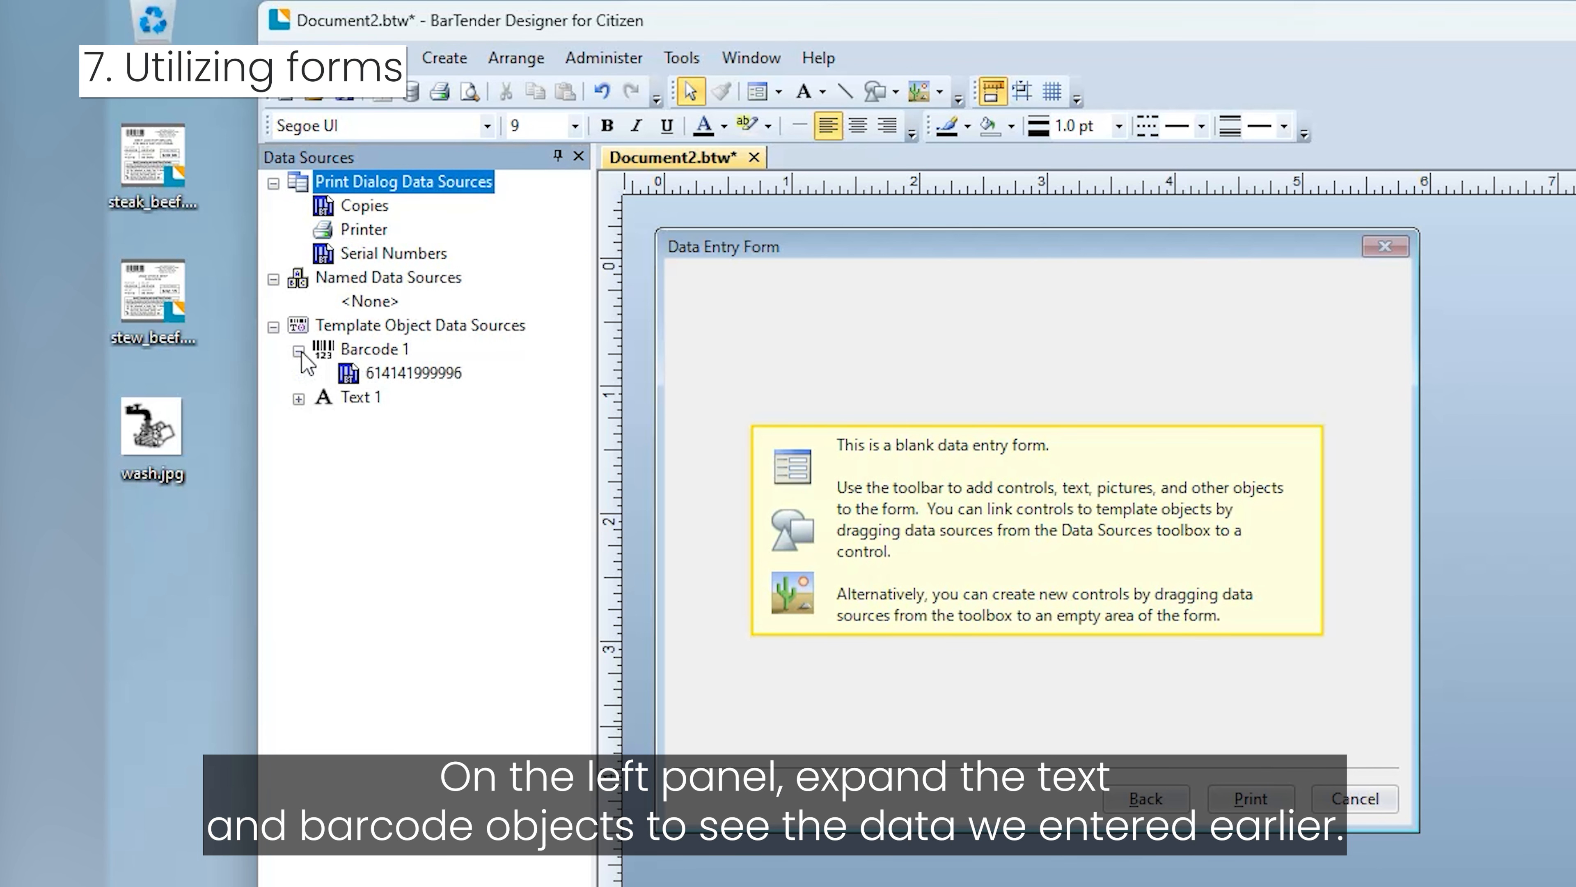
click(298, 399)
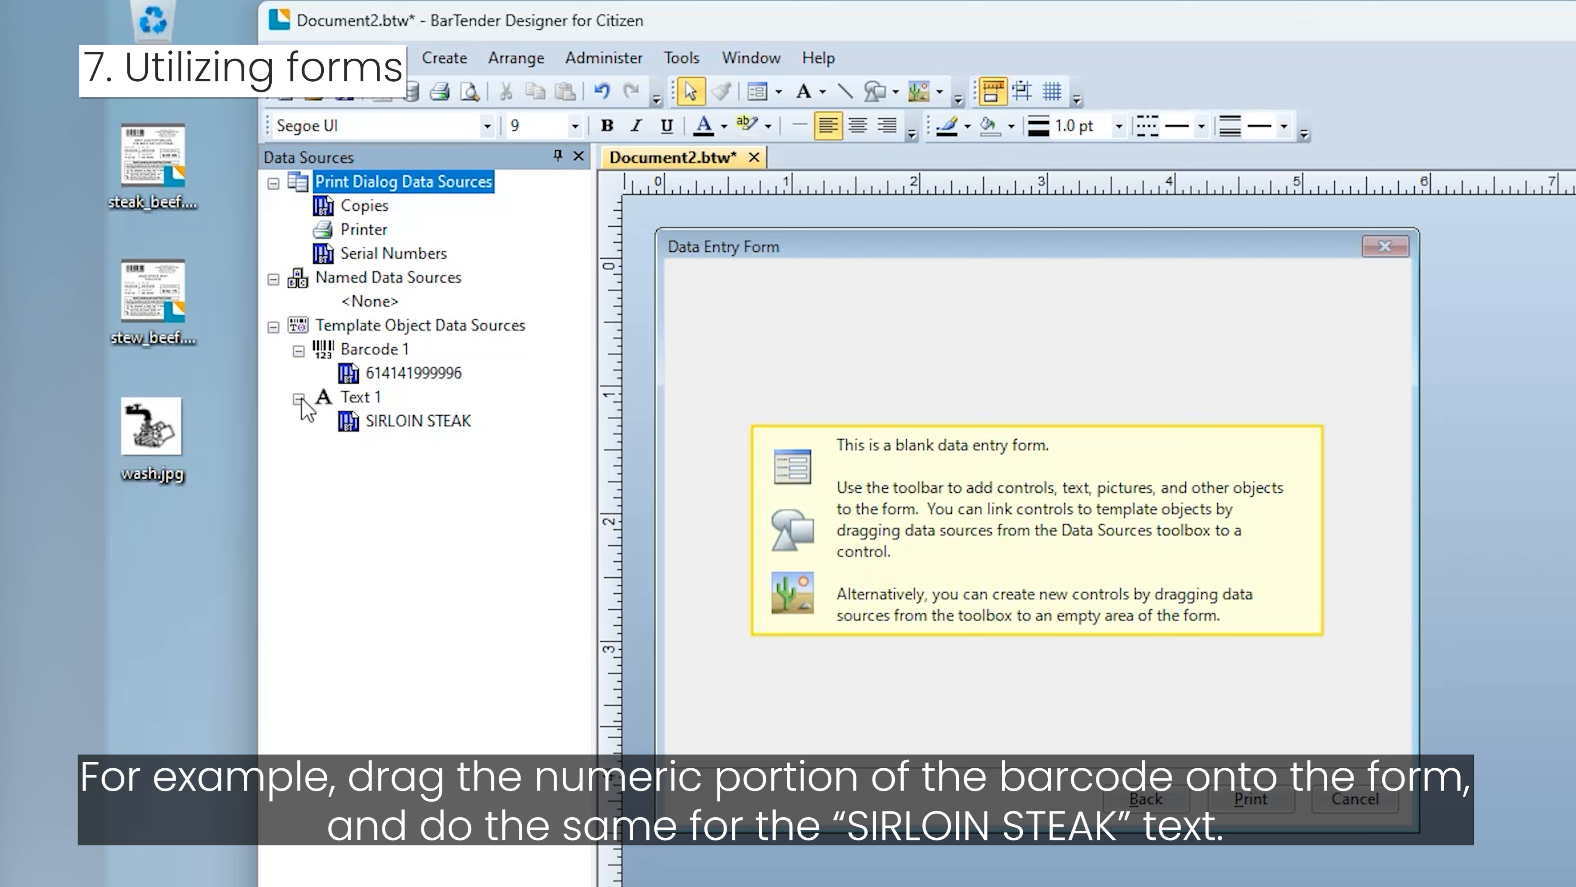
drag(380, 374, 776, 353)
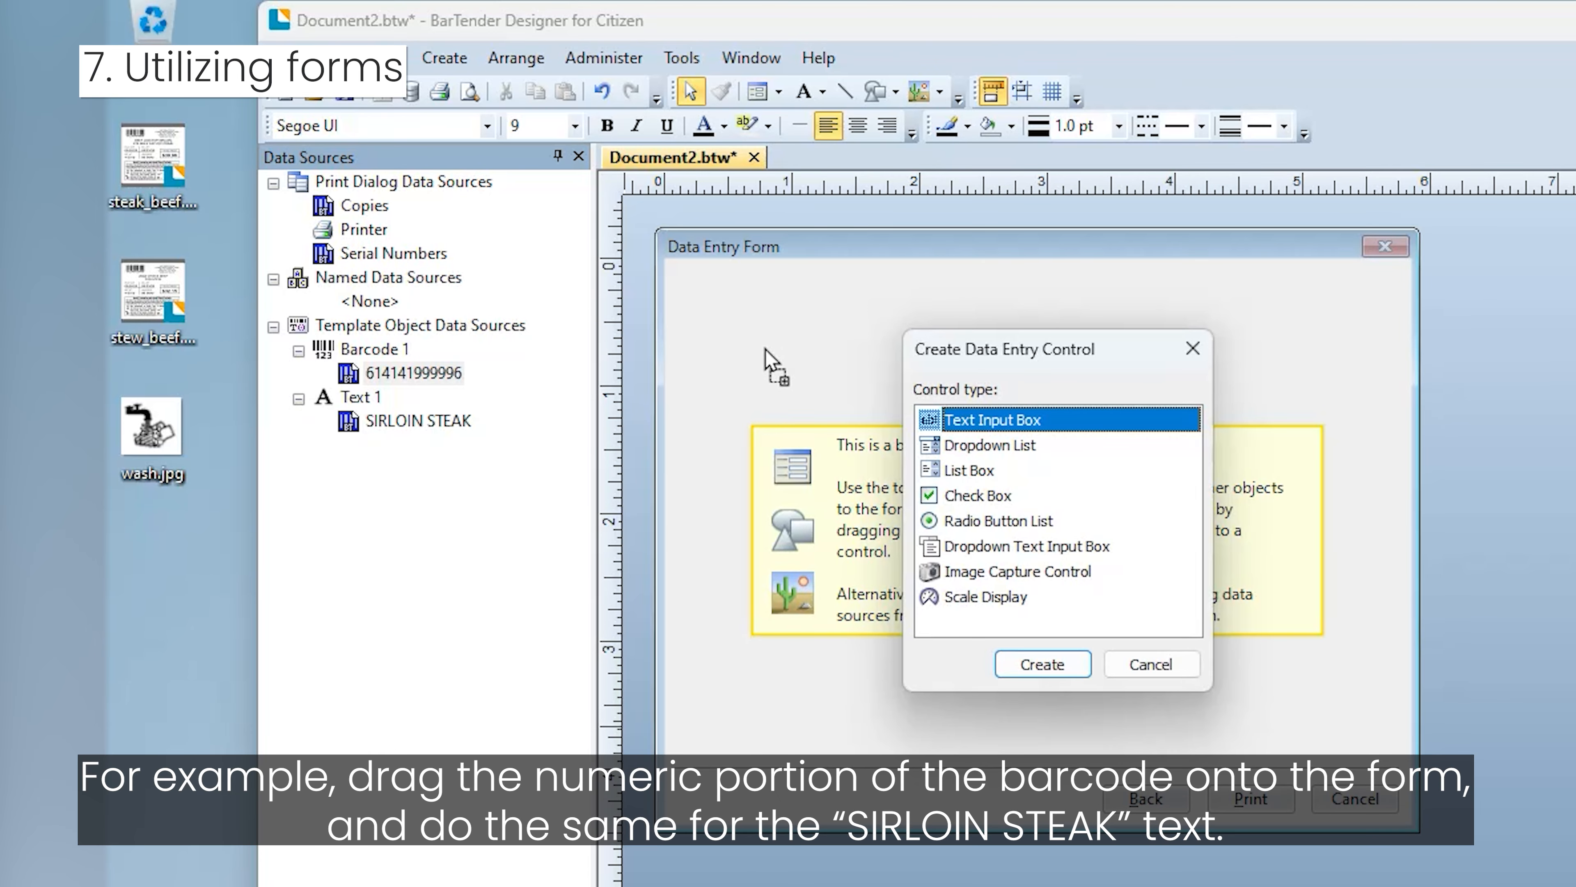
click(1042, 660)
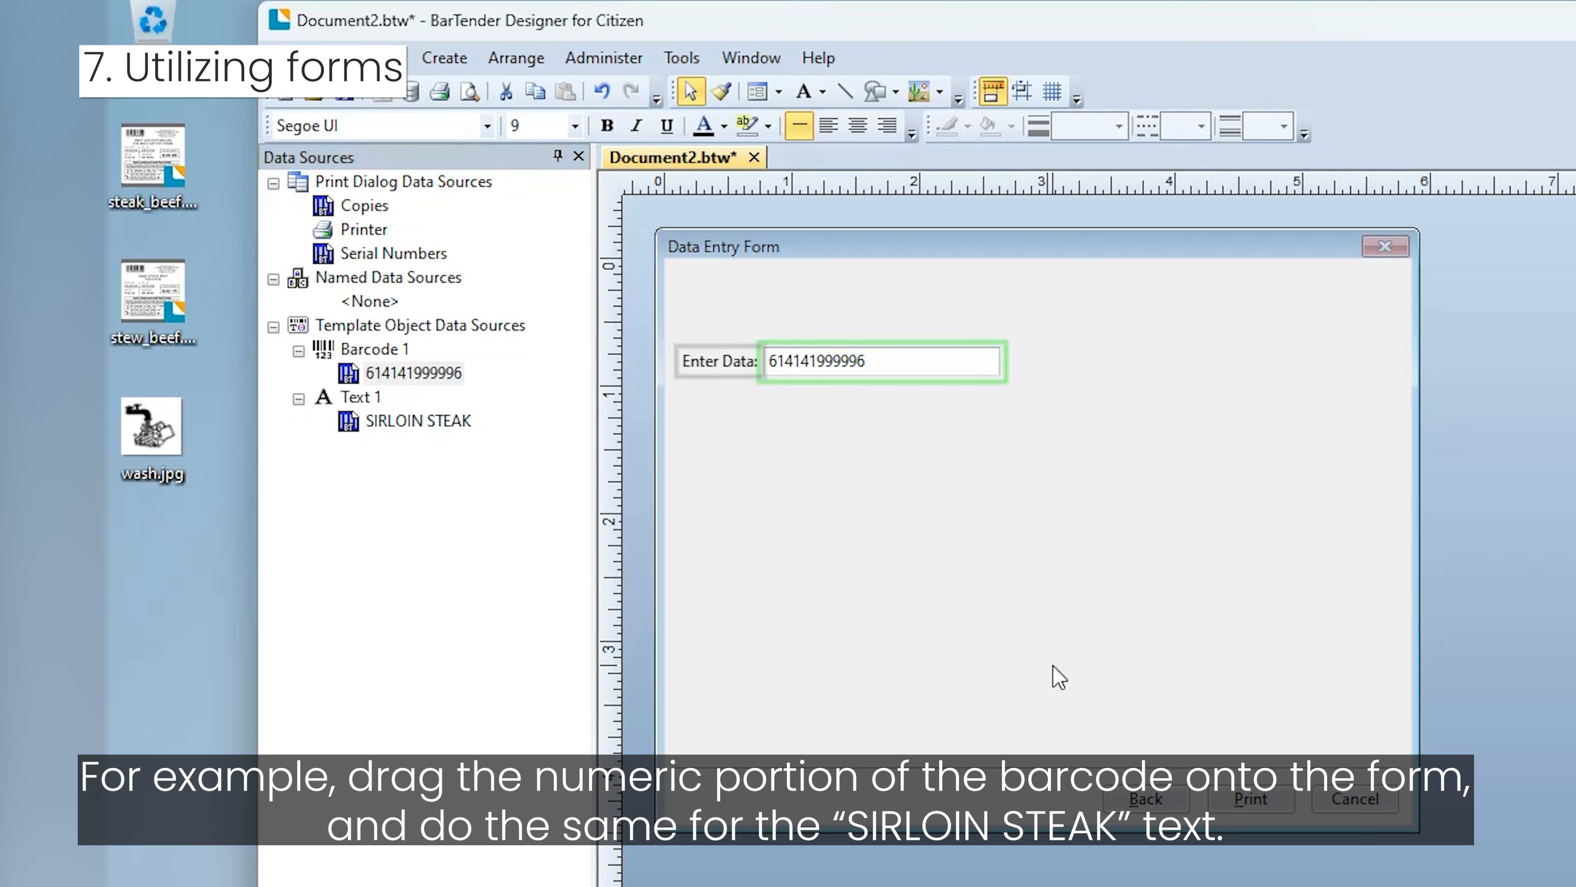
- Create a text input box for the SIRLOIN STEAK data and stack both input boxes near the form's upper edge
drag(428, 421, 761, 527)
click(1043, 664)
drag(893, 366, 897, 311)
drag(857, 536, 856, 370)
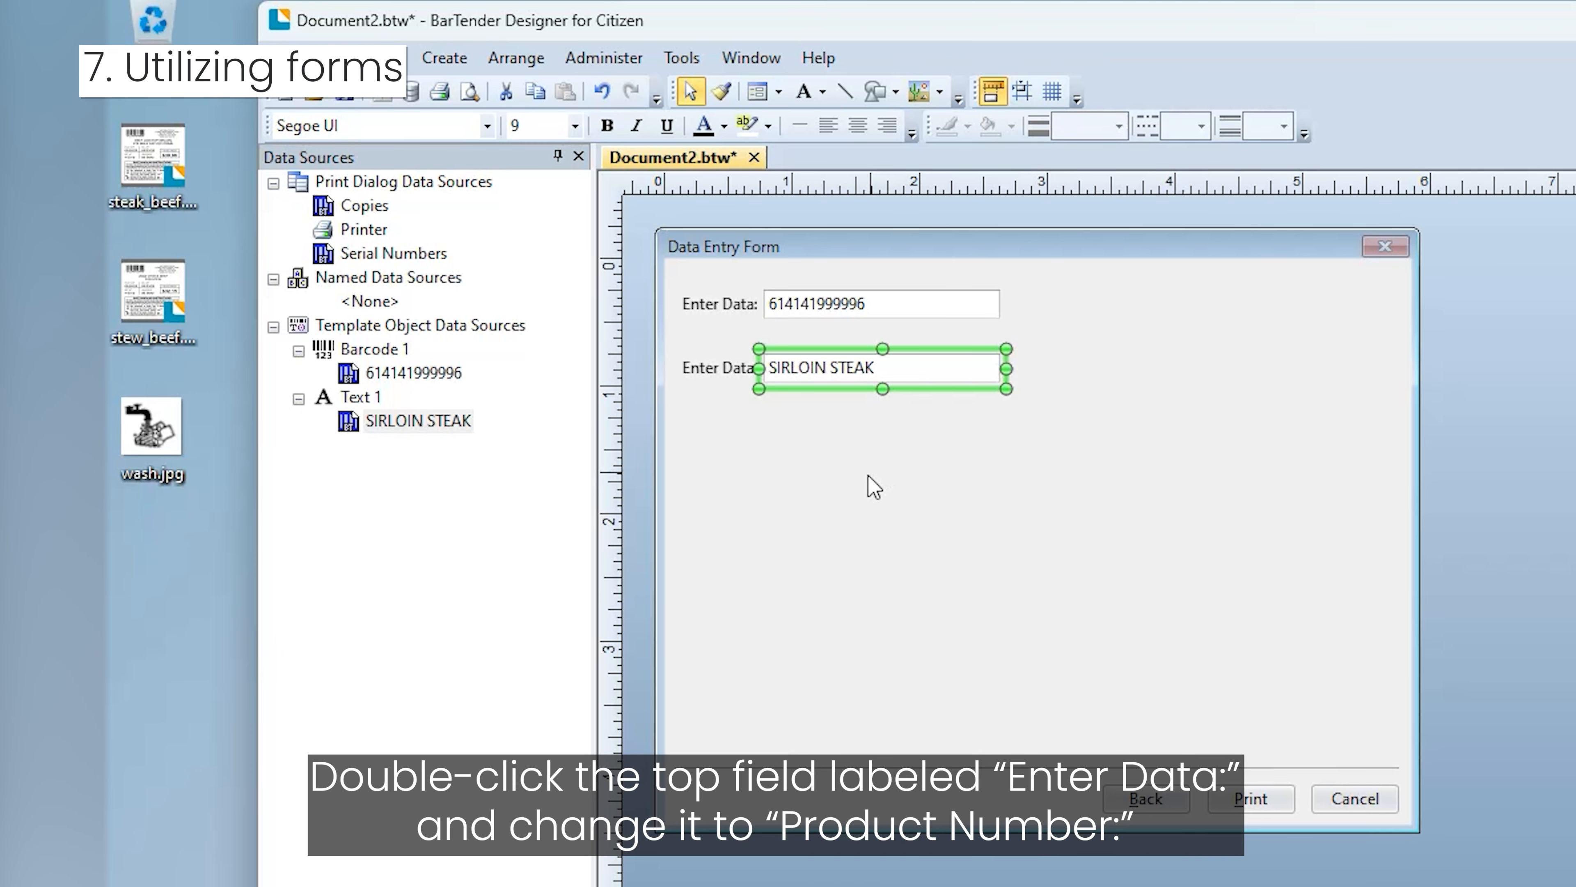
- Change the label of the barcode data's input box to "Product Number:"
double_click(721, 300)
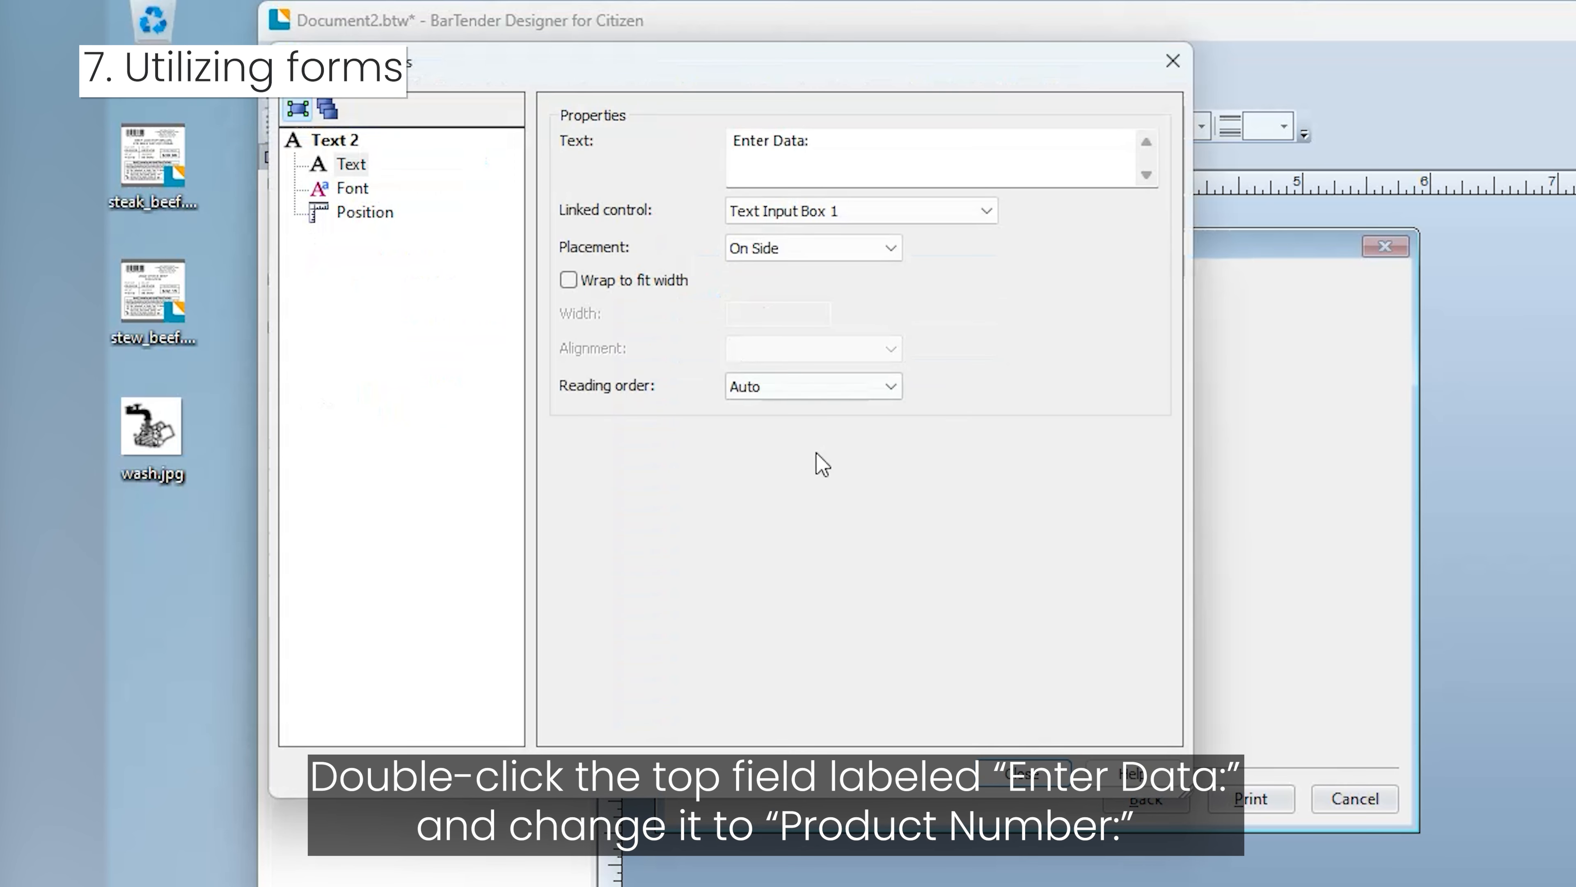
triple_click(895, 156)
text(Product Number:)
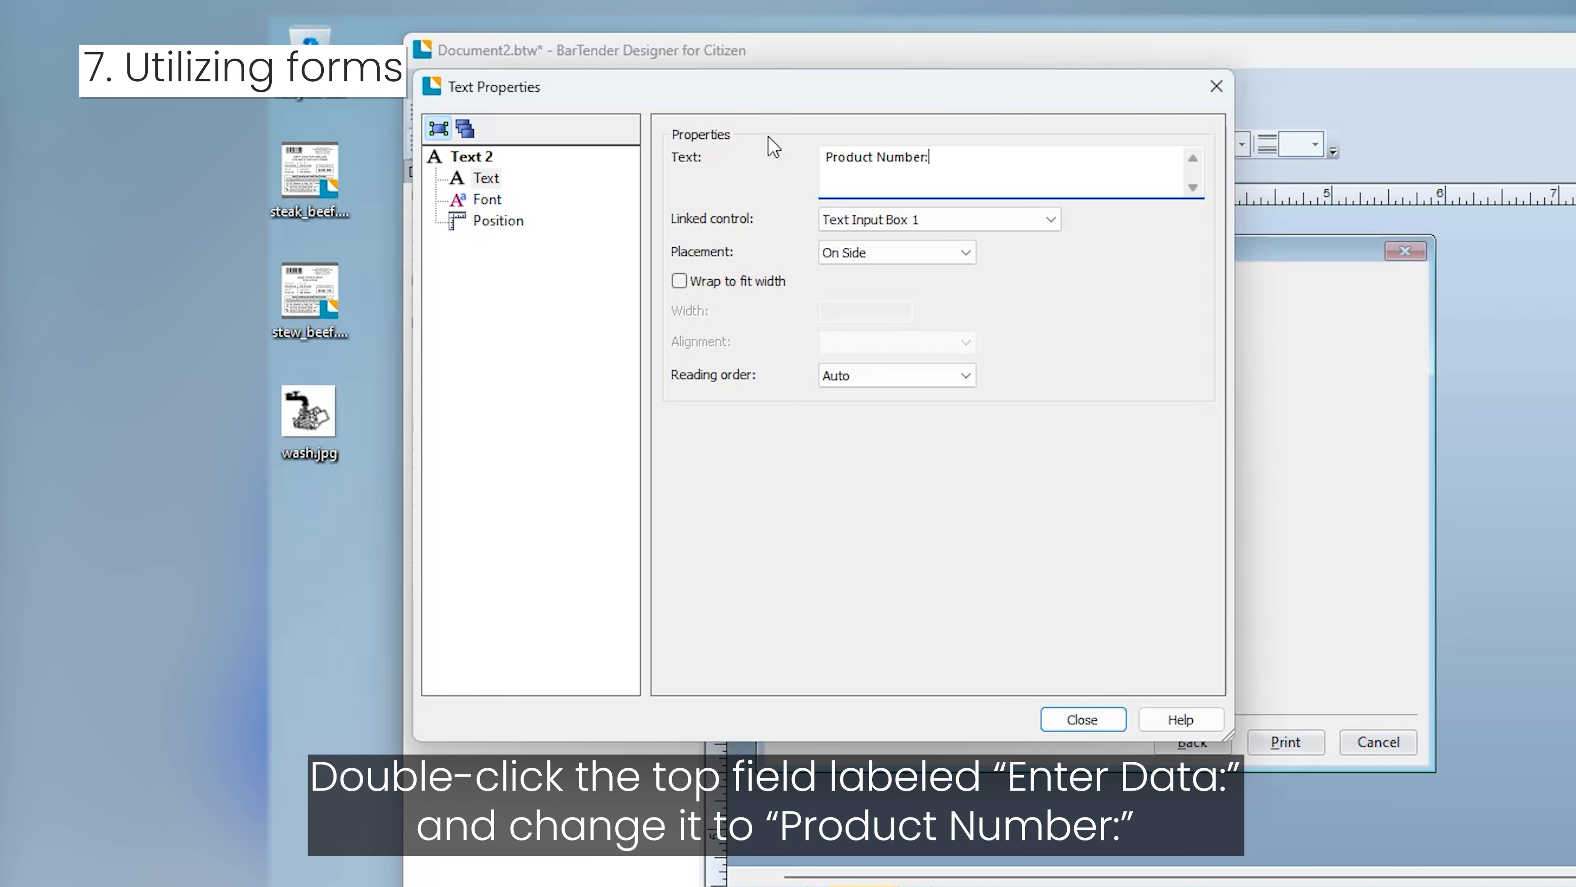
click(1083, 719)
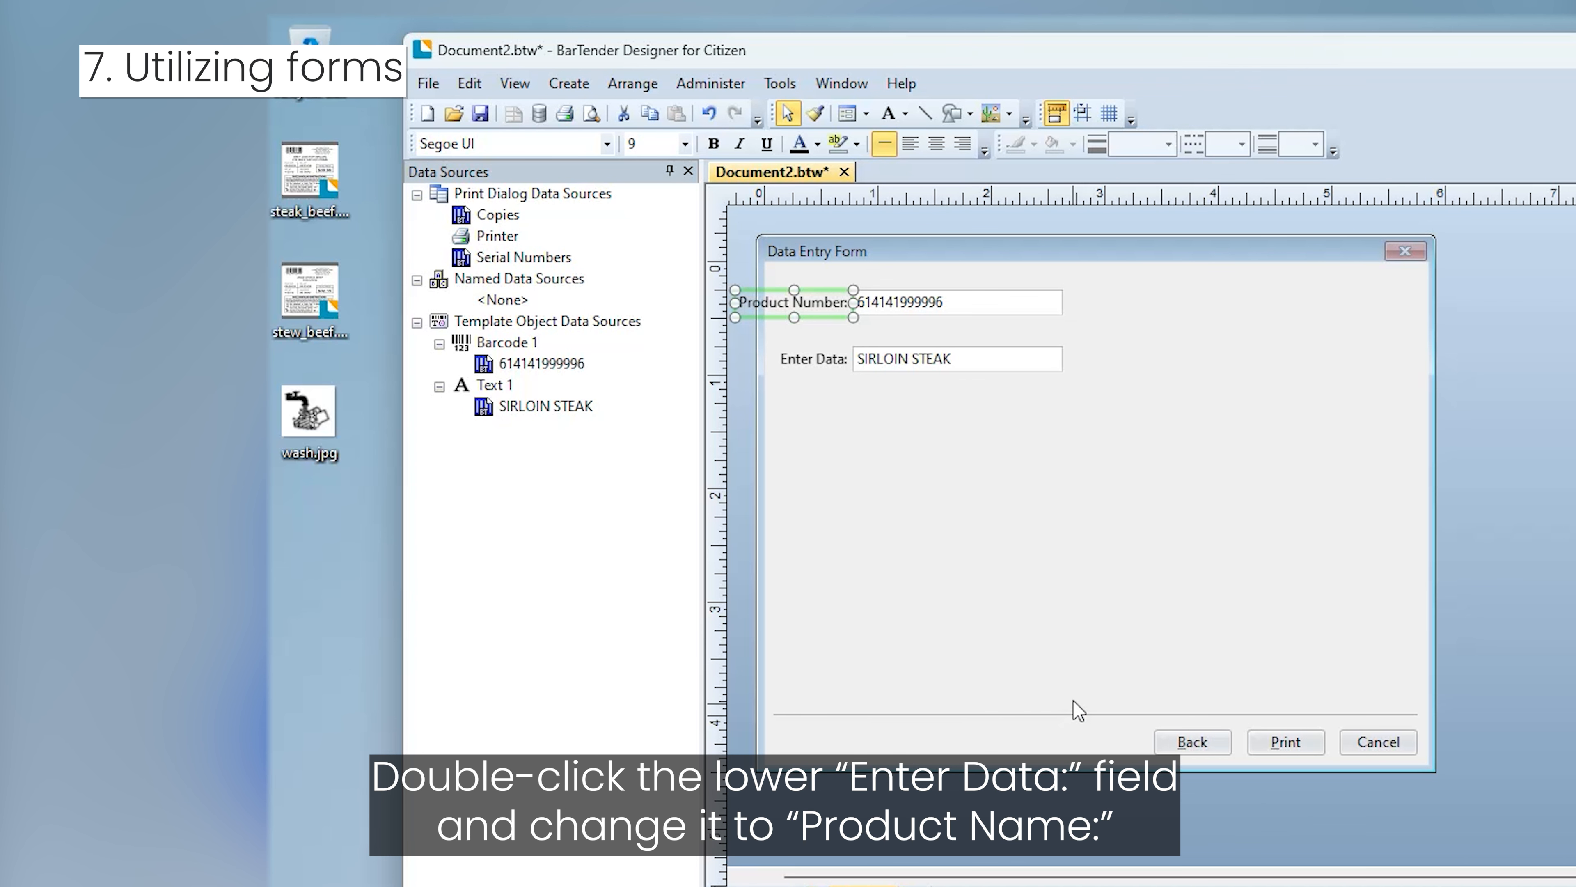
- Change the SIRLOIN STEAK box's label to "Product Name:" and shift the input boxes so both labels align inside the form
double_click(821, 354)
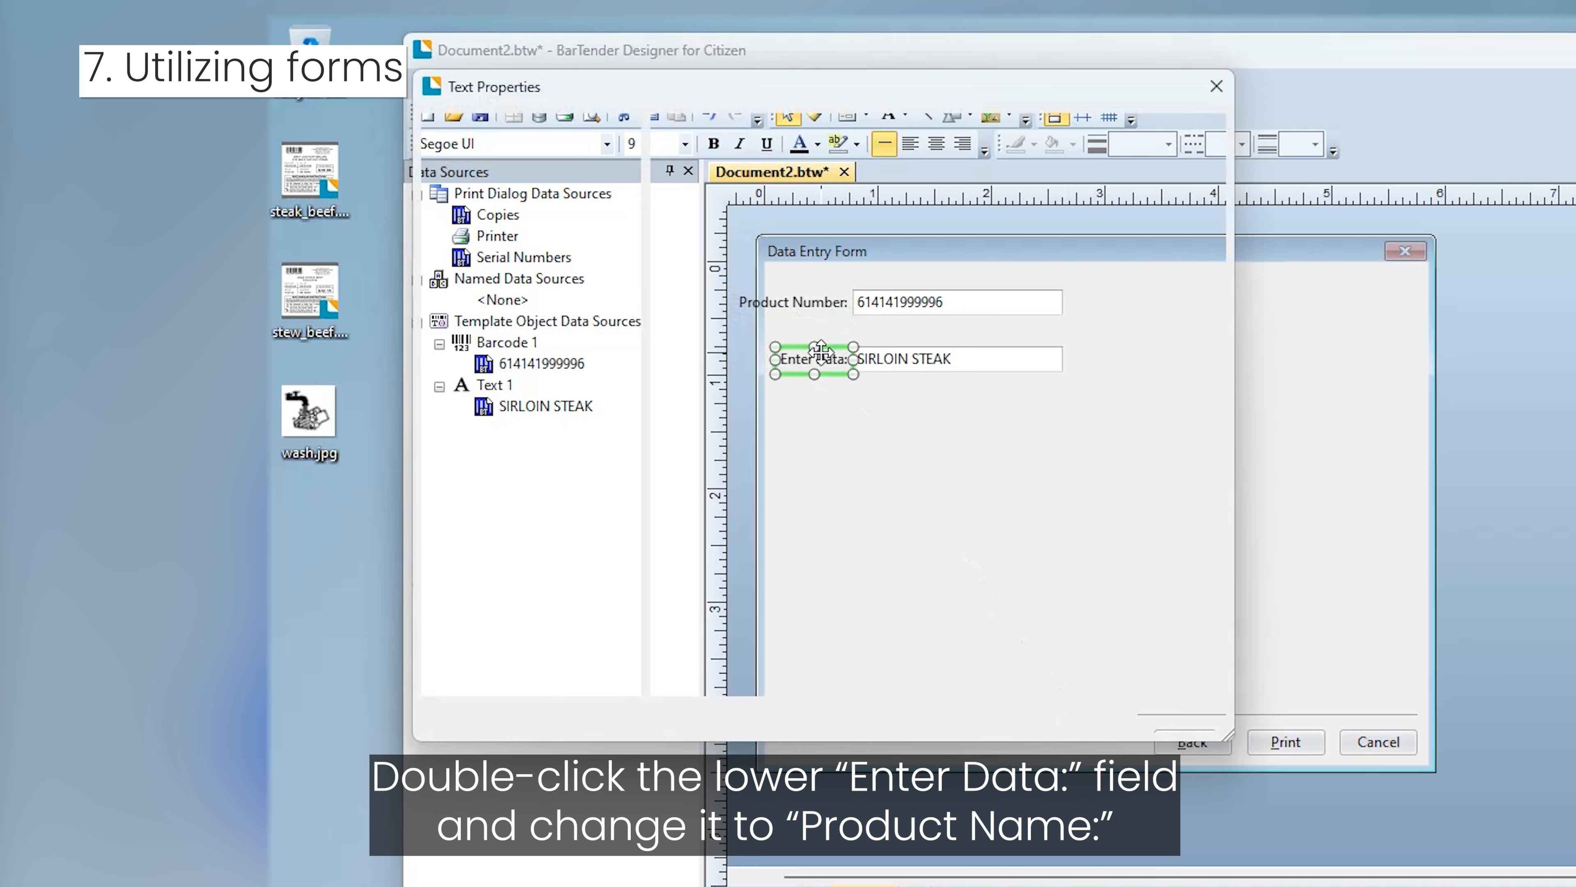
text(Product Name:)
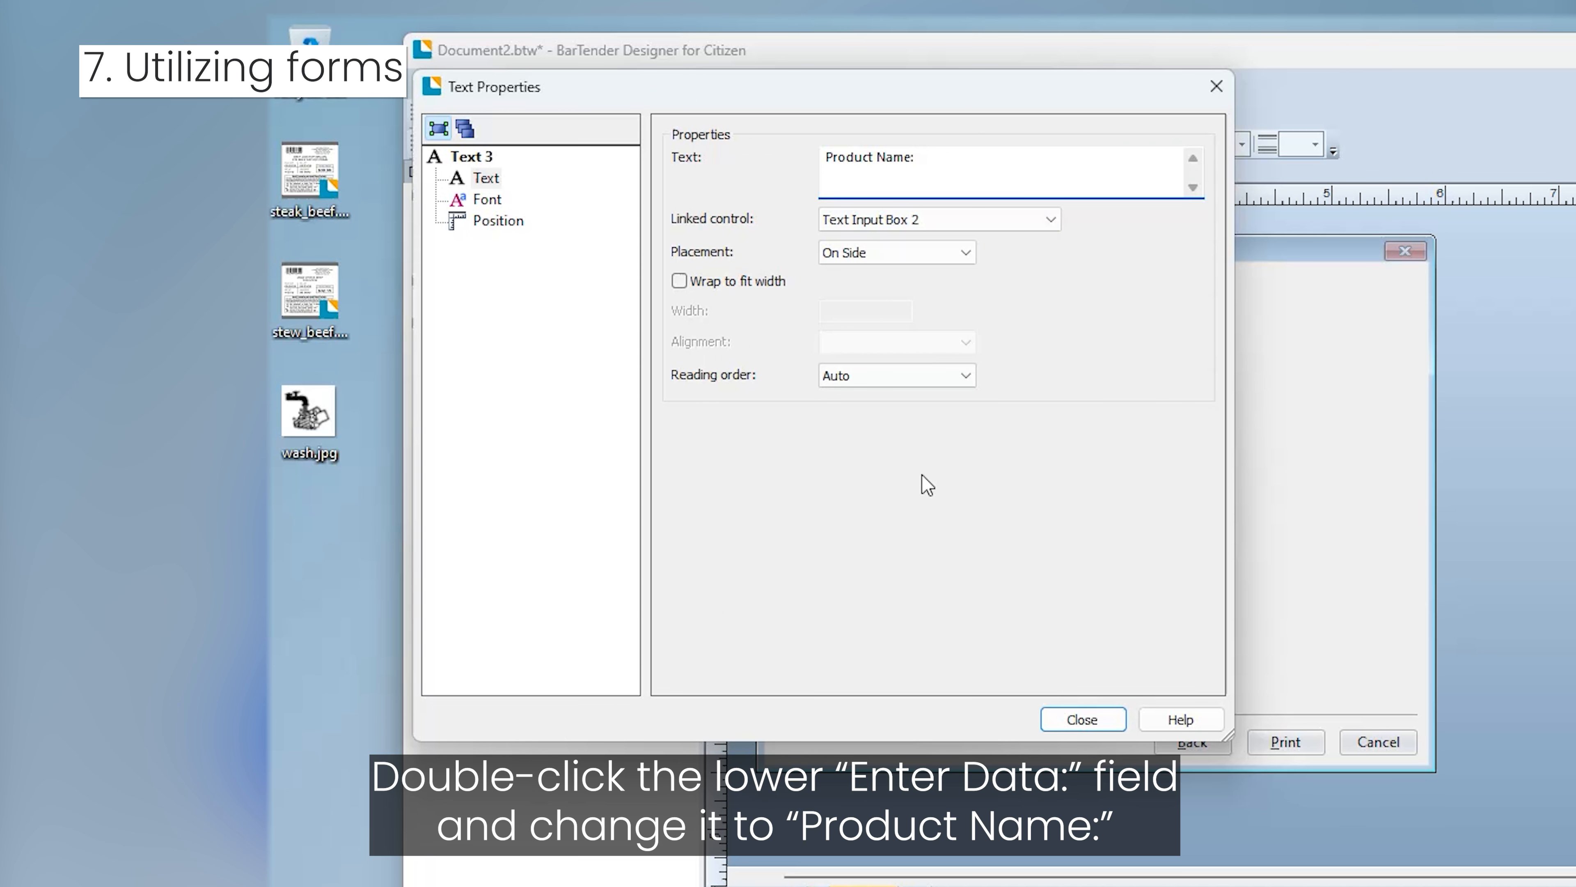
click(1083, 719)
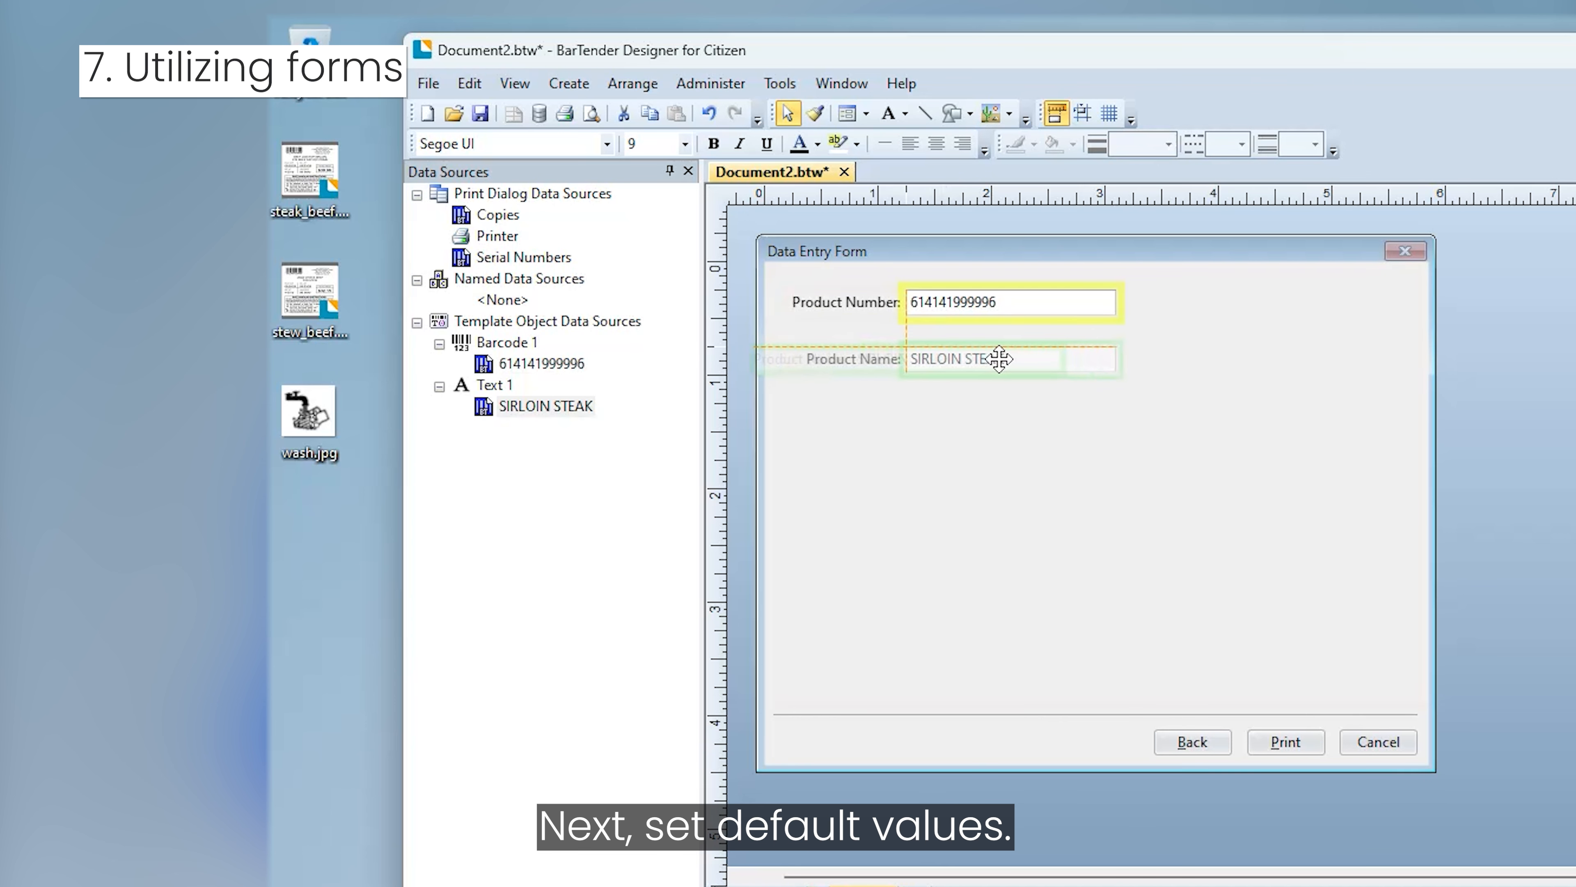
click(995, 359)
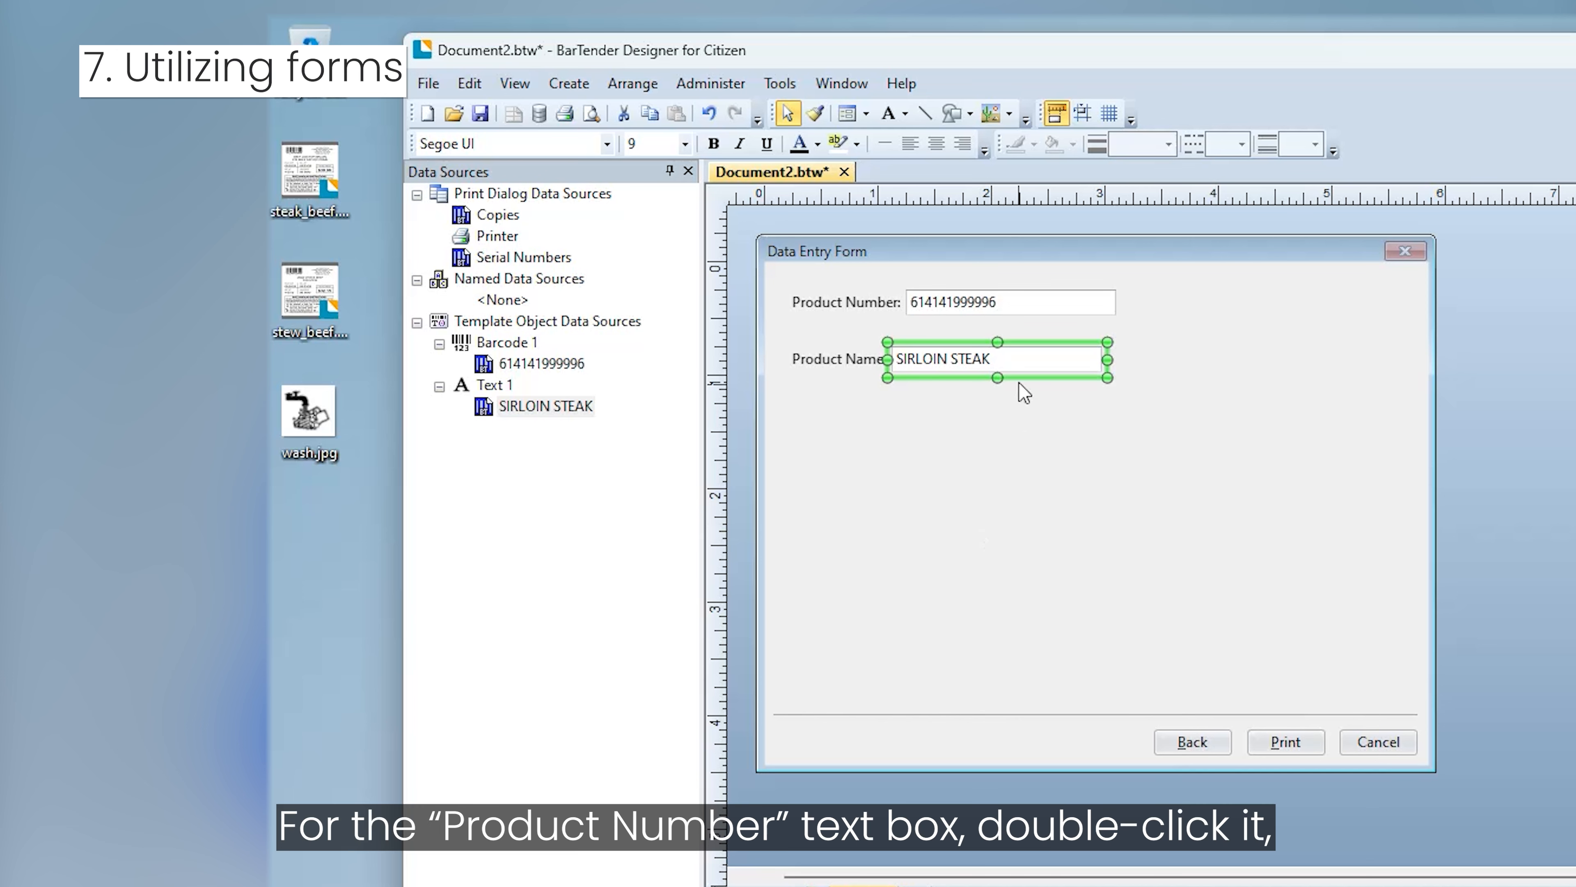
- Set the Product Number input box's data entry default to Use Sample Data
click(1030, 303)
double_click(1030, 304)
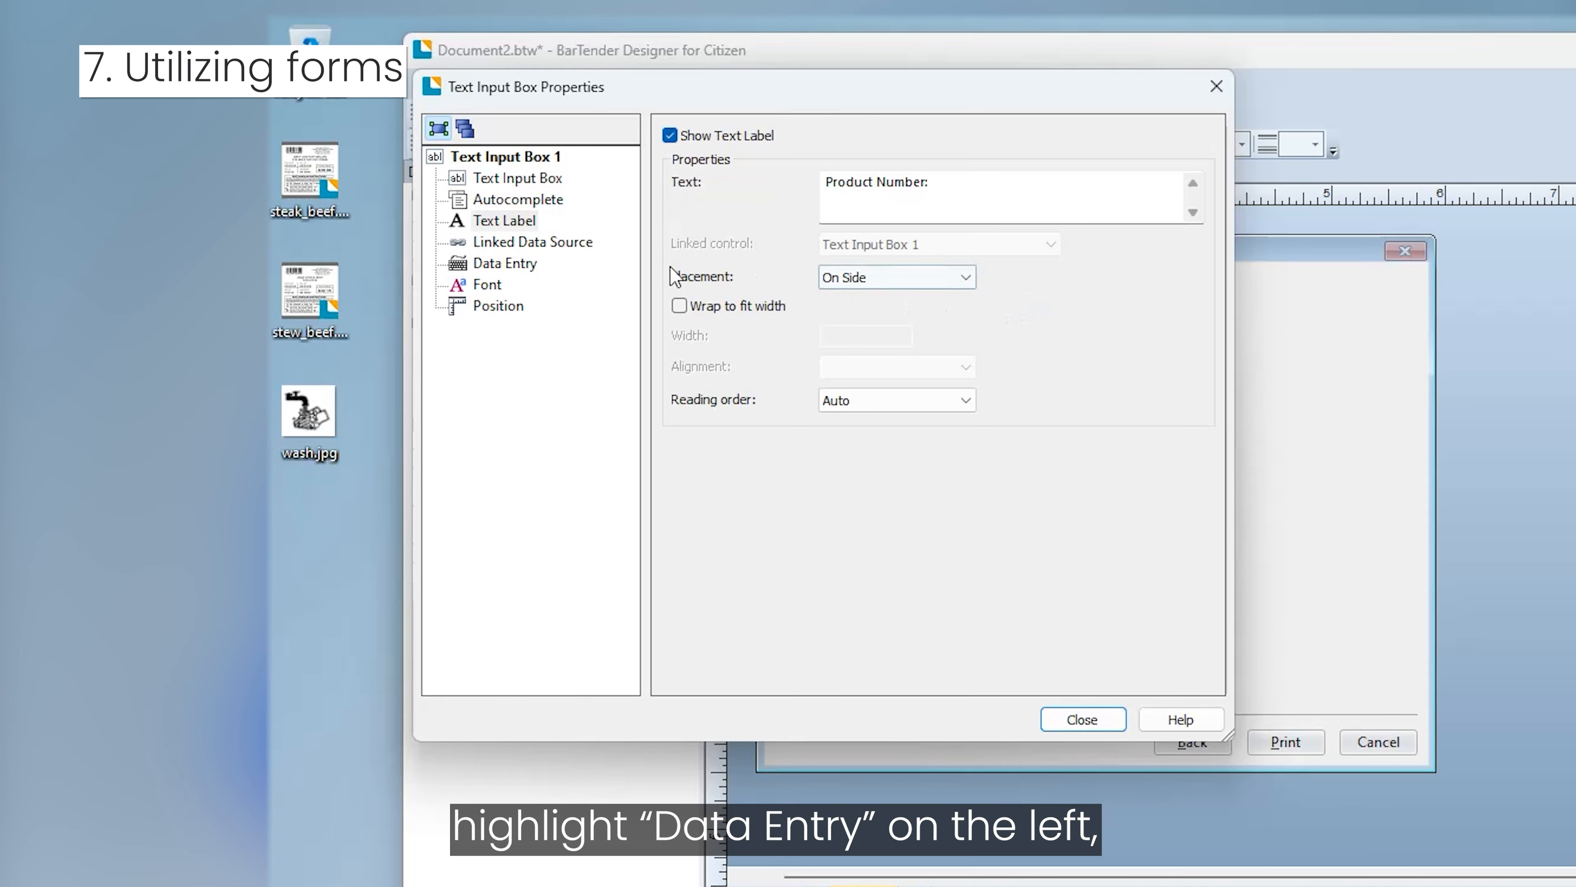
click(506, 264)
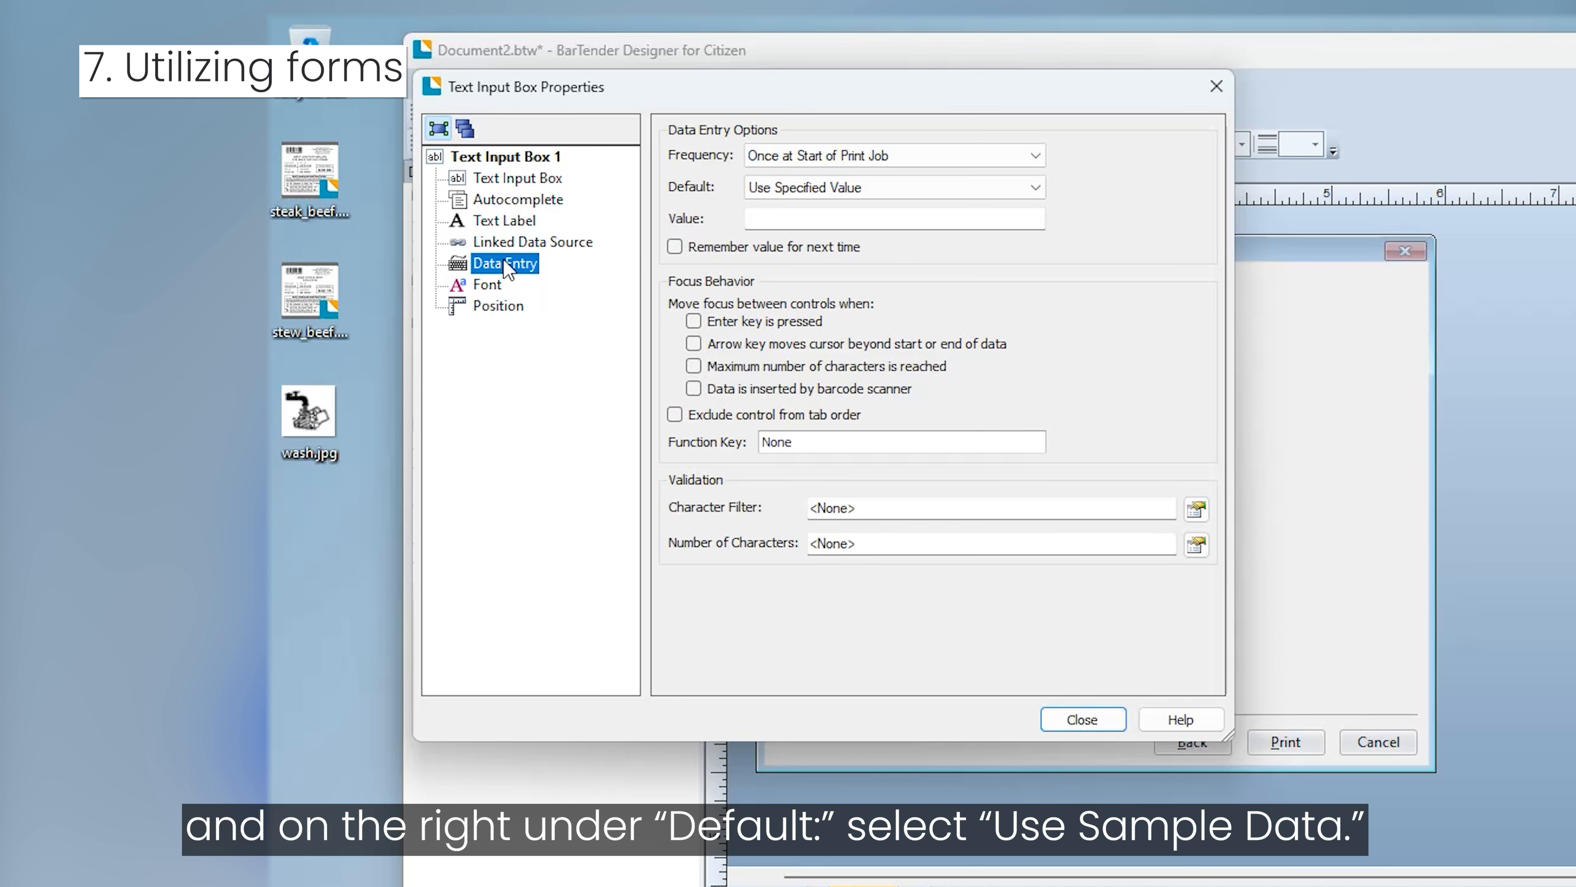
click(946, 184)
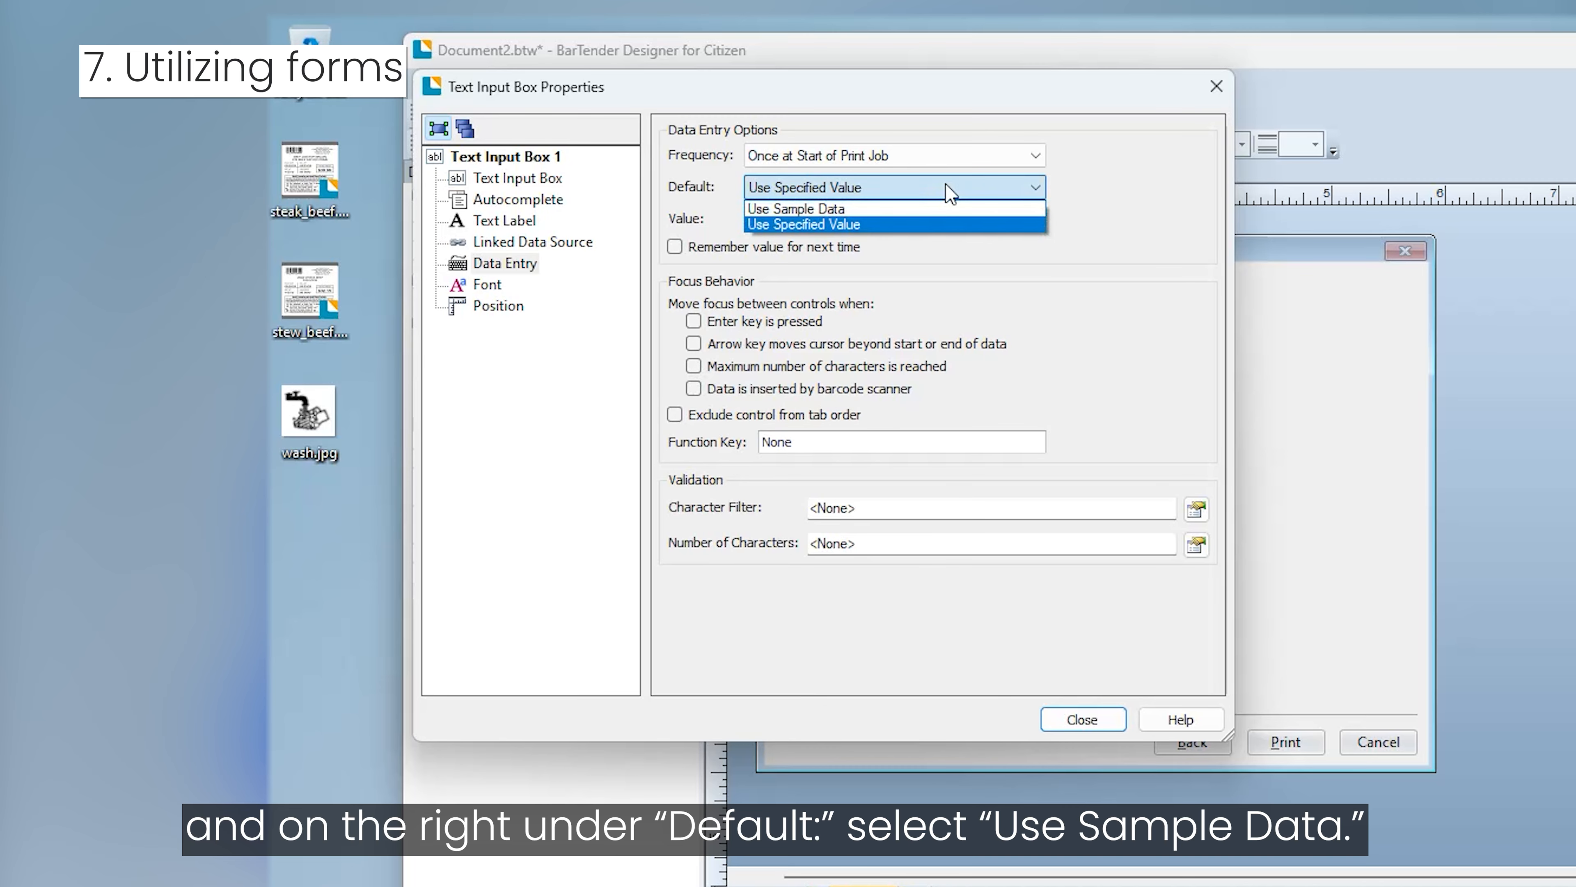
click(938, 211)
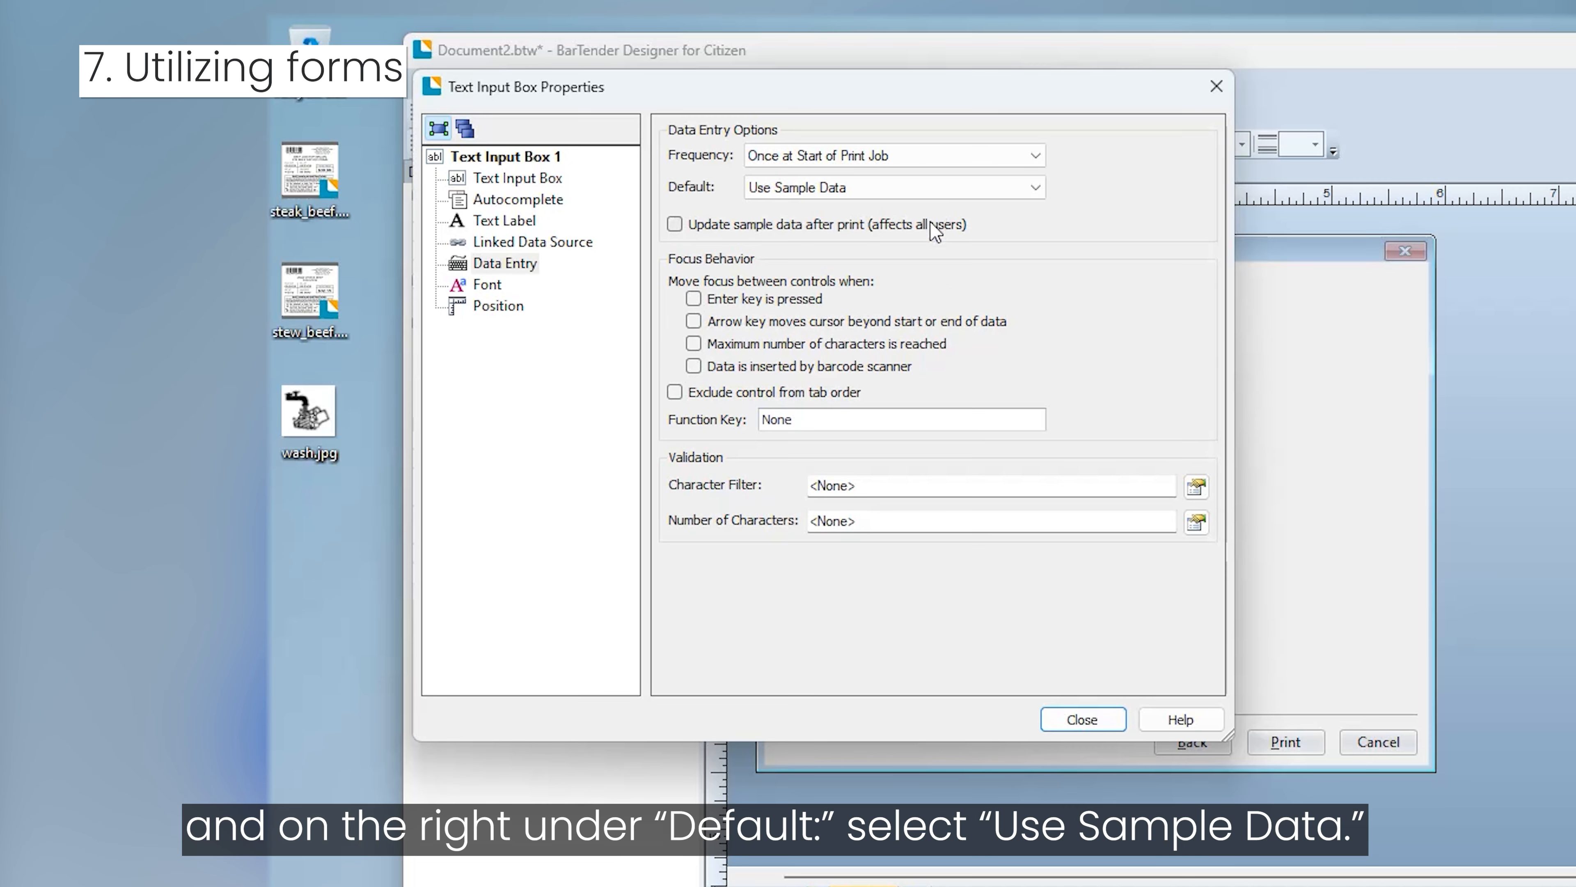
click(1077, 720)
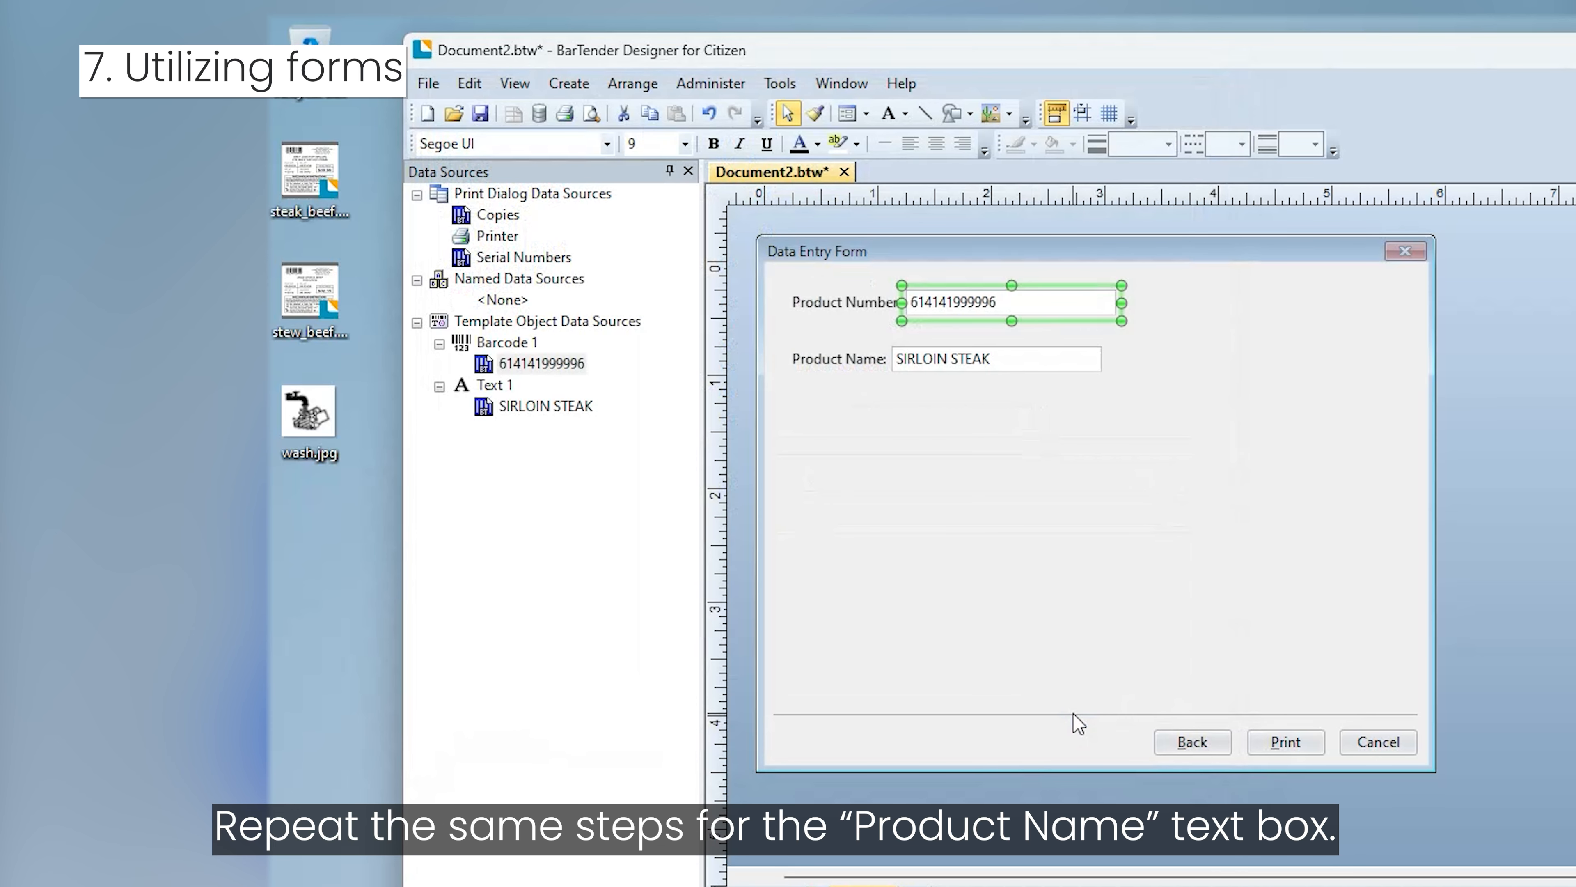
- Set the Product Name input box's data entry default to Use Sample Data
double_click(1041, 359)
click(504, 263)
click(931, 187)
click(927, 209)
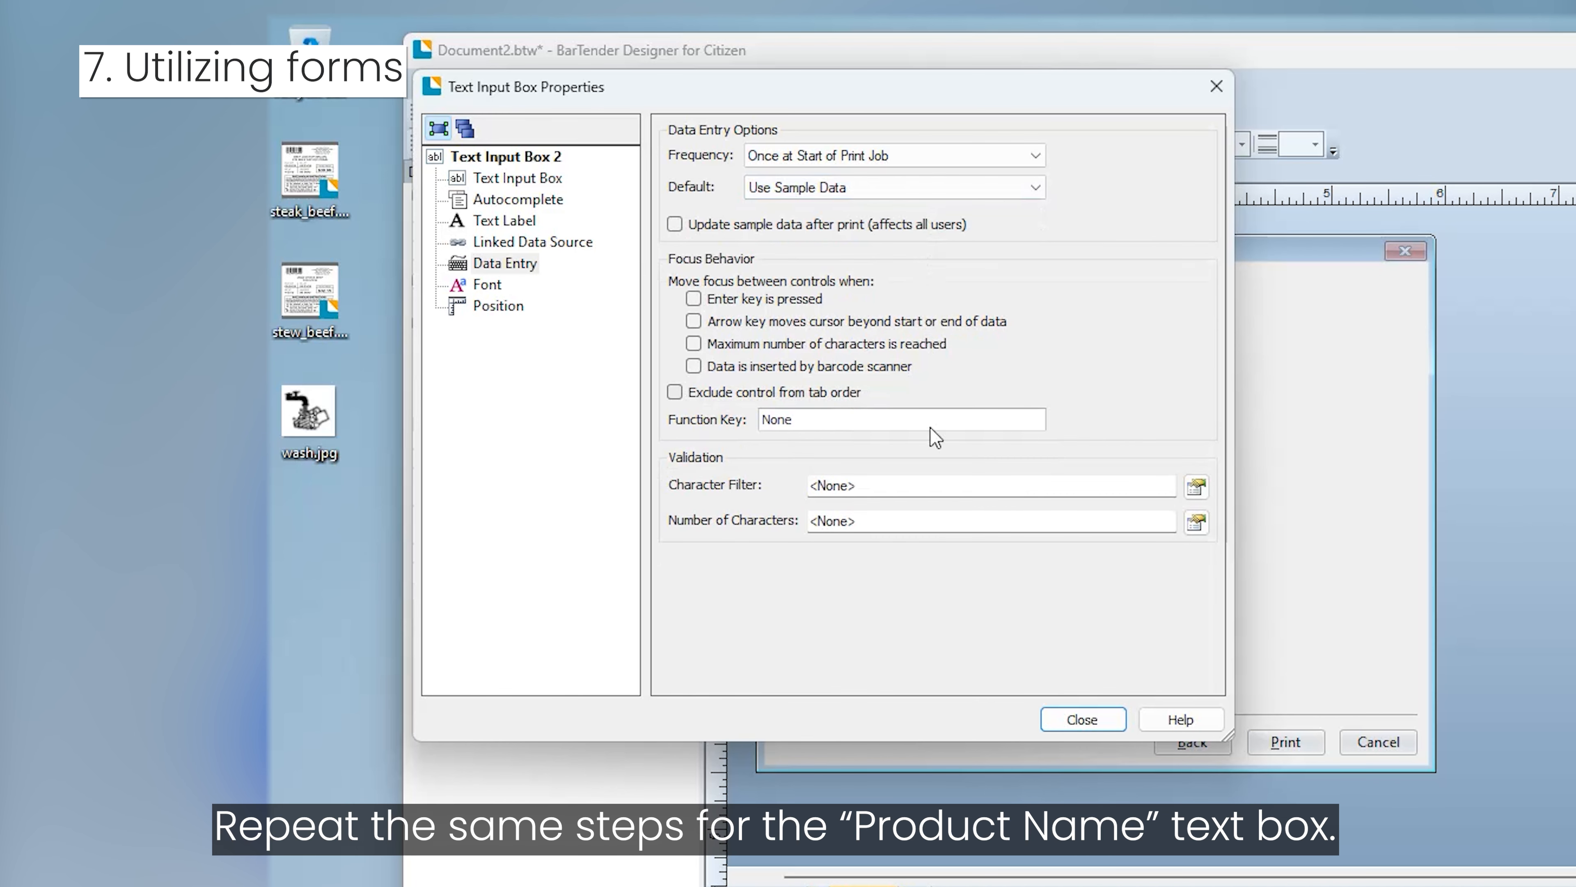
click(1087, 720)
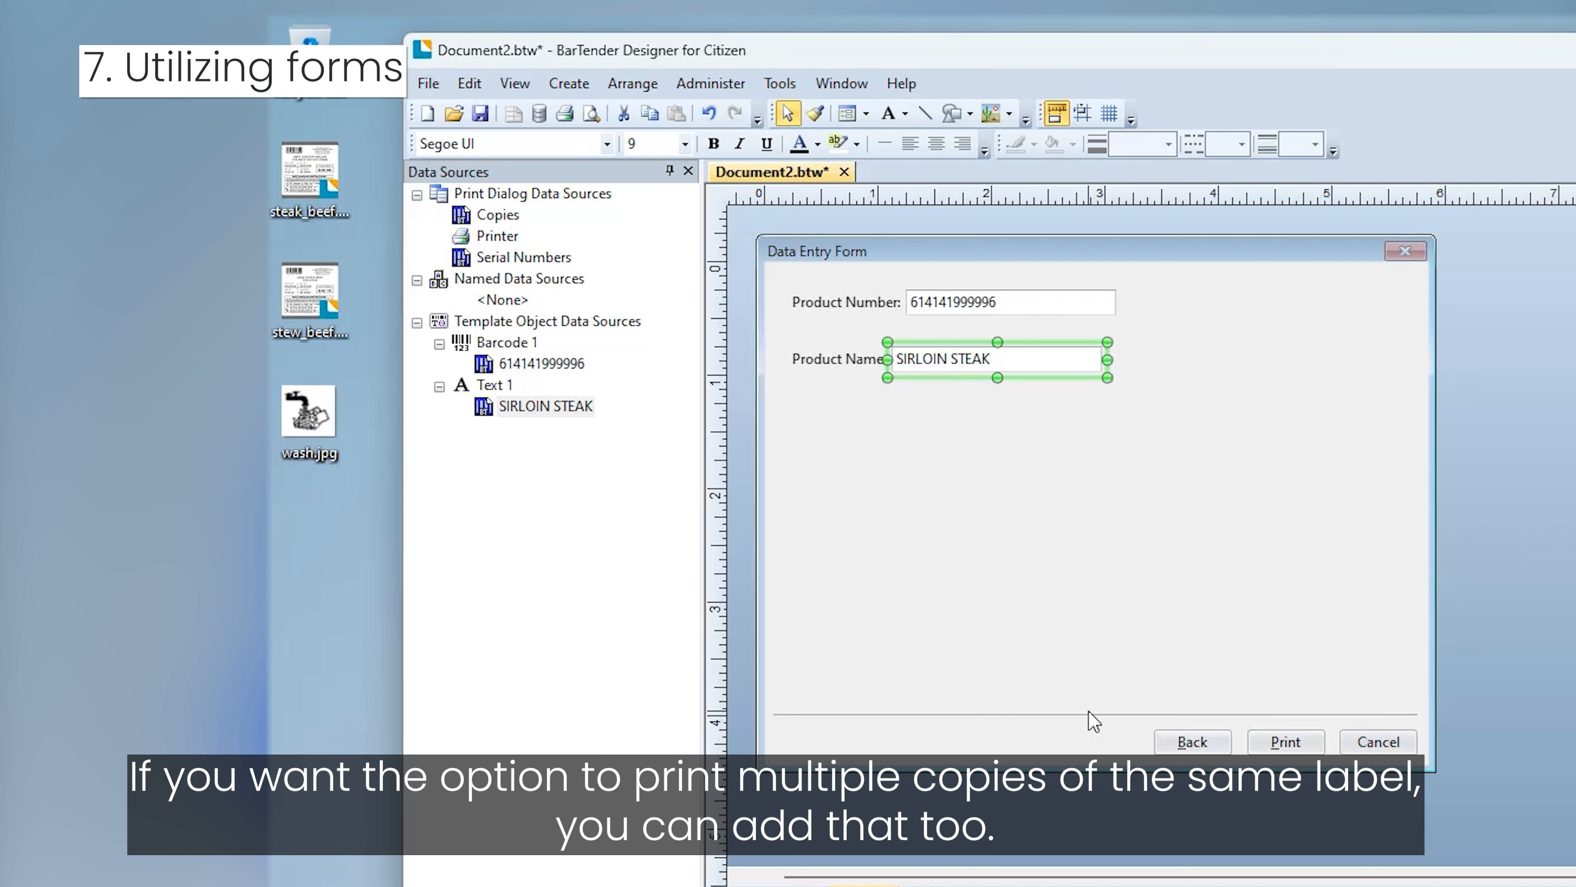
- Add a number input box for the Copies data source below the product fields and label it "Copies:"
click(499, 217)
drag(501, 219, 872, 457)
click(1097, 619)
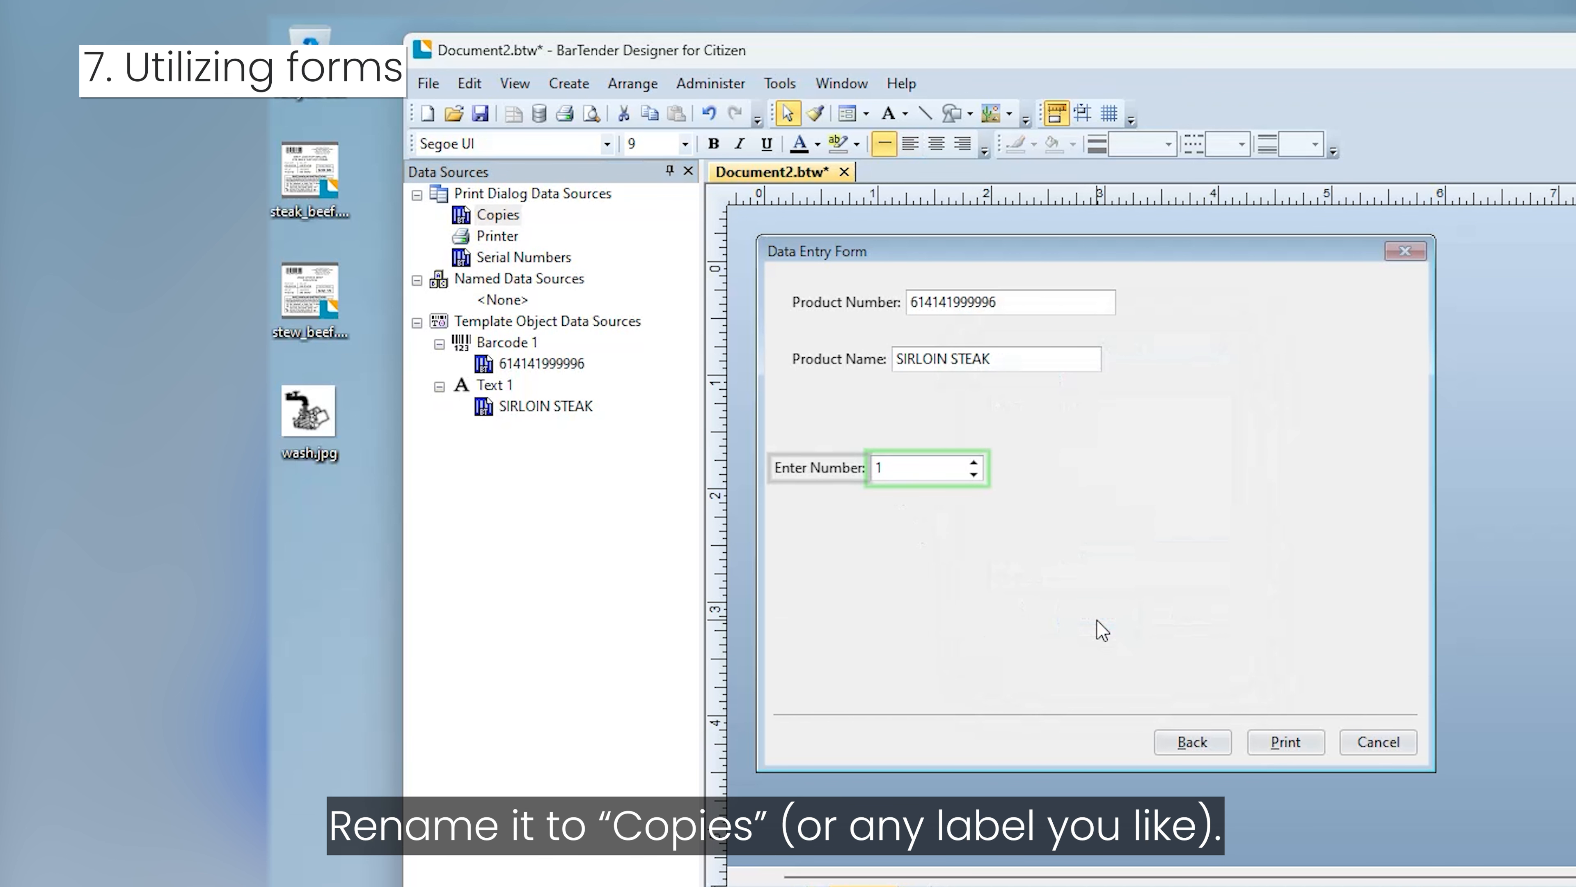
double_click(806, 467)
text(Copies:)
click(1090, 720)
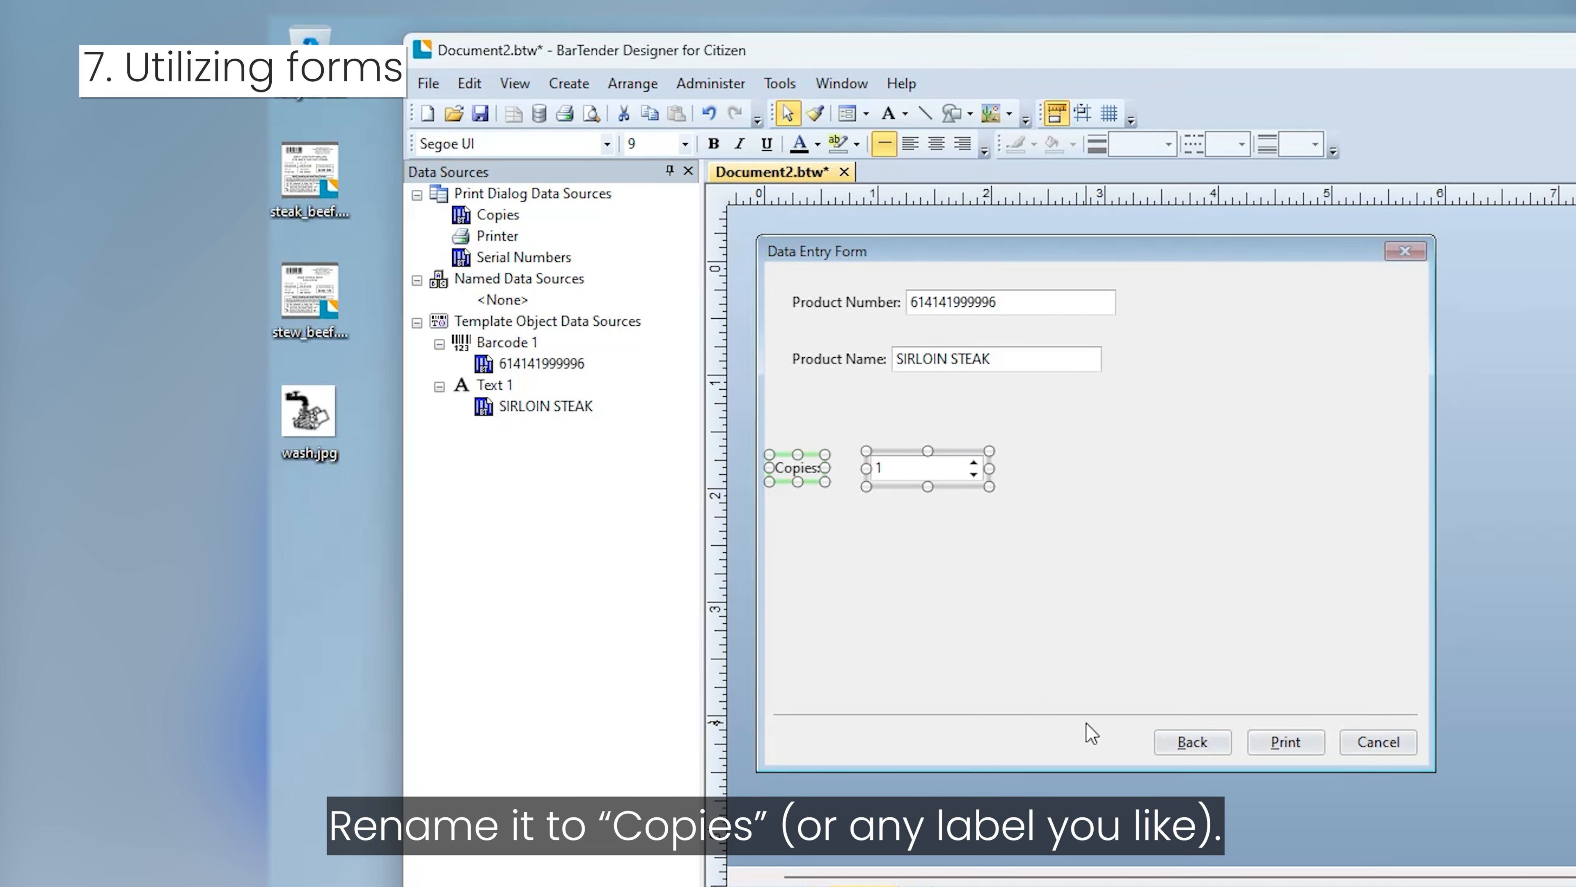
- Set the Copies box's specified default value to 1 and move it with its label closer under the Product Name field
click(906, 460)
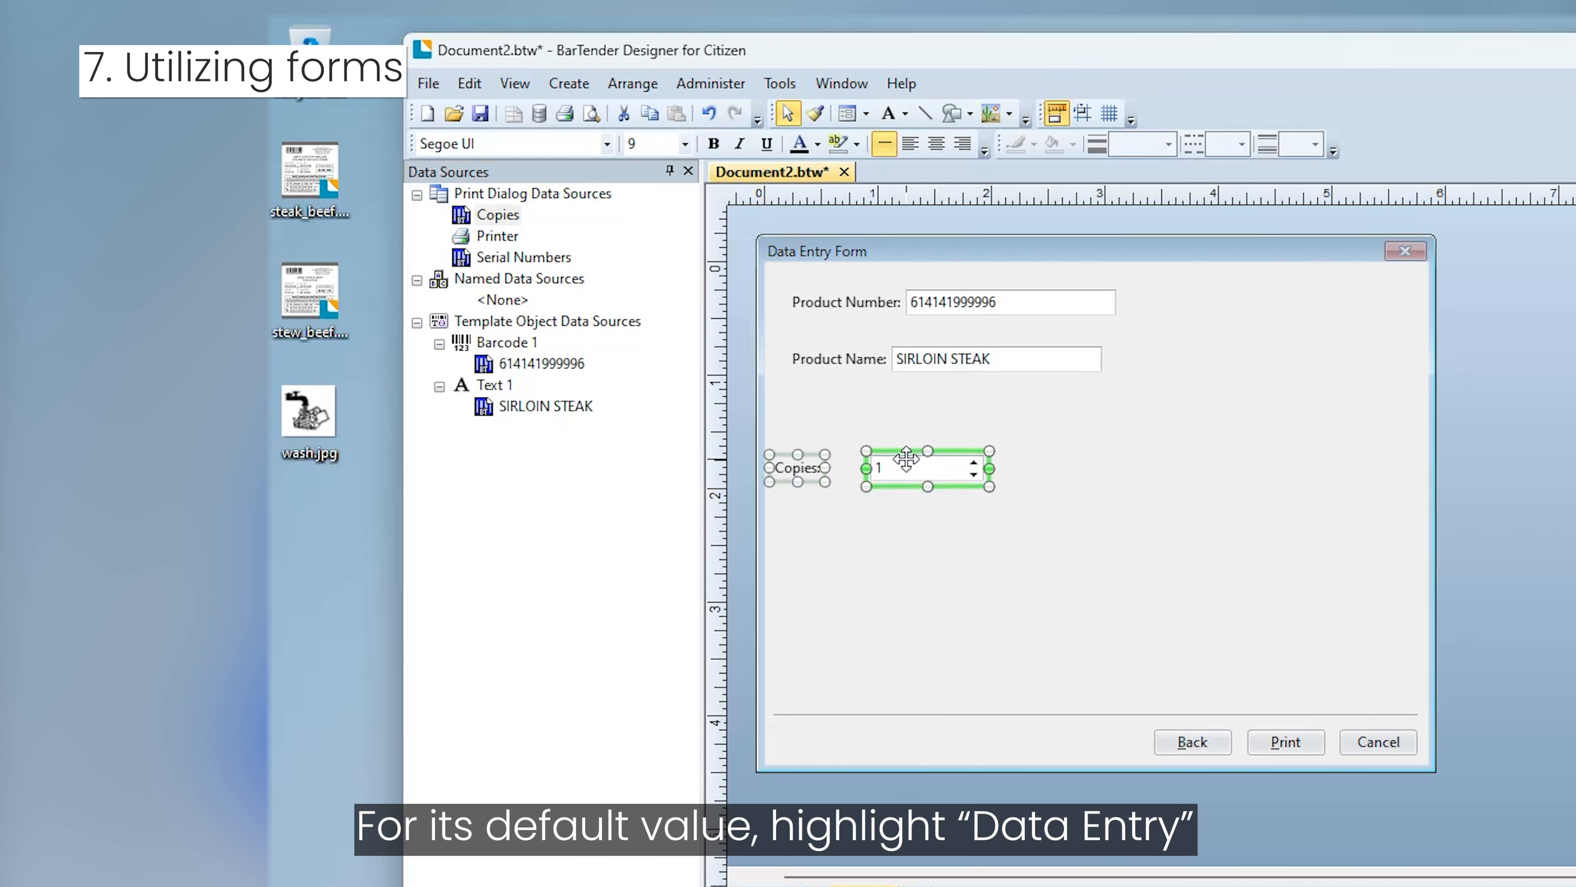
double_click(906, 459)
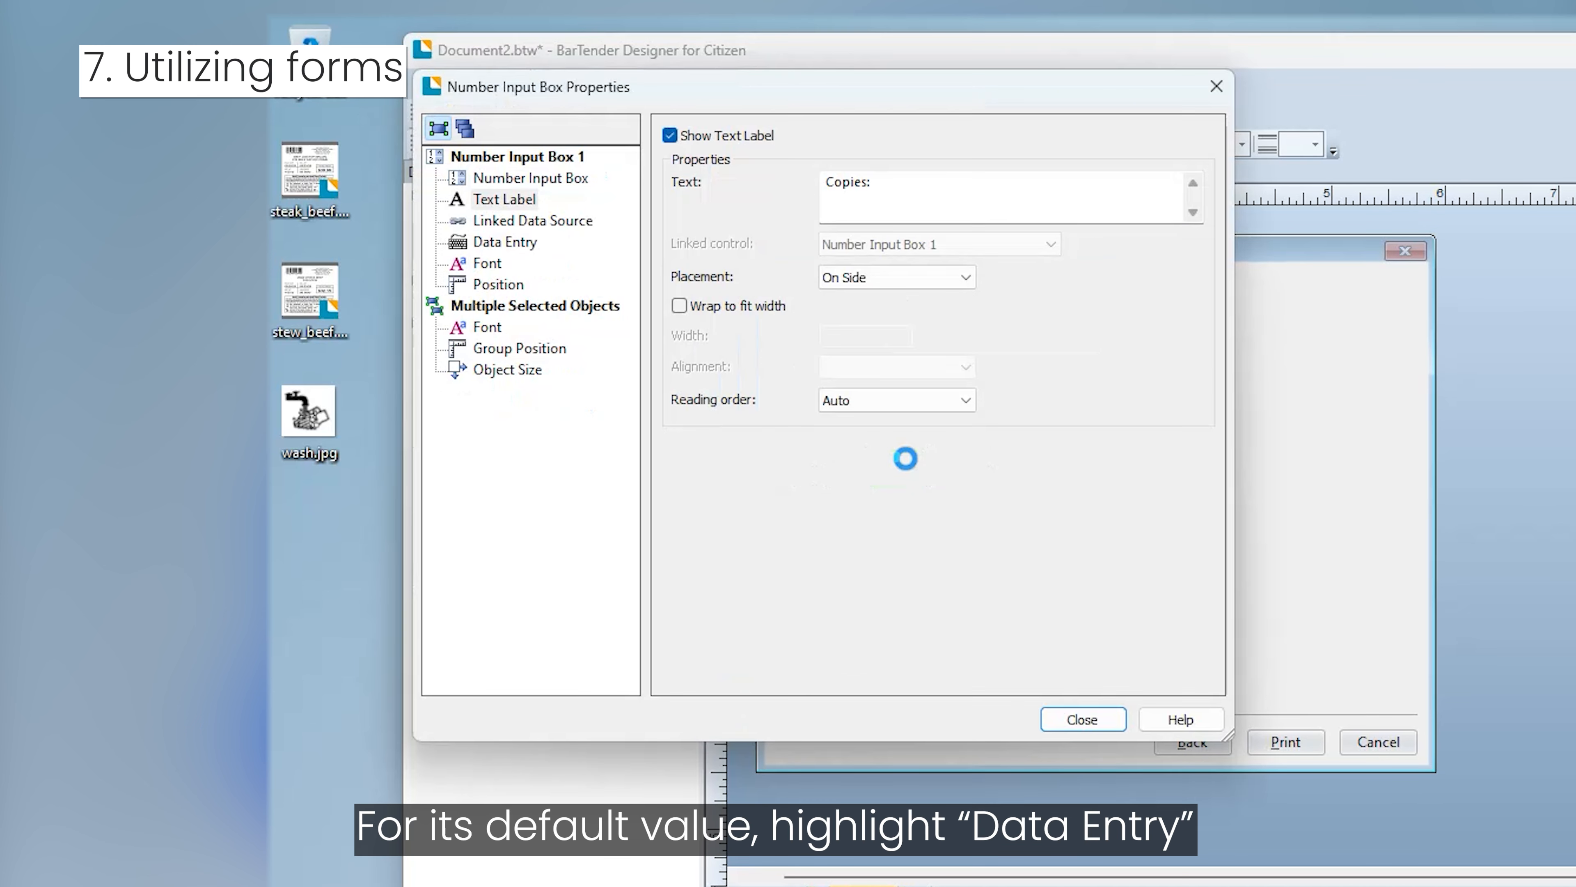
click(518, 249)
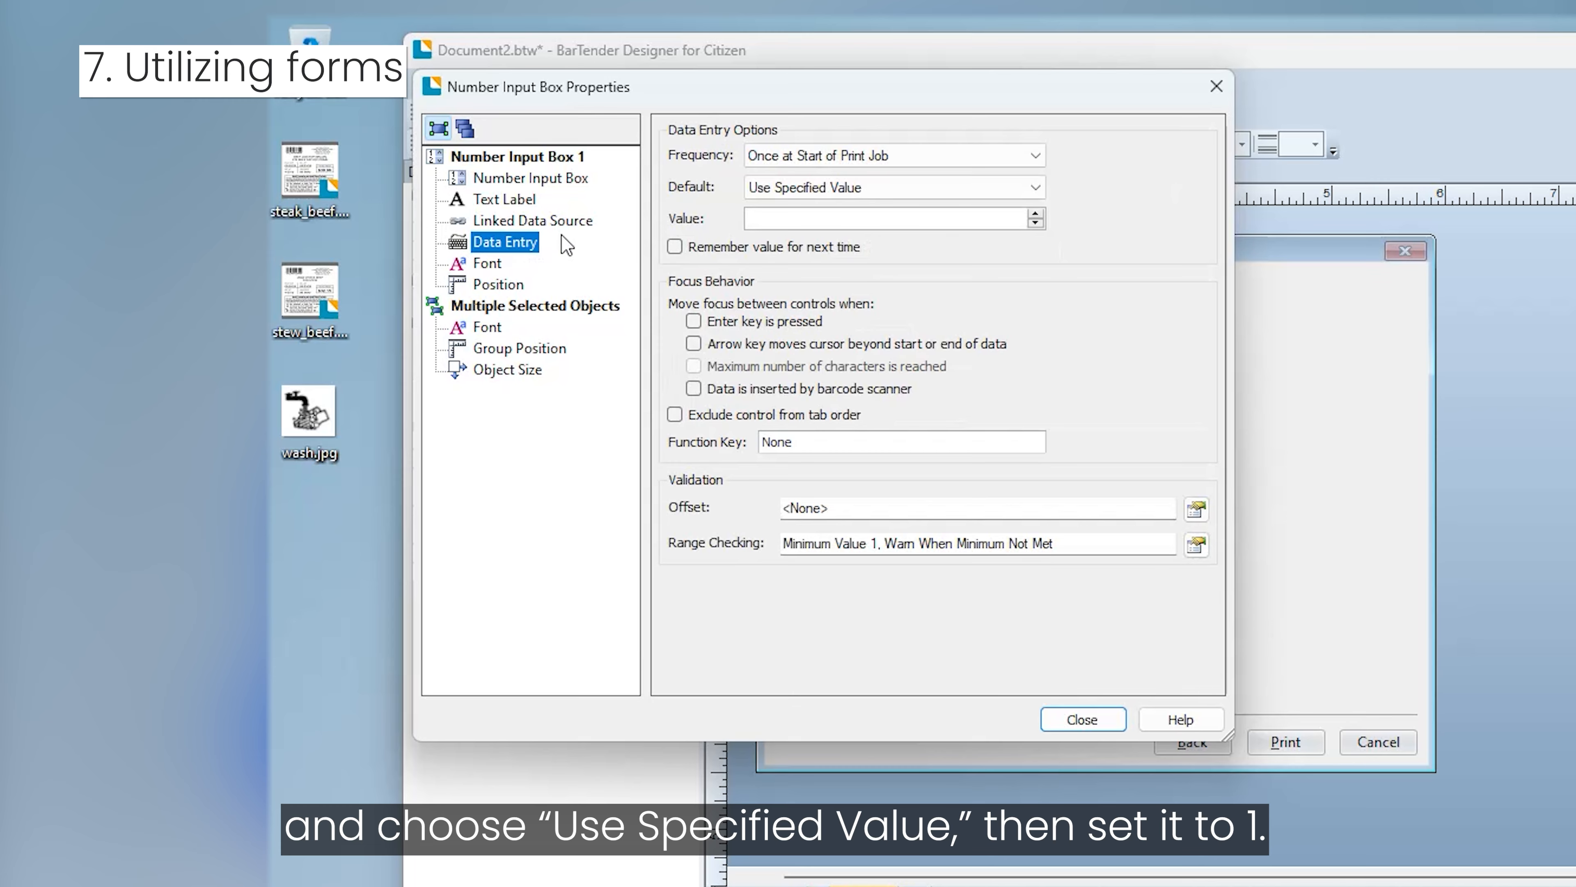
click(1034, 214)
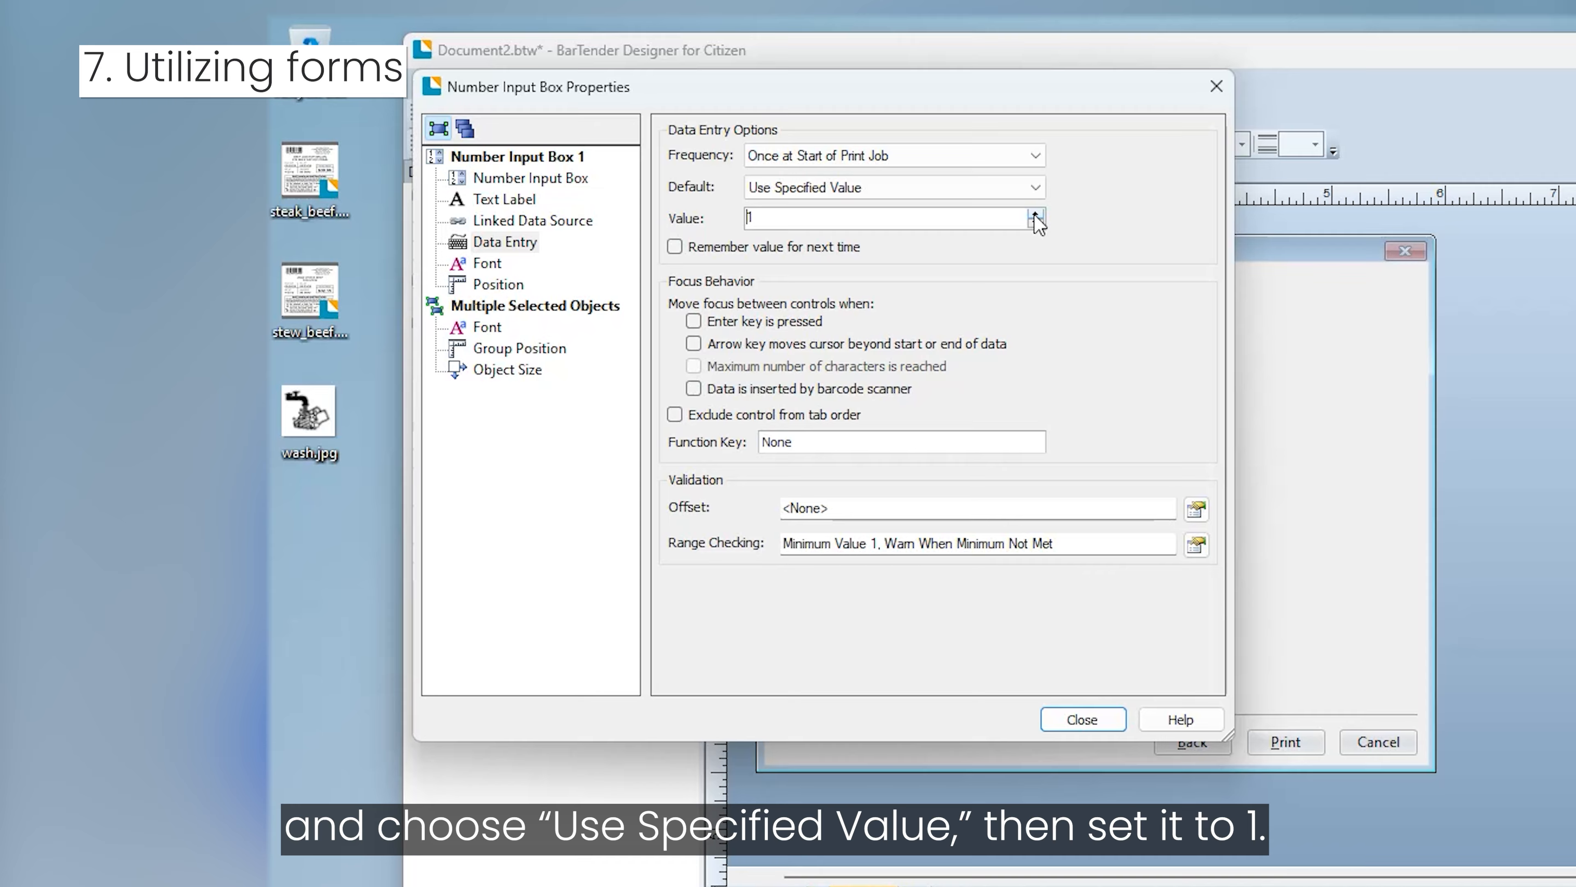
click(1083, 719)
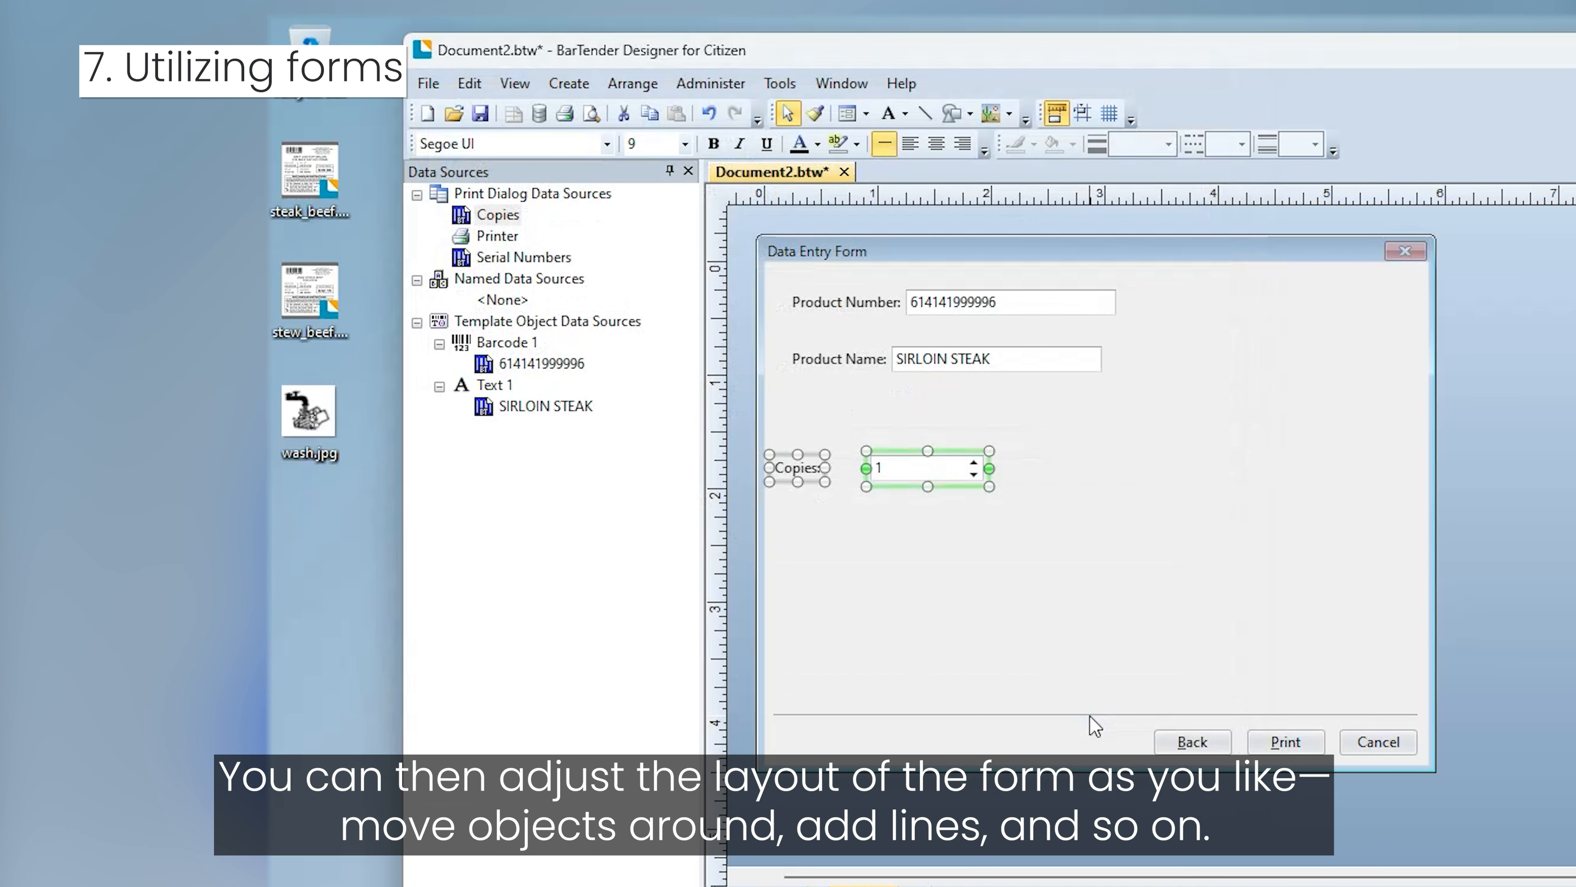
drag(944, 465, 968, 448)
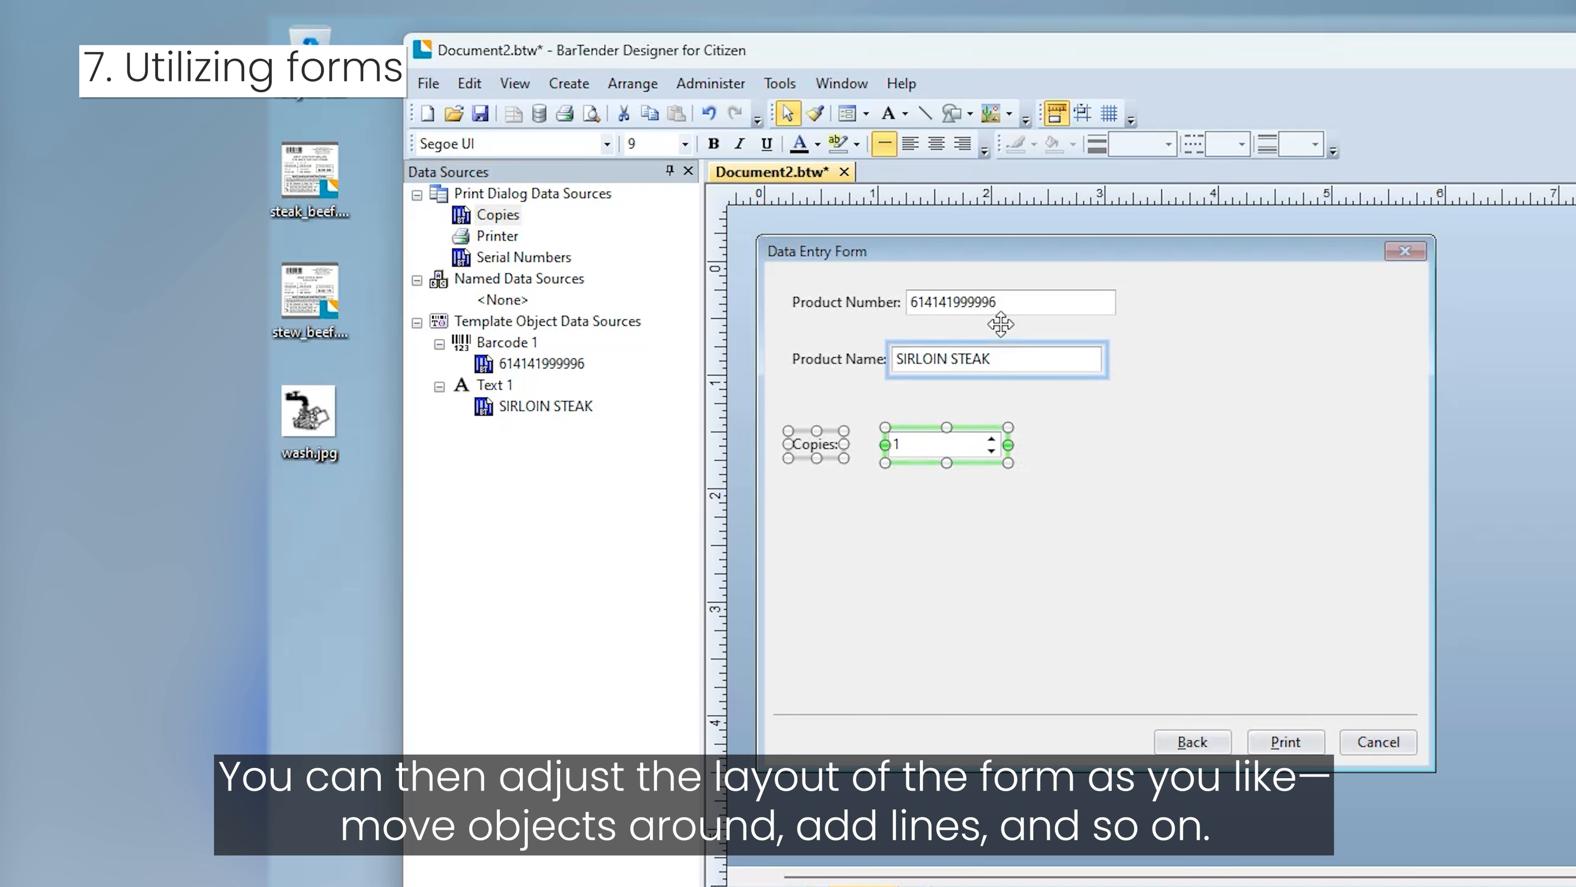
- Draw a horizontal separator line between the Product Name and Copies fields, ending at the Product Number box's far edge
click(927, 116)
drag(792, 404, 1120, 404)
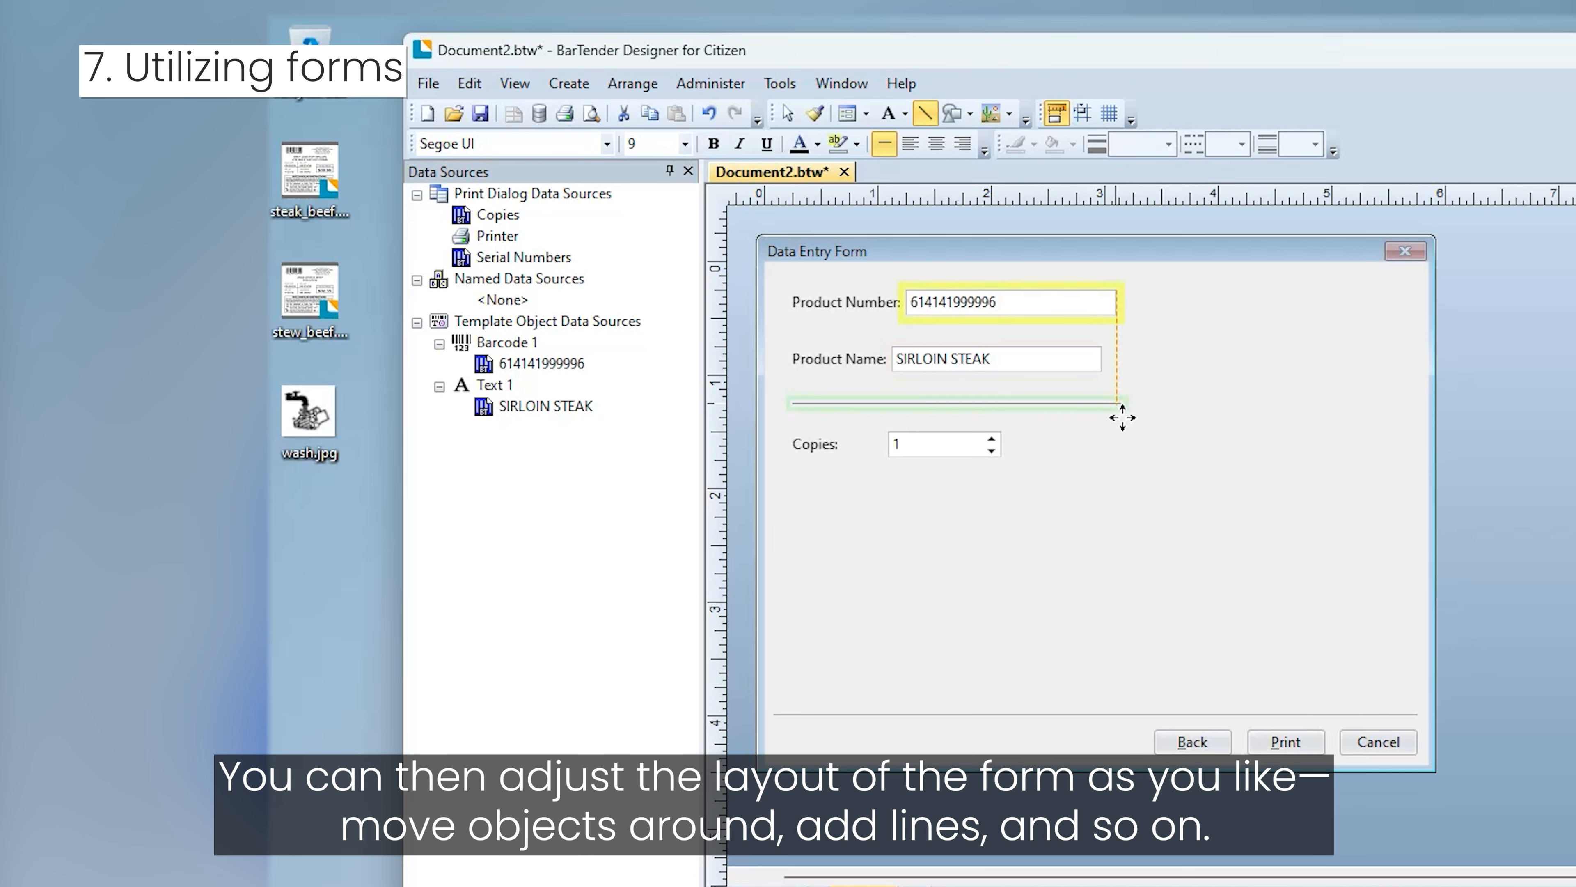
- Shrink the data entry form to about 3.64 x 3.04 in and return to the Template 1 label design
click(1441, 782)
drag(1441, 781, 1174, 585)
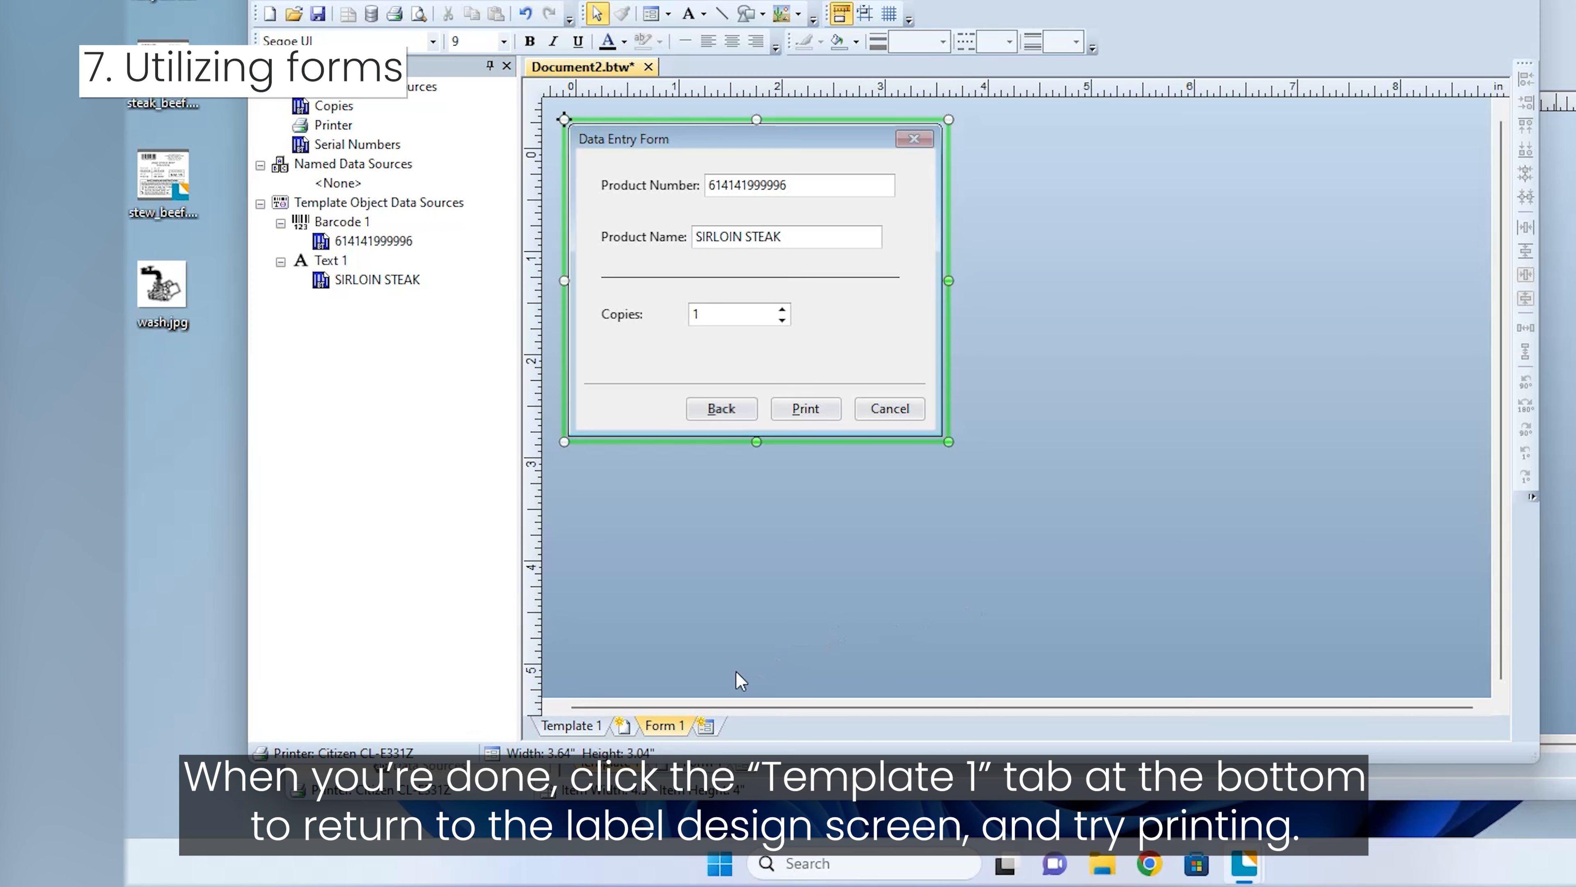
click(579, 728)
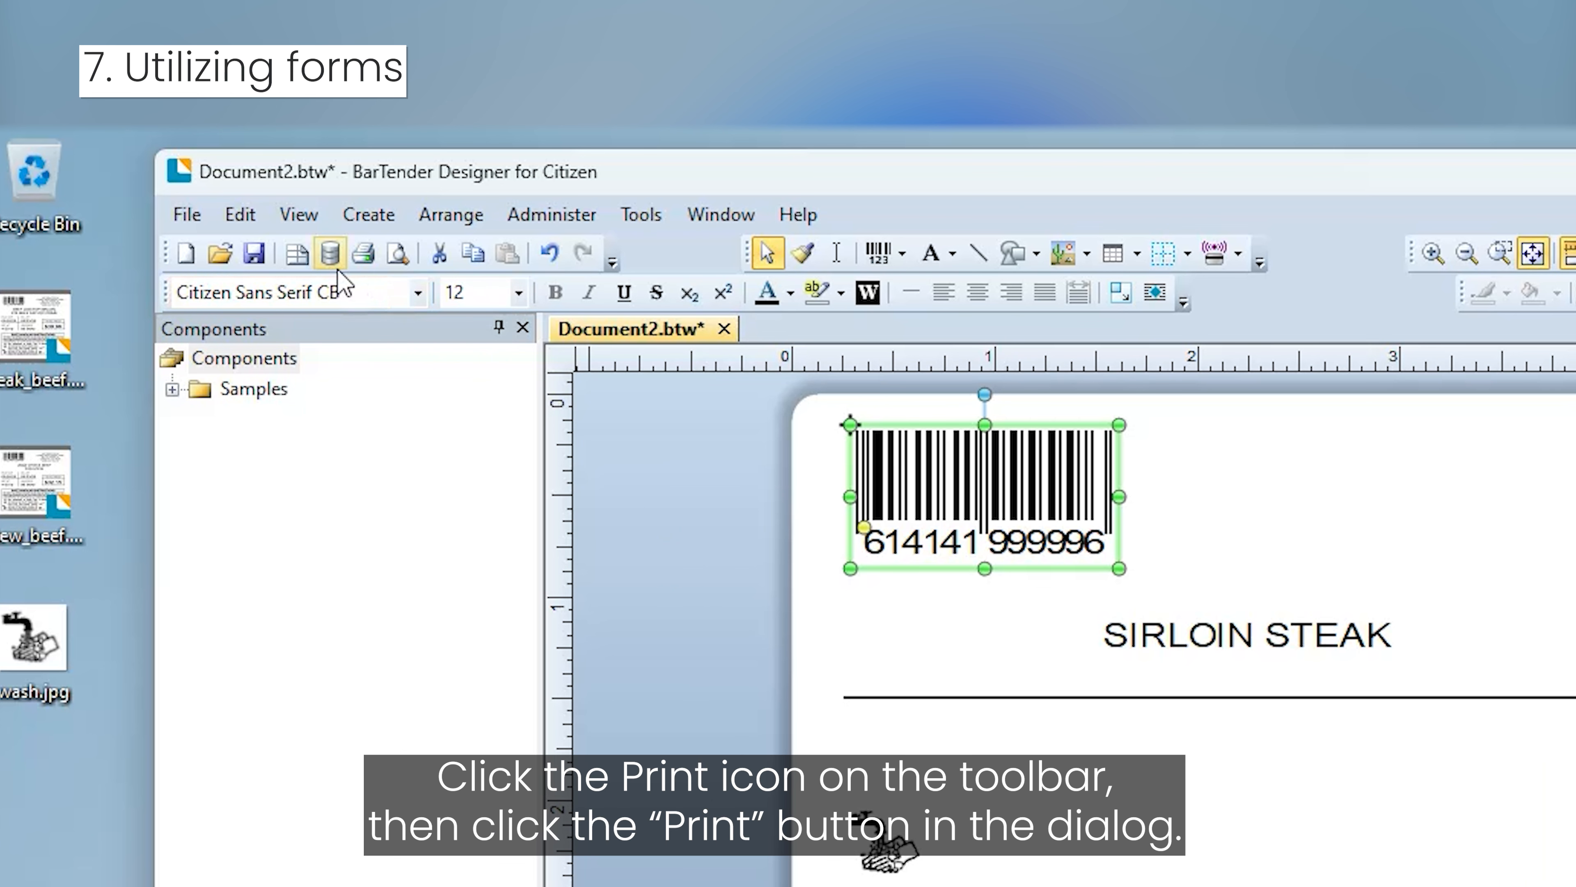
- Start printing the label, enter STEW BEEF as Product Name and 5 copies in the data entry form, and cancel the print job
click(366, 255)
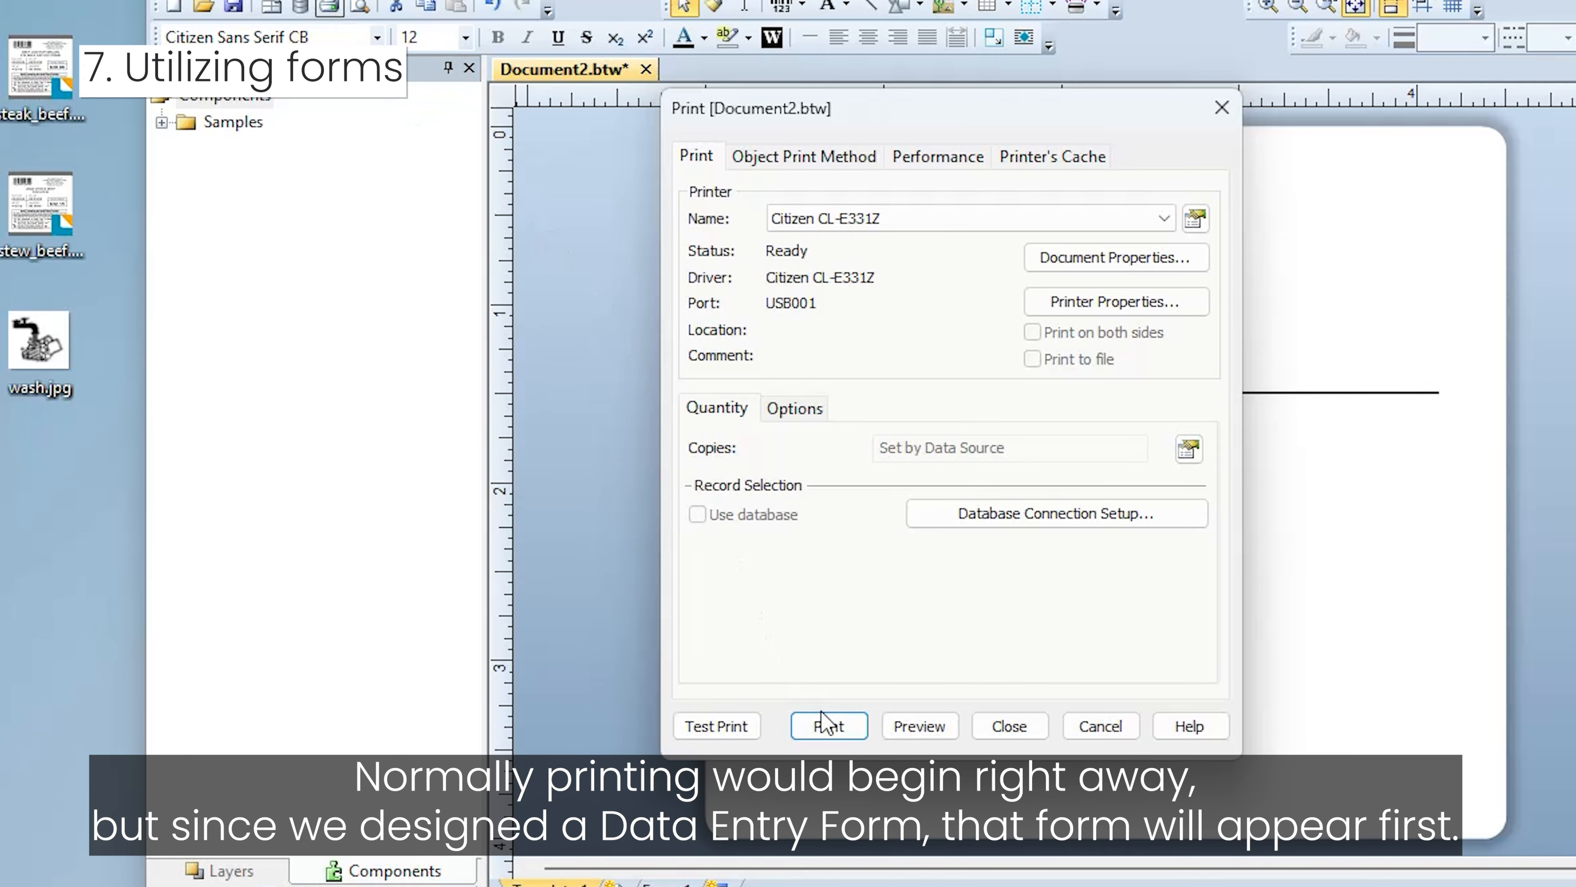
click(831, 727)
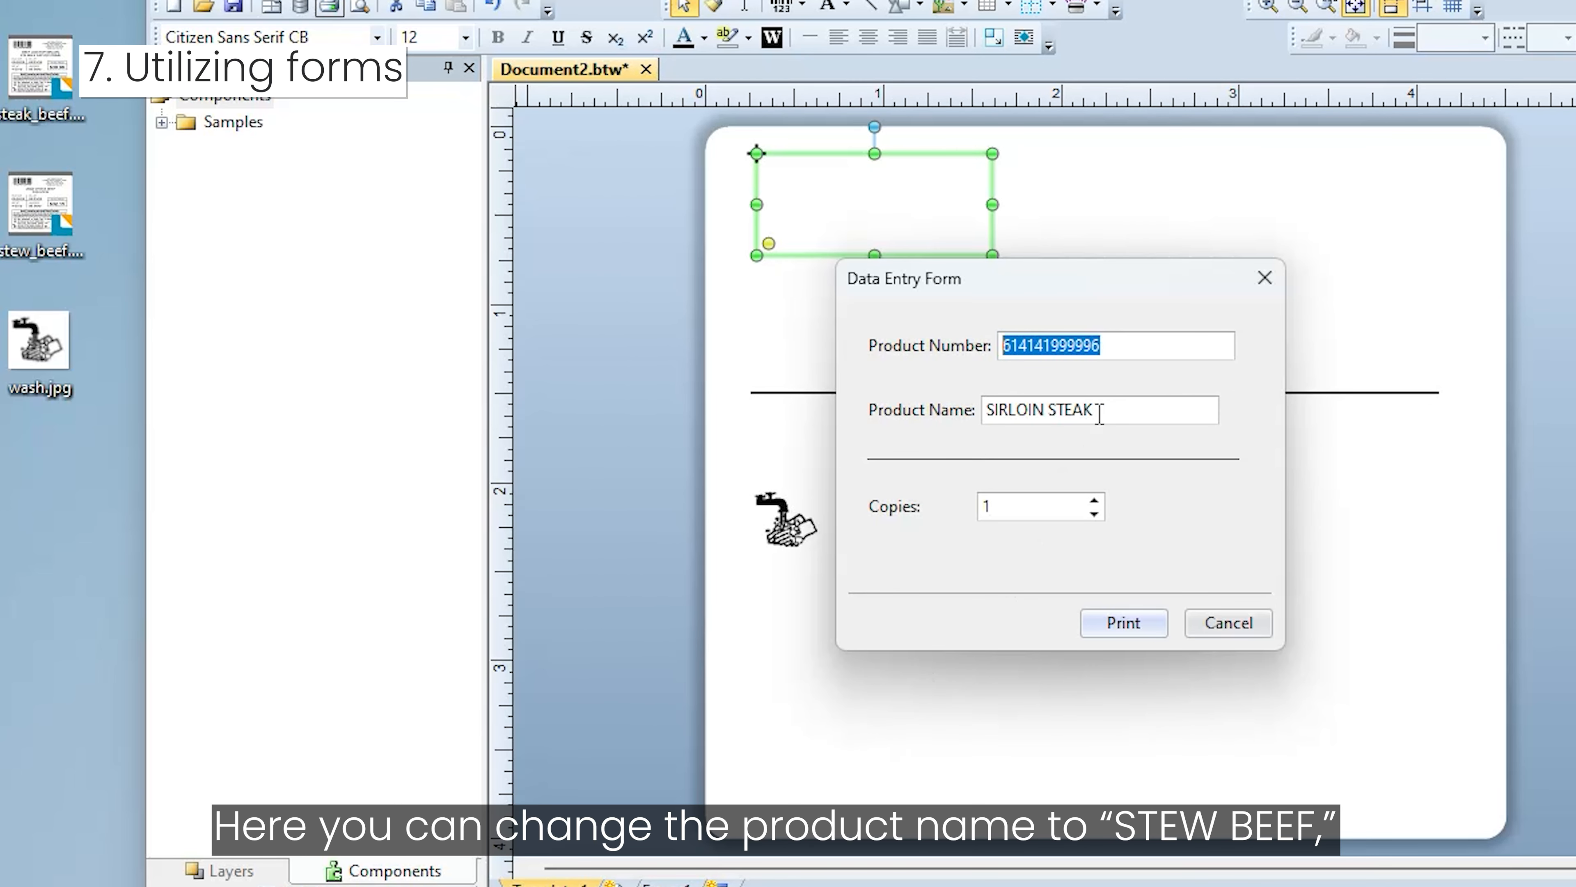
drag(1099, 411, 924, 411)
text(STEW)
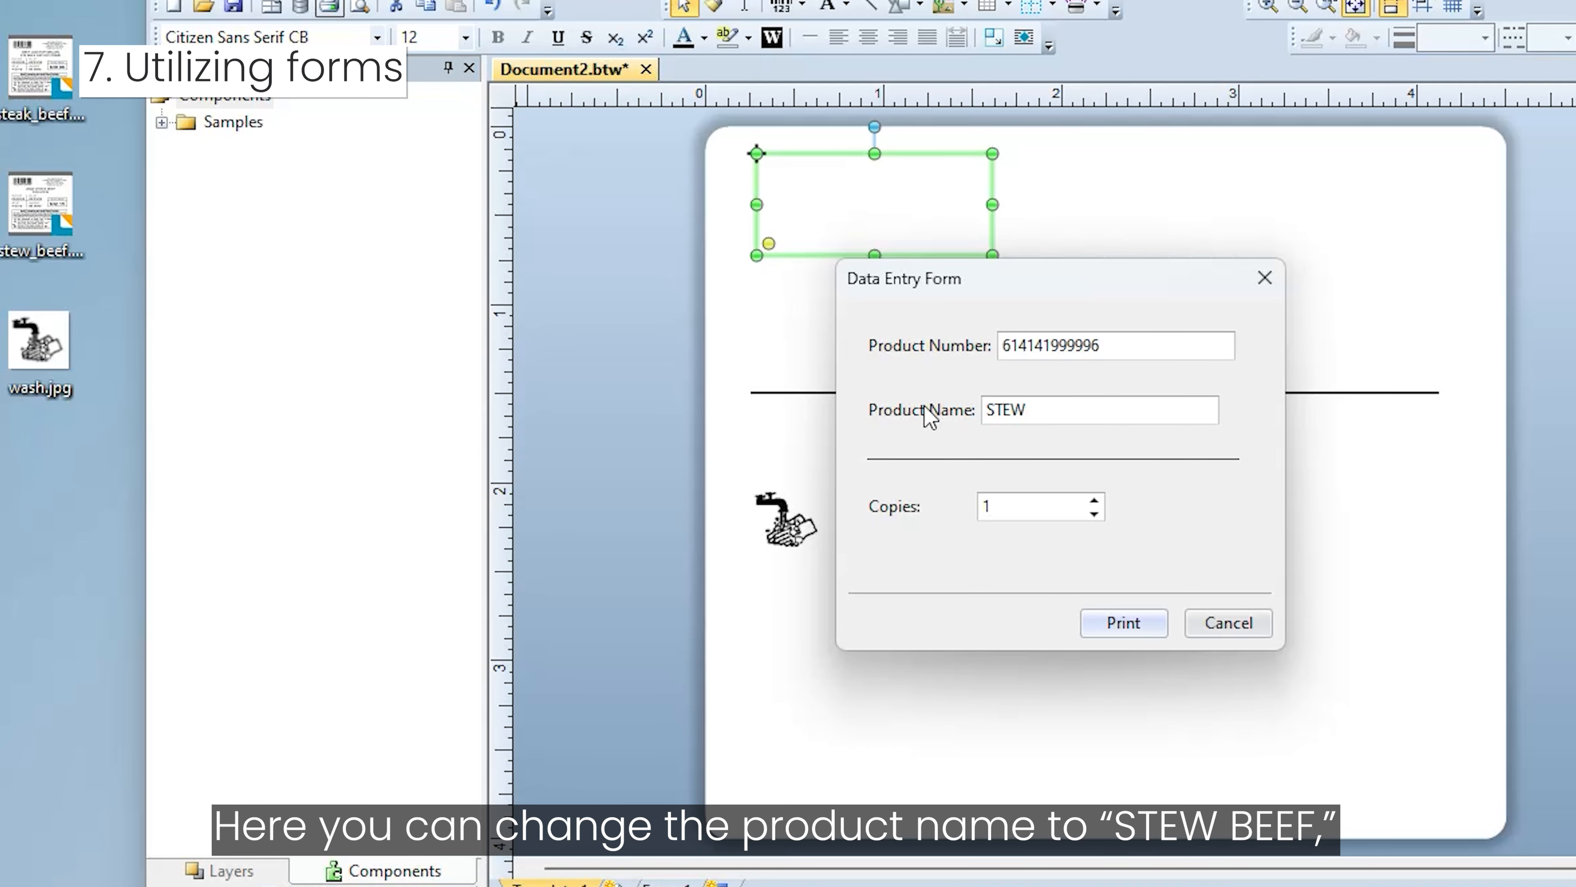
text( BEEF)
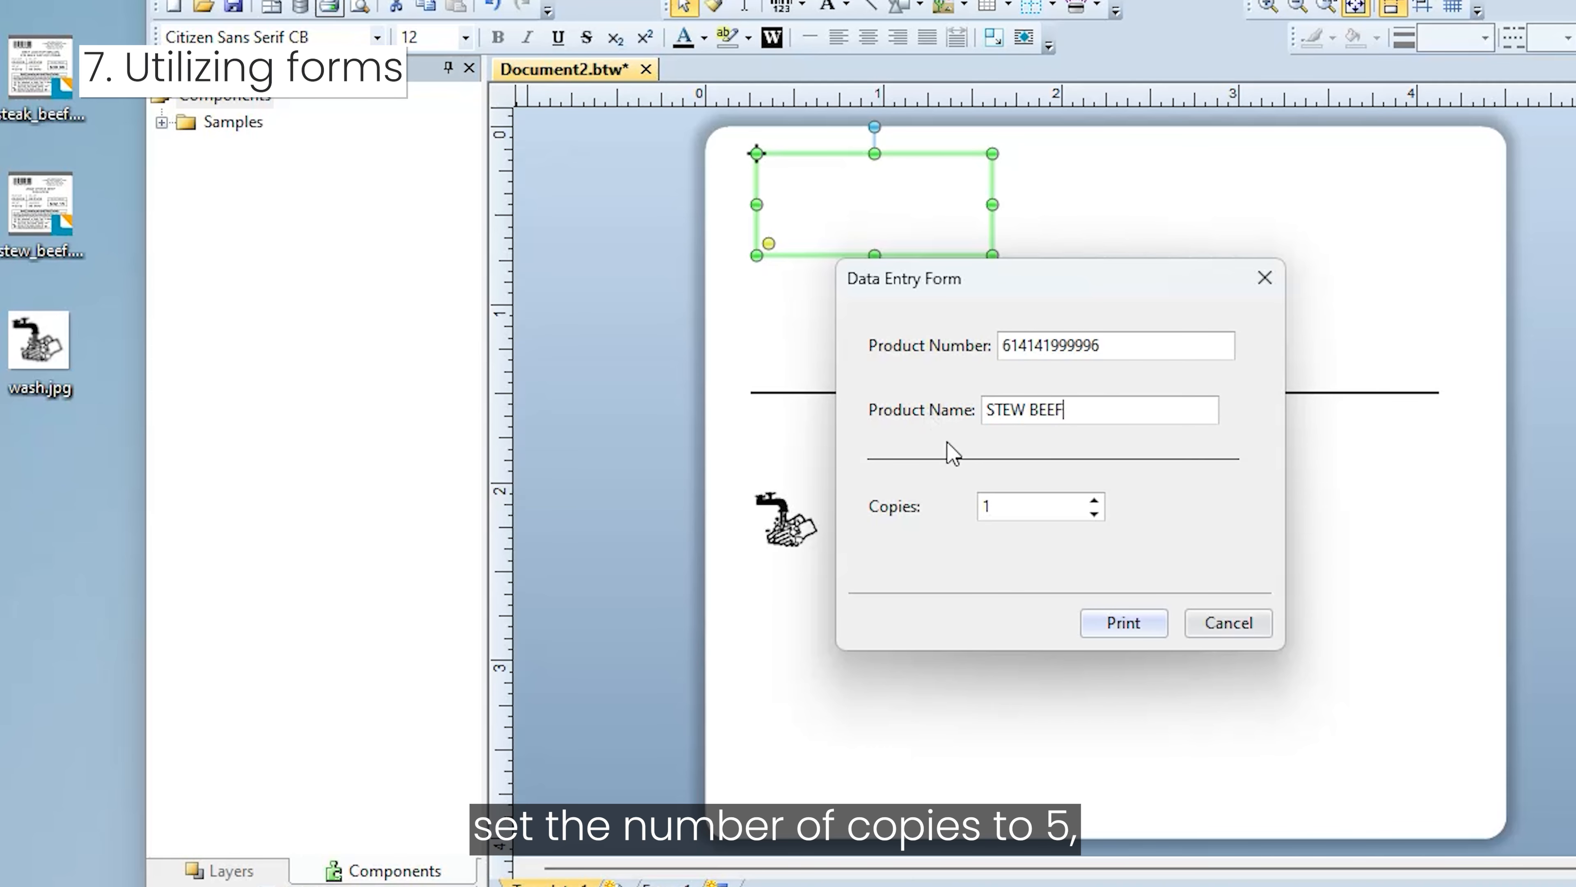
click(1094, 500)
click(1094, 501)
click(1094, 500)
click(1094, 500)
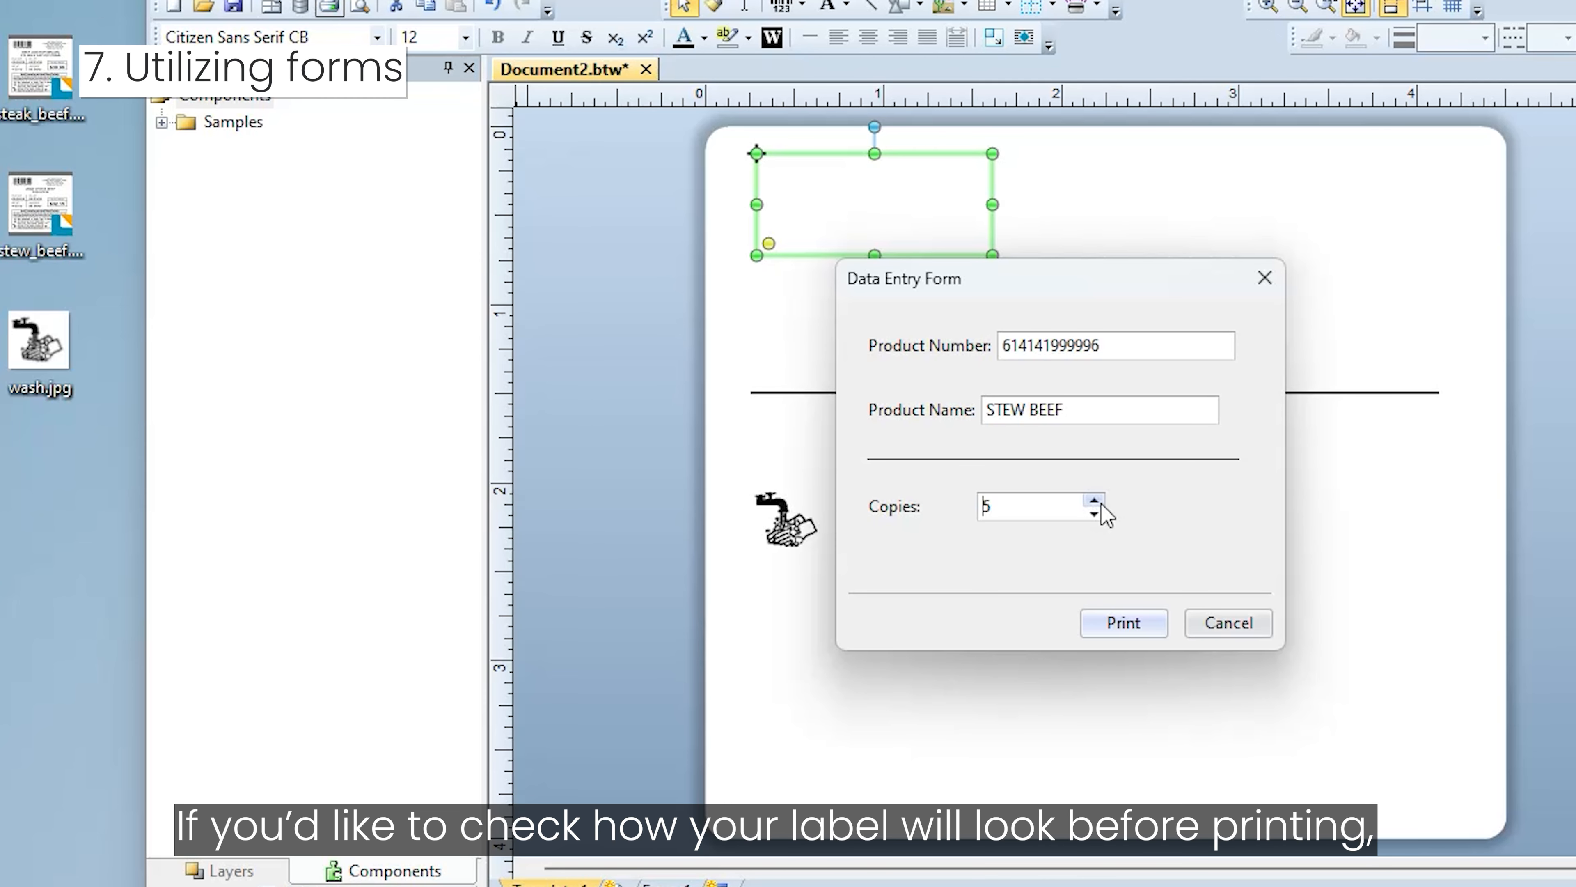
click(1239, 623)
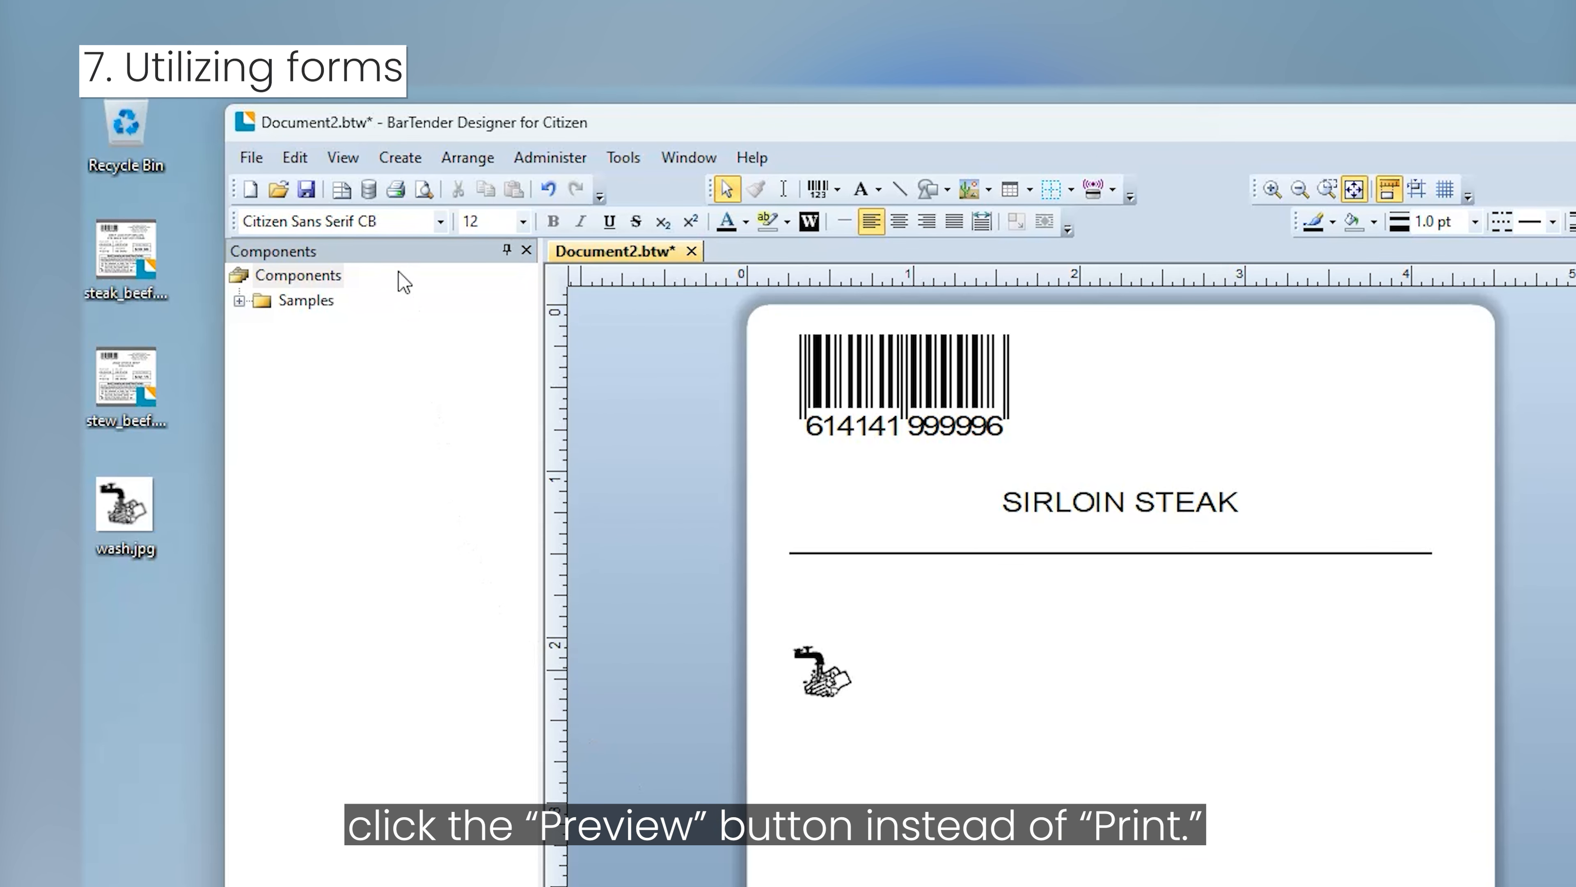
- Preview the label print with the Product Name set to STEW BEEF in the data entry form
click(397, 191)
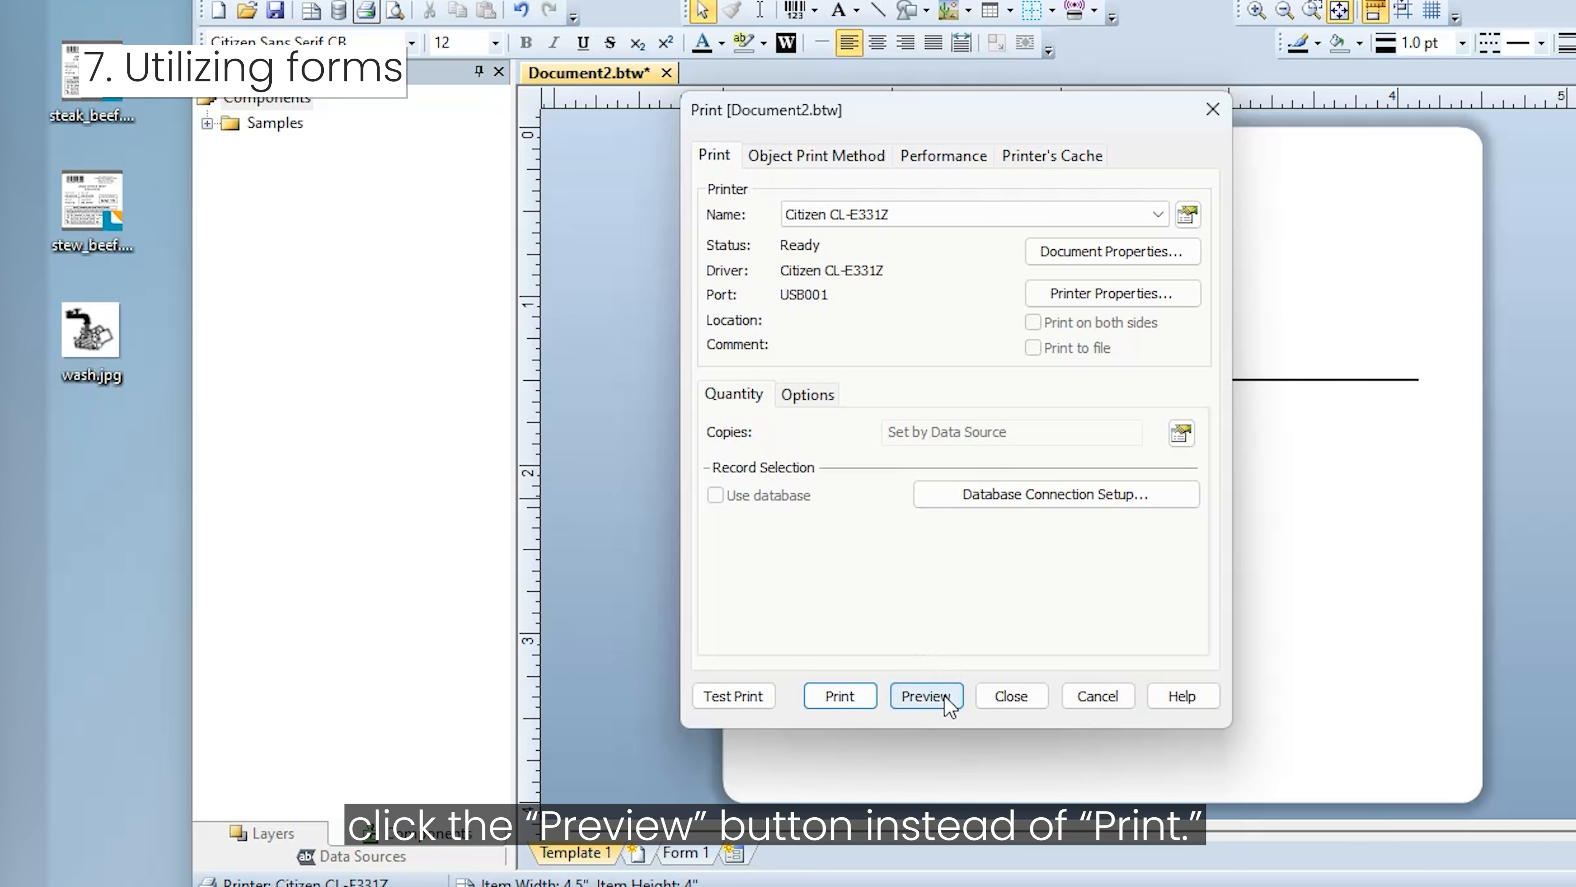
click(927, 697)
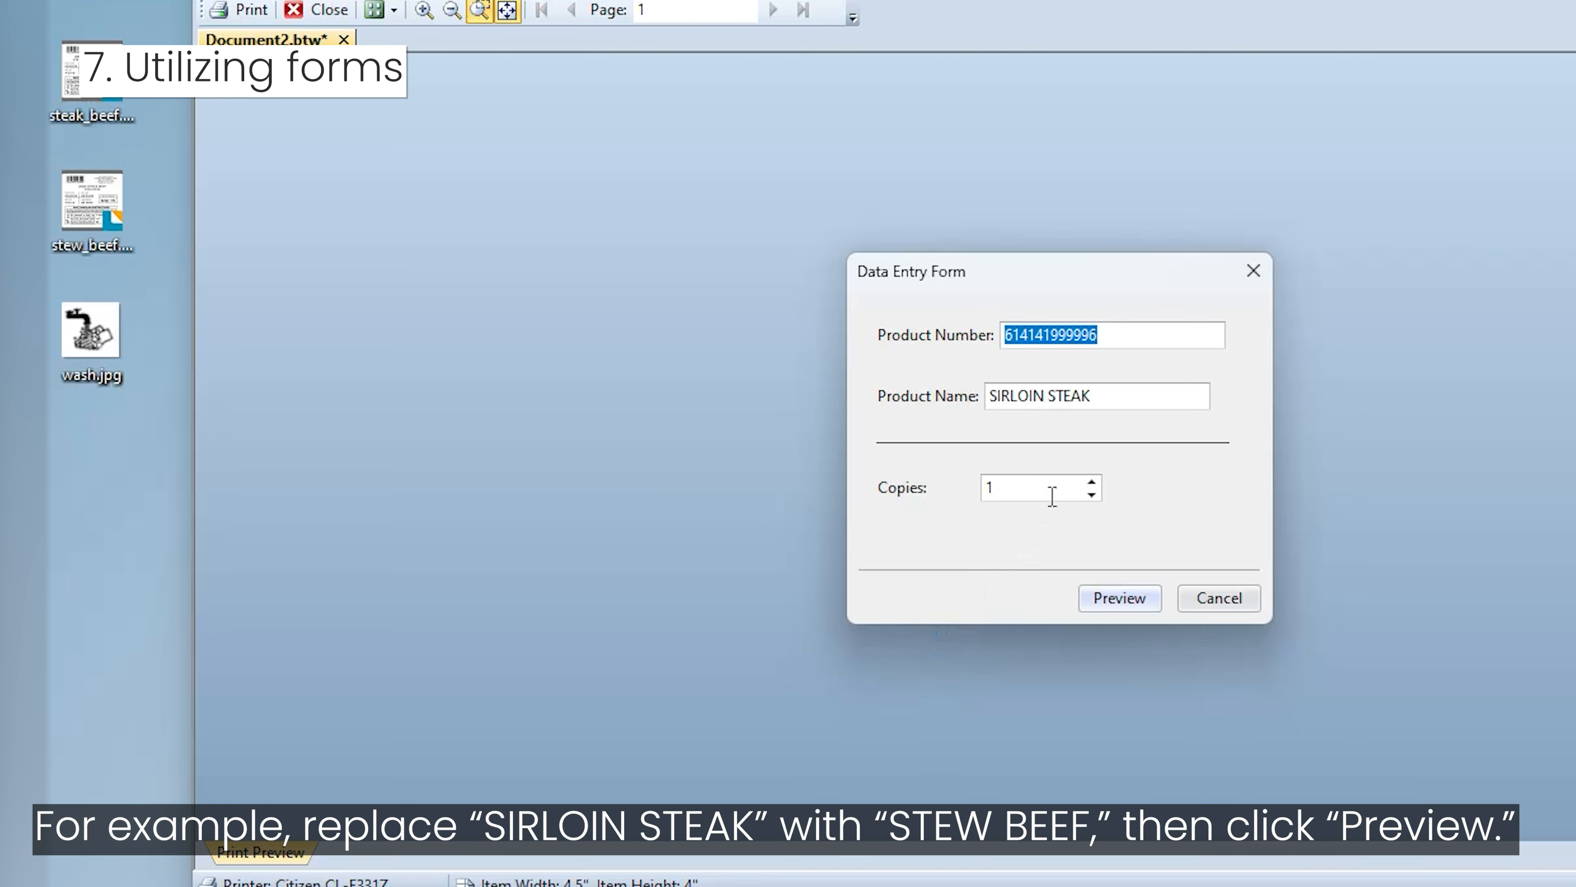
drag(1105, 398, 908, 394)
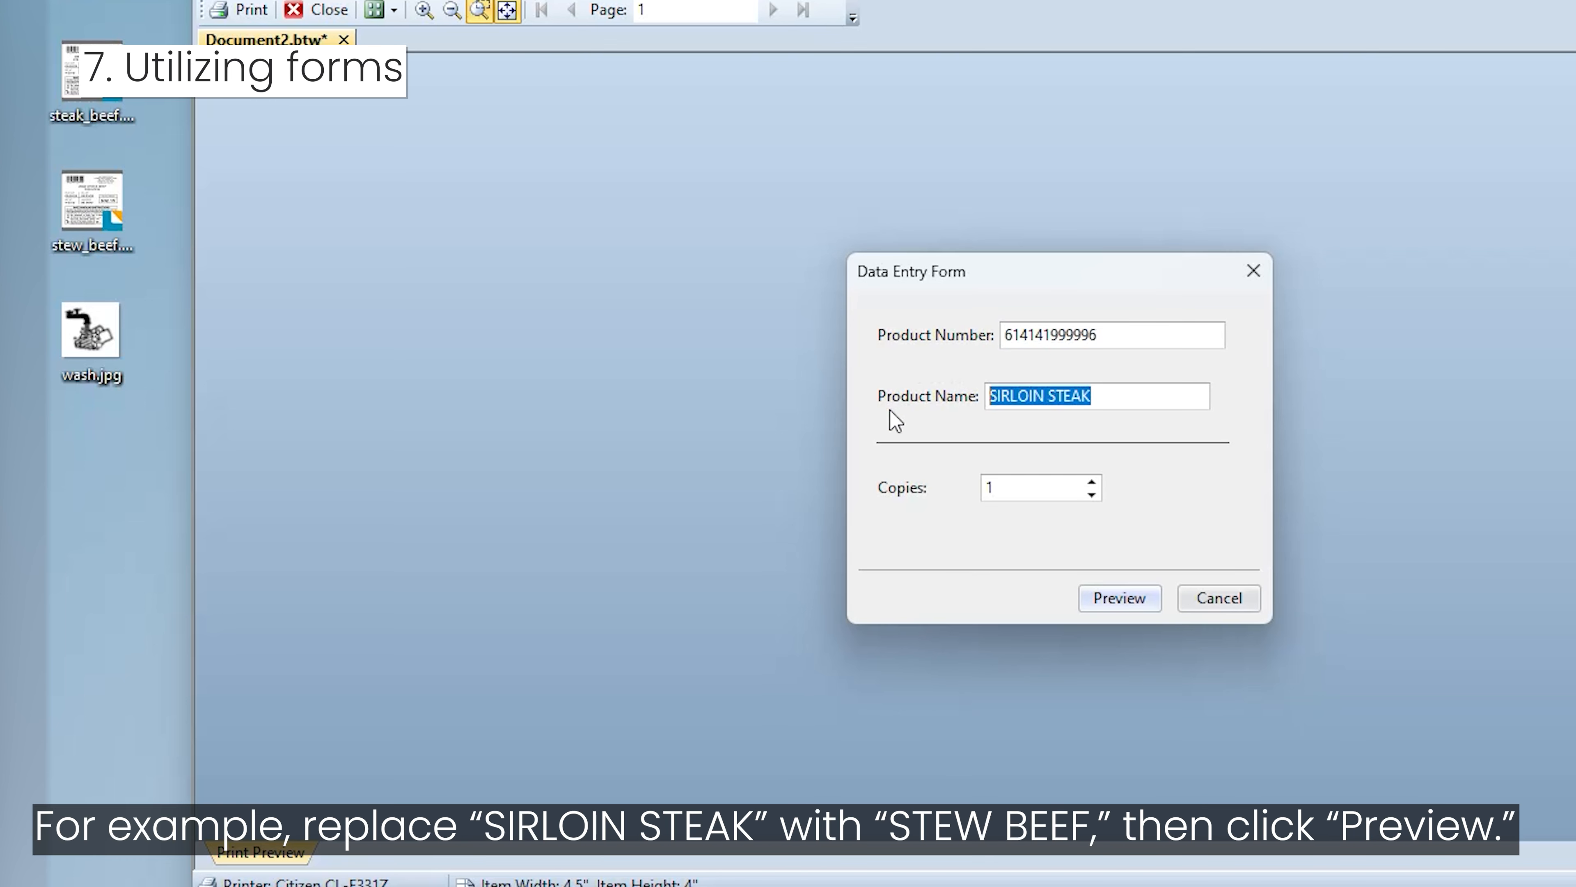
text(STEW BEEF)
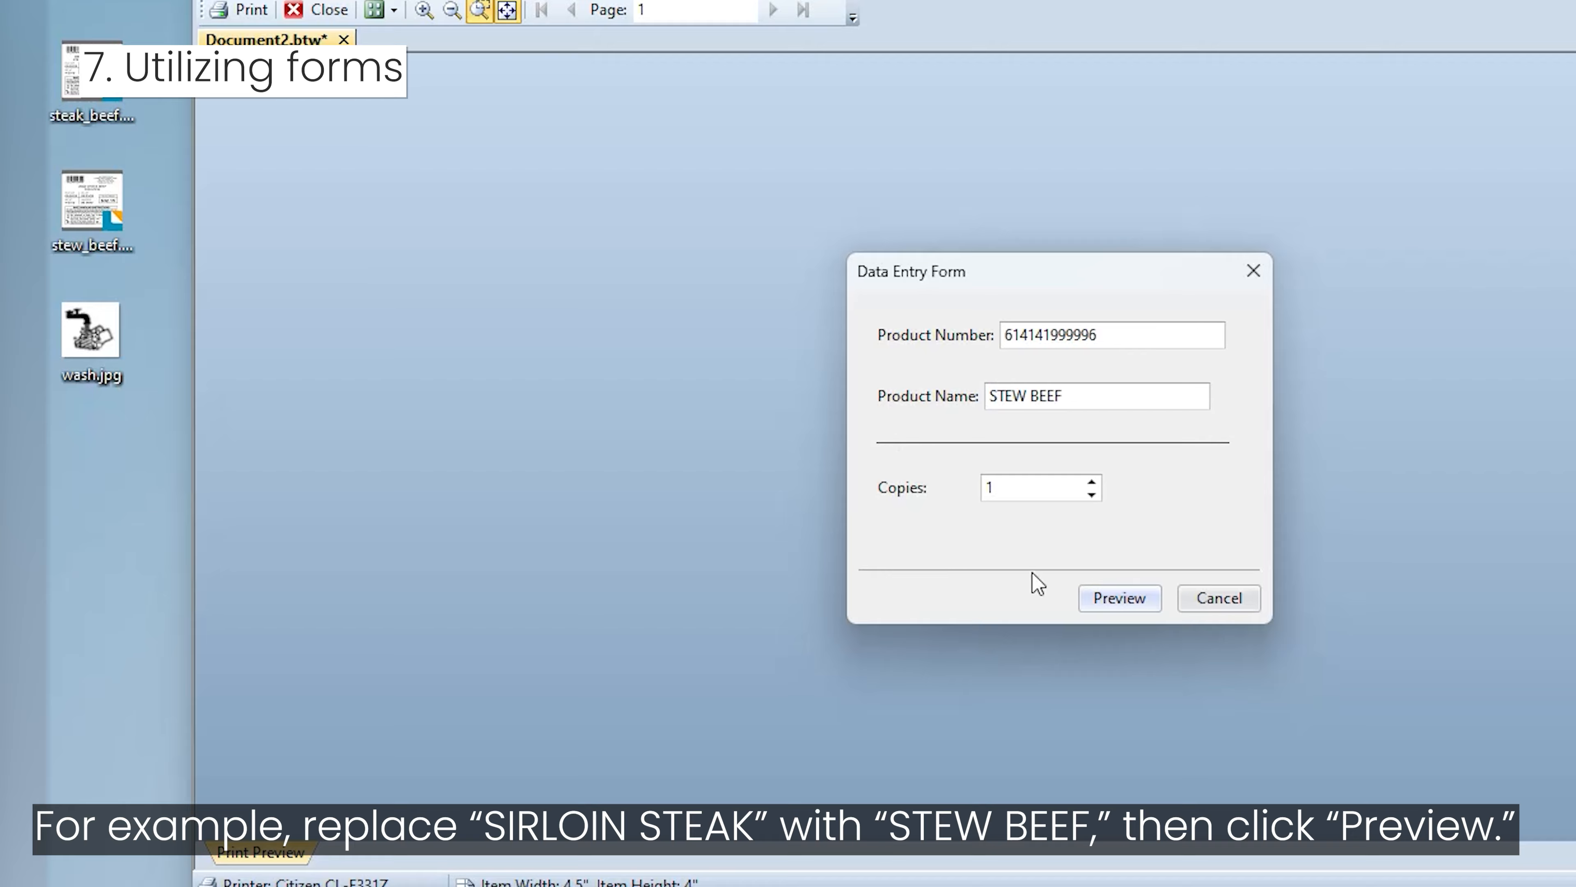
click(1120, 600)
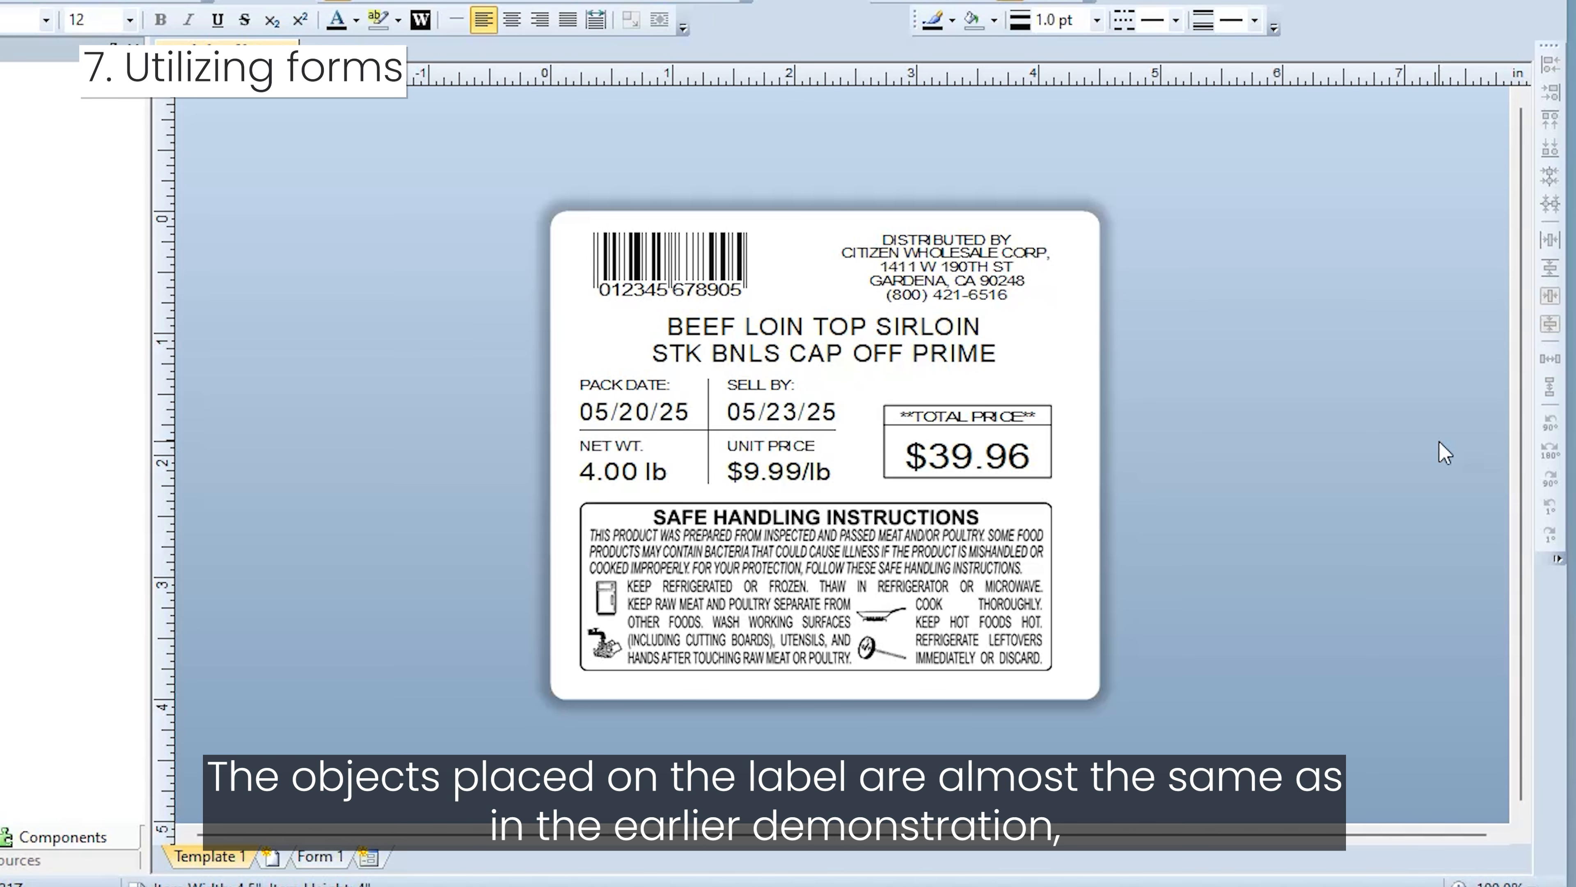
- Select the distributor text block in steak_beef.btw and look at the Normal Wrapped text object type among the available text objects
click(999, 236)
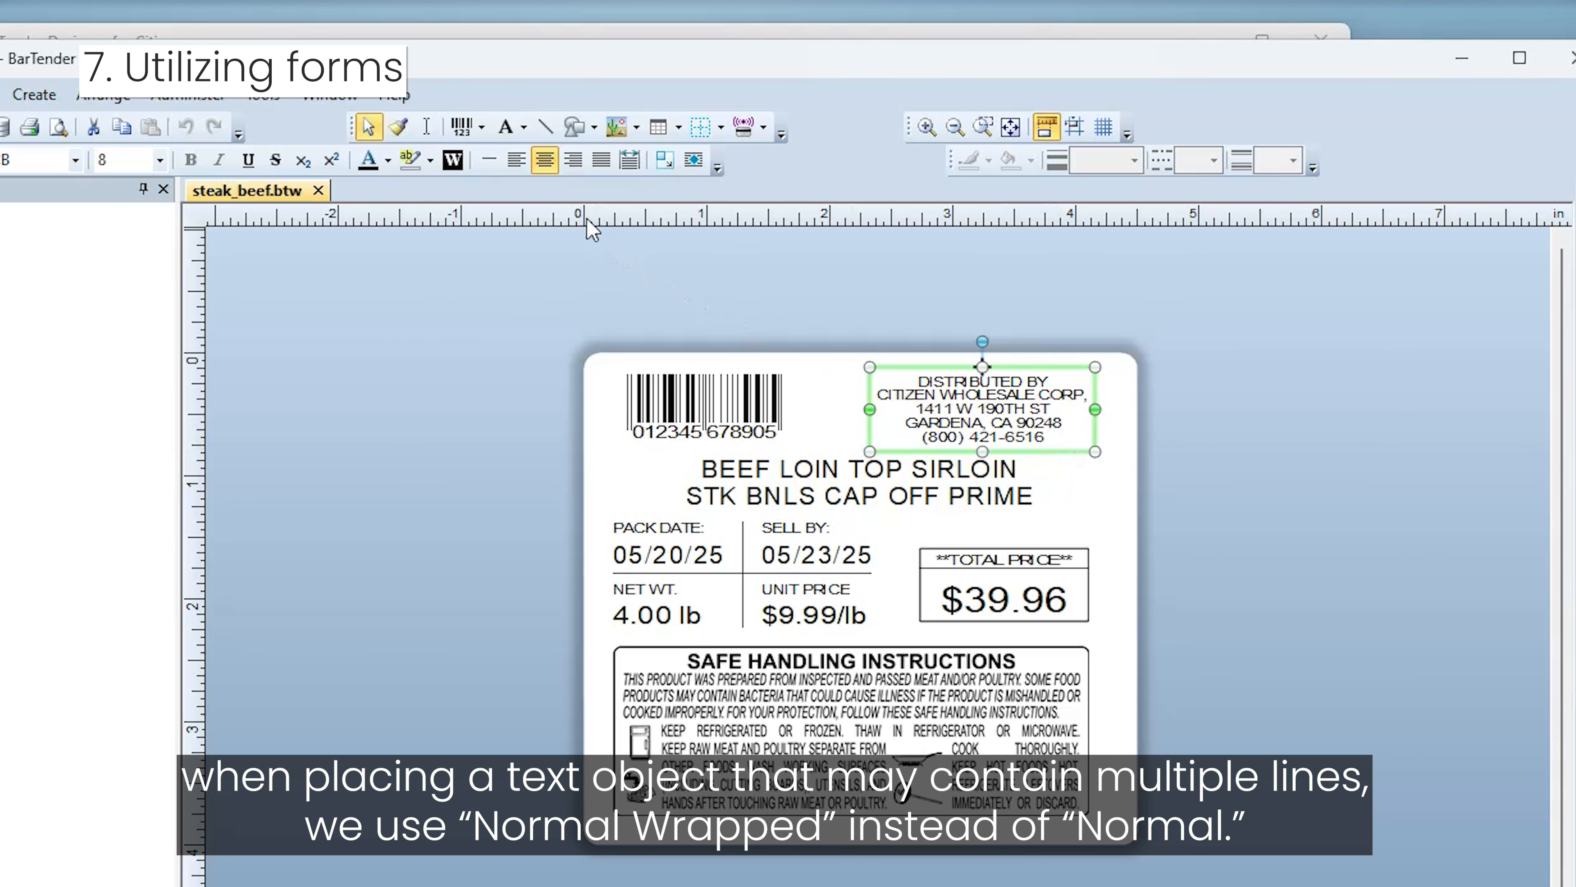
click(523, 129)
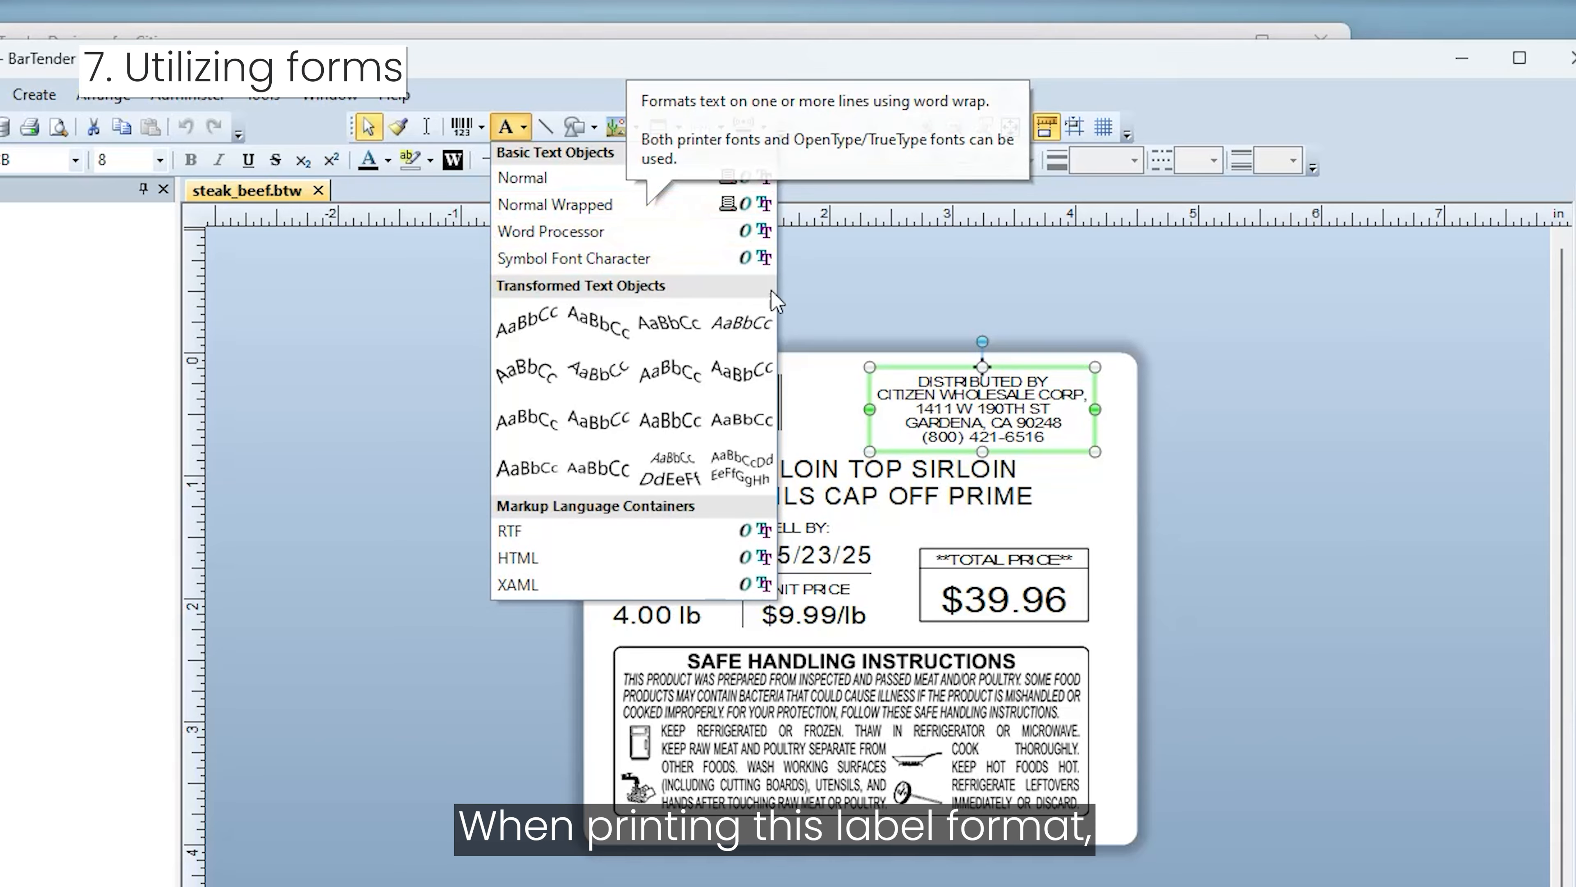
click(1222, 538)
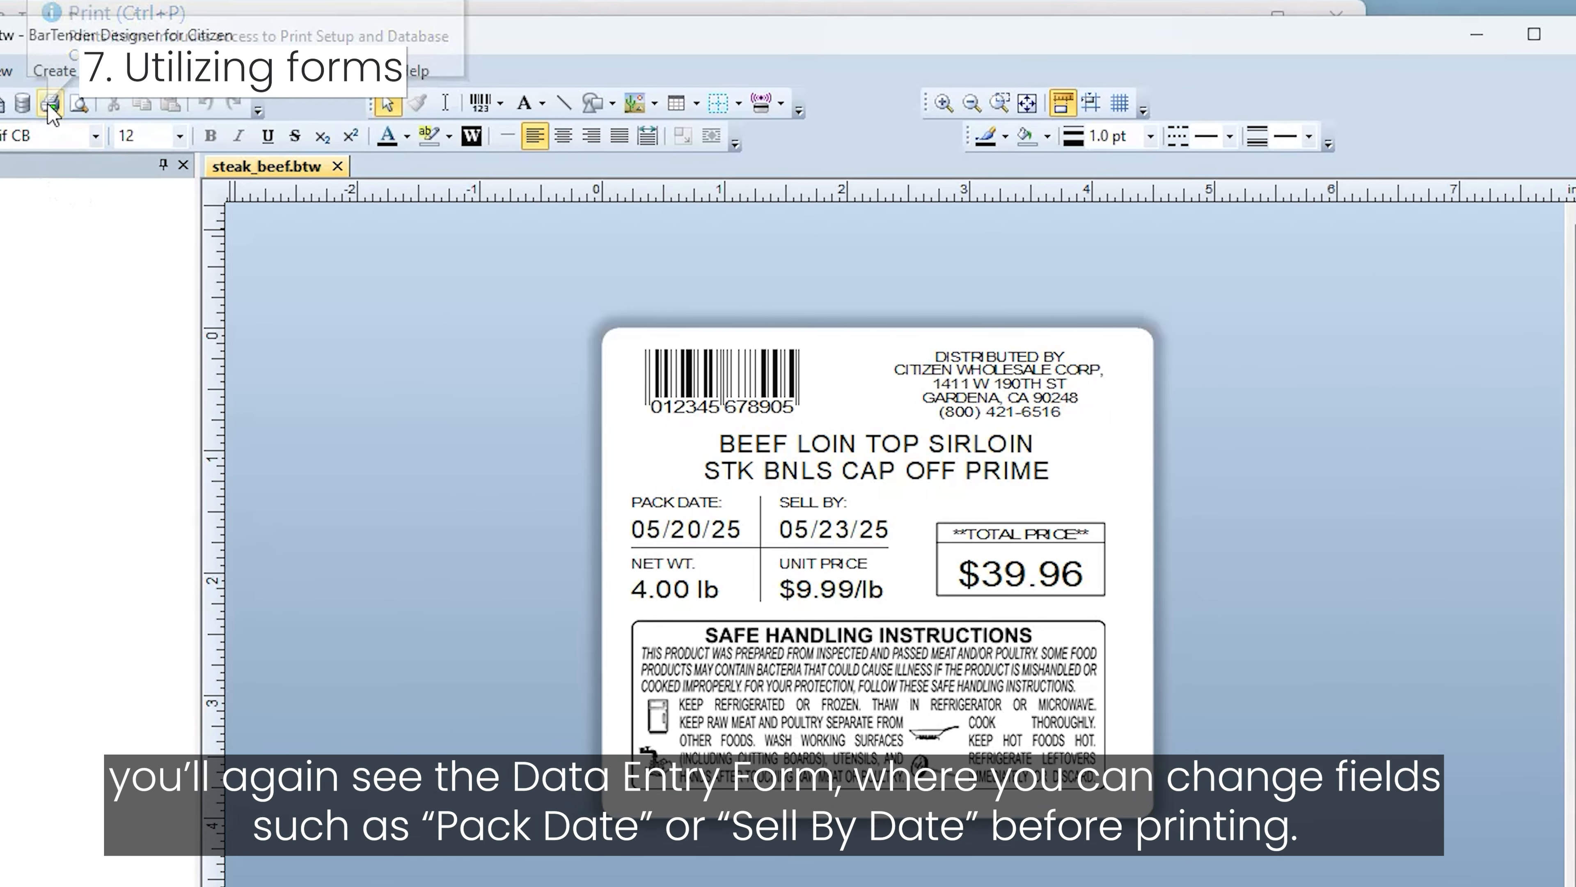
- Print one copy of the steak_beef.btw label on the Citizen CL-E331Z, keeping the data entry form's default values
click(30, 128)
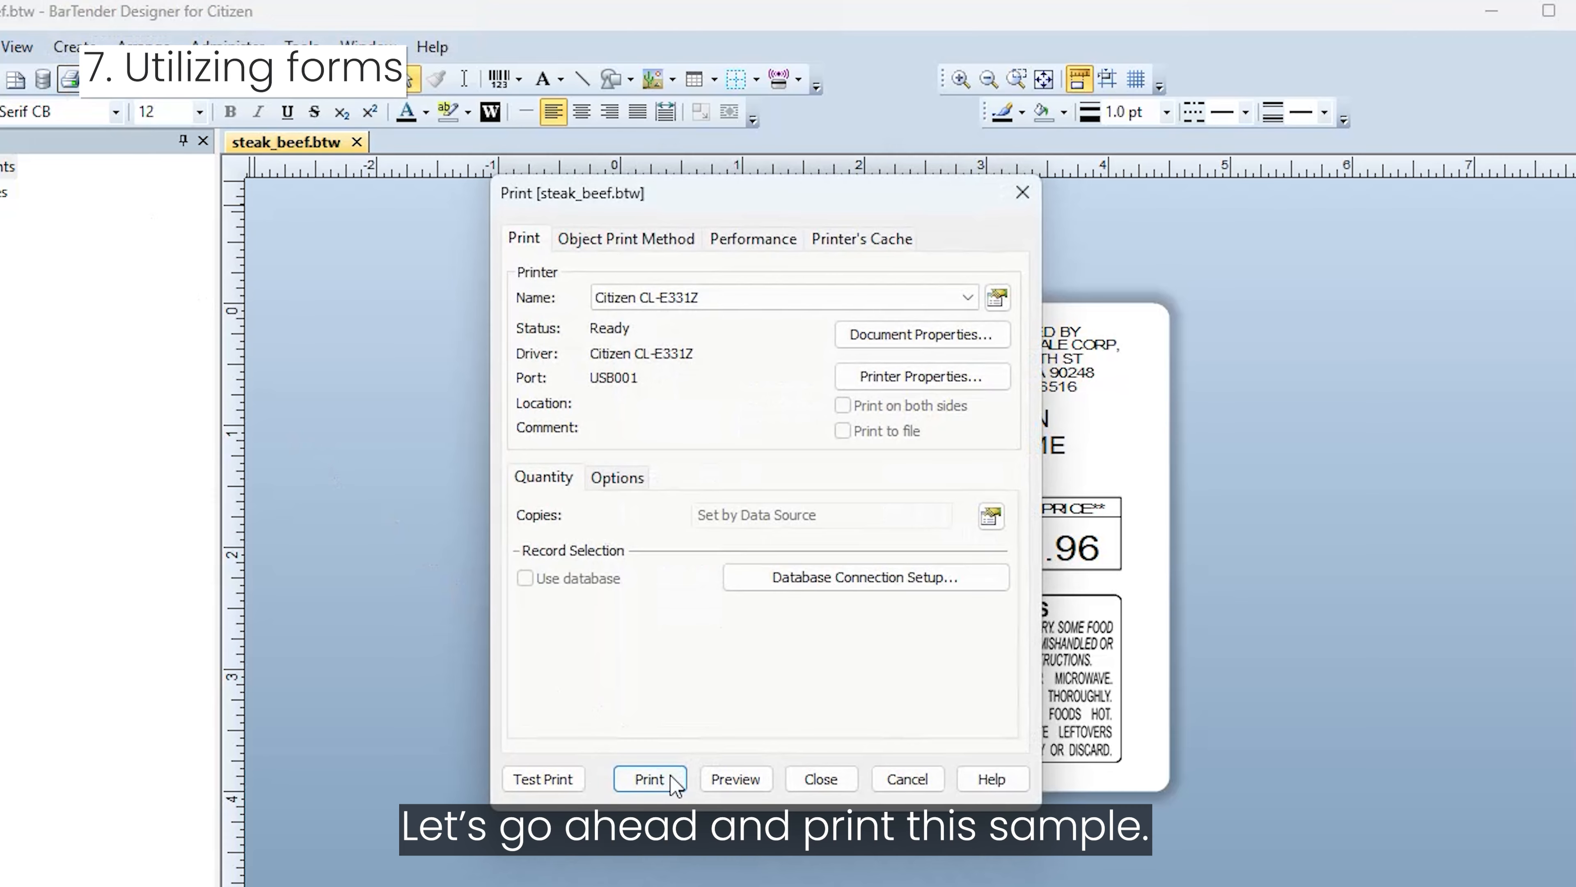
click(645, 780)
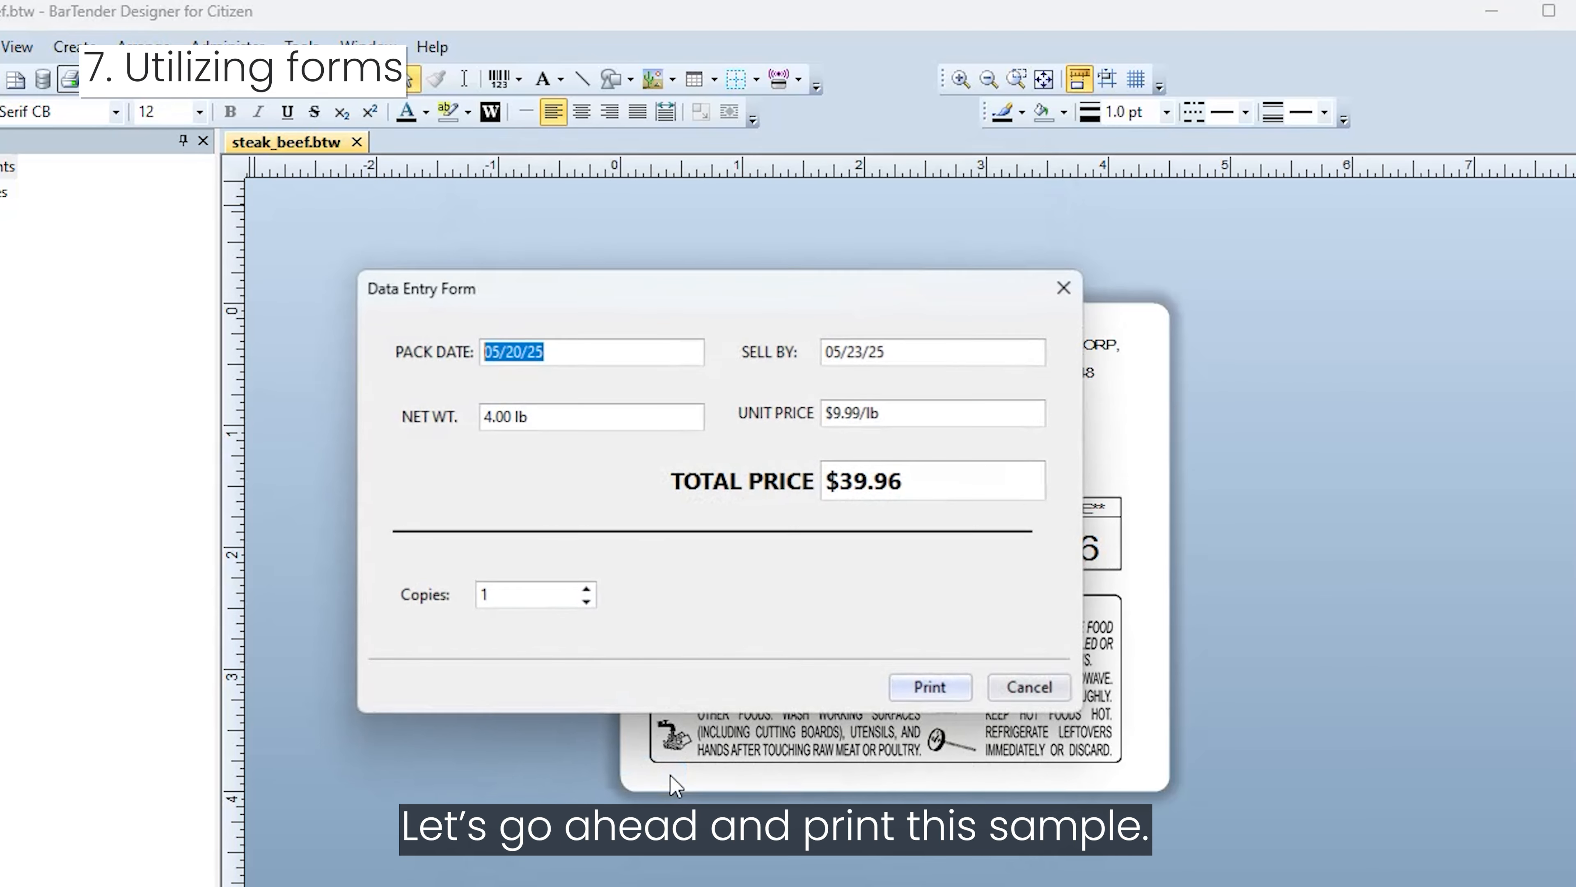
click(943, 689)
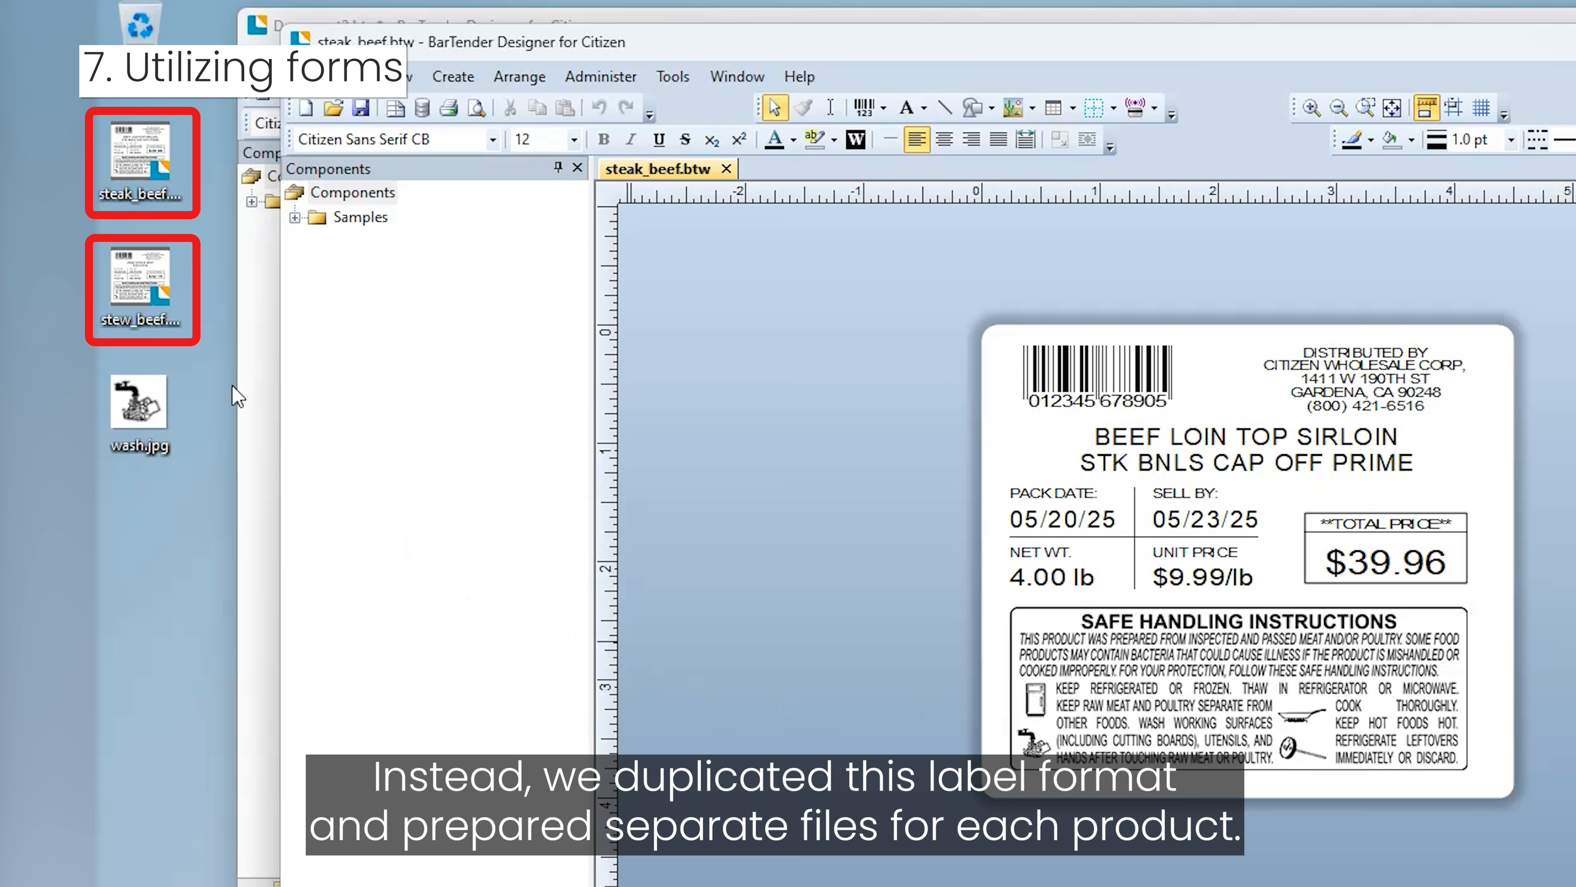
- Open the stew_beef label file from the desktop
double_click(145, 282)
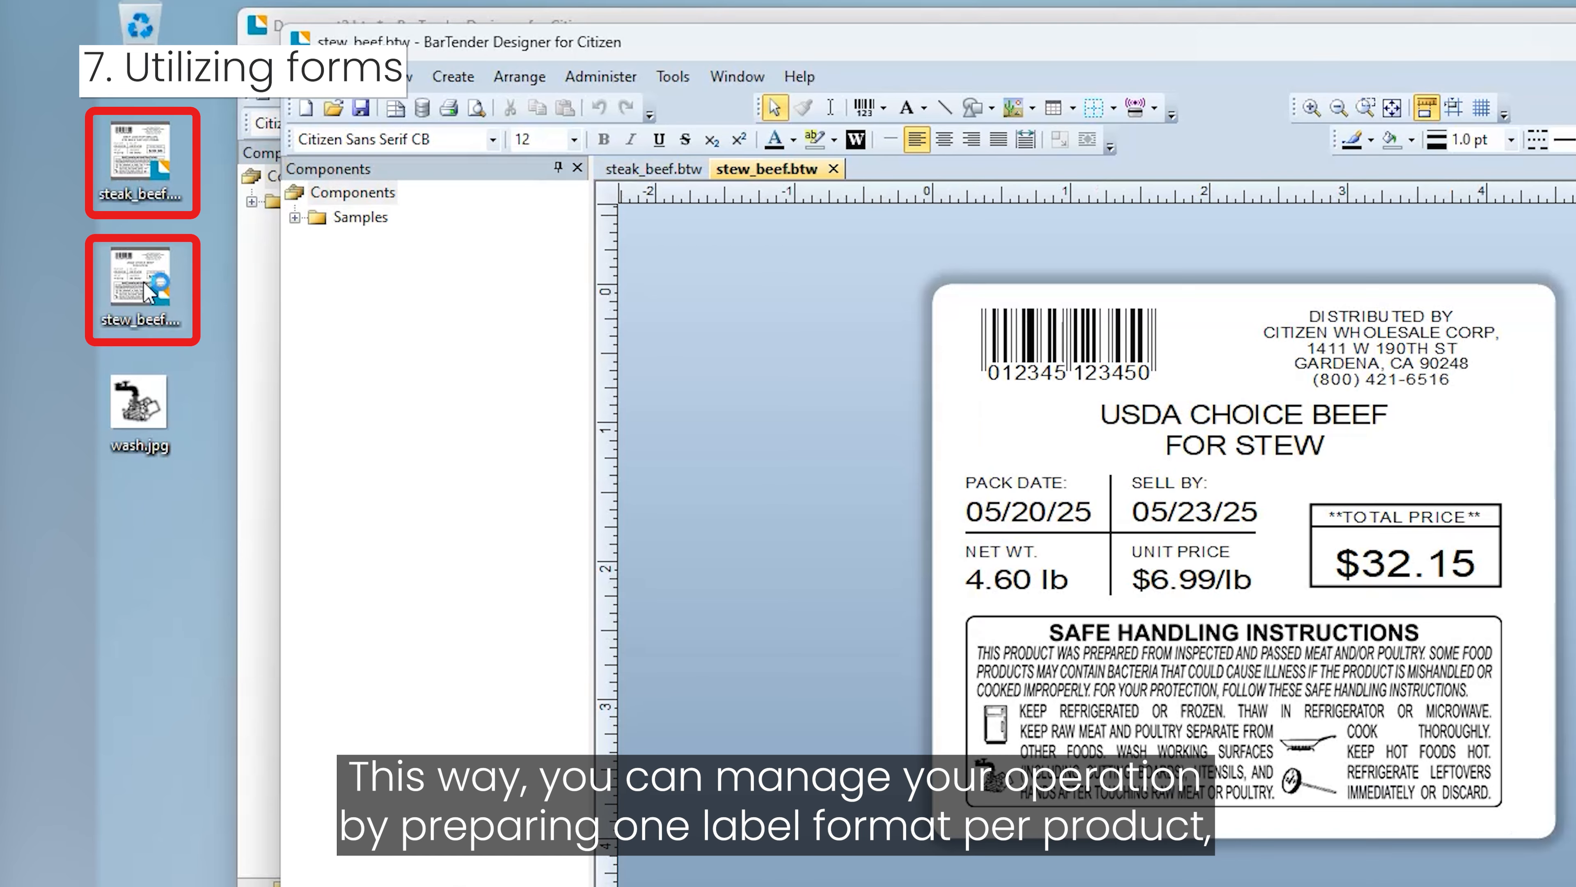